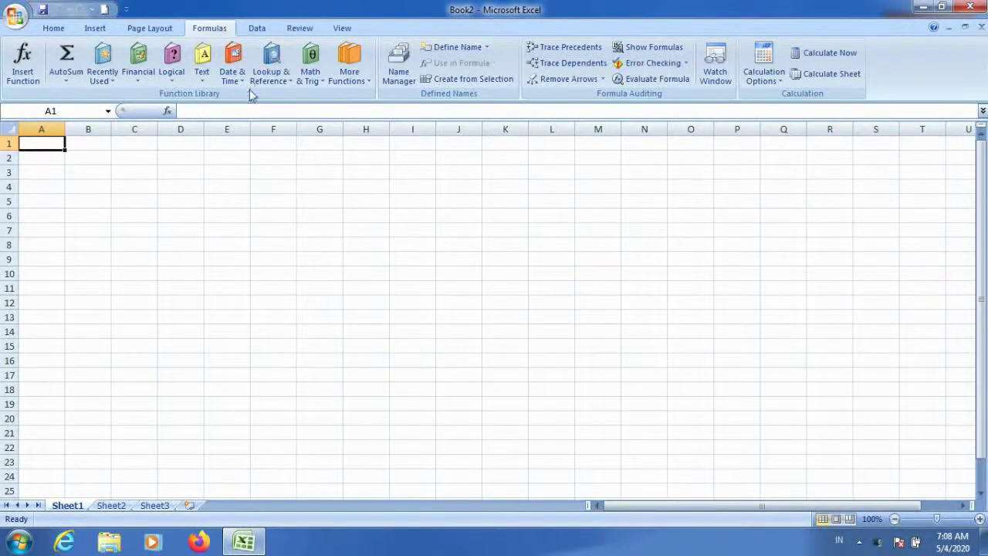
# - Insert COUNTBLANK into A1 from the Statistical function list, scrolled down to the COUNT functions
pyautogui.click(349, 86)
pyautogui.moveTo(370, 97)
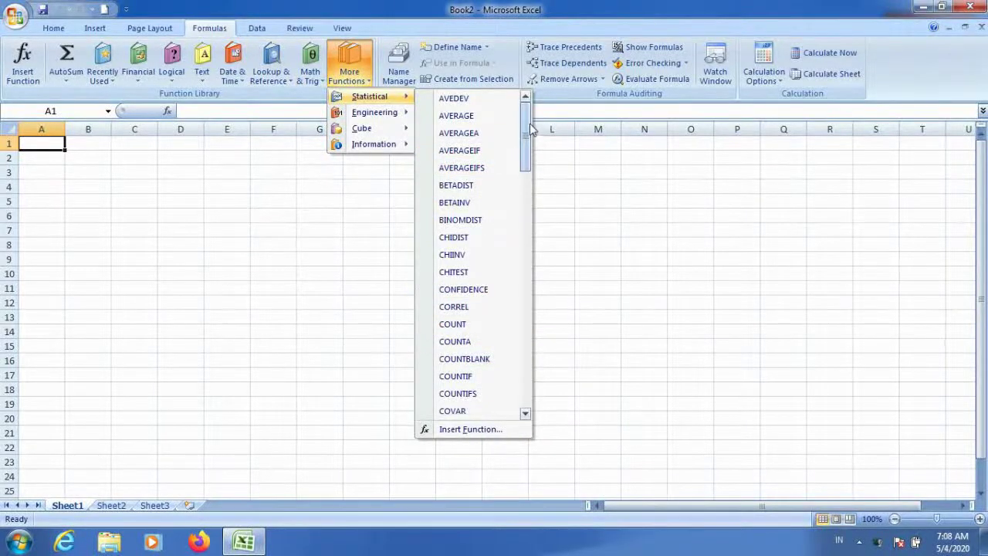
pyautogui.moveTo(530, 131)
pyautogui.mouseDown()
pyautogui.moveTo(529, 348)
pyautogui.moveTo(508, 112)
pyautogui.mouseUp()
pyautogui.moveTo(529, 135)
pyautogui.mouseDown()
pyautogui.moveTo(551, 349)
pyautogui.moveTo(532, 381)
pyautogui.moveTo(532, 141)
pyautogui.mouseUp()
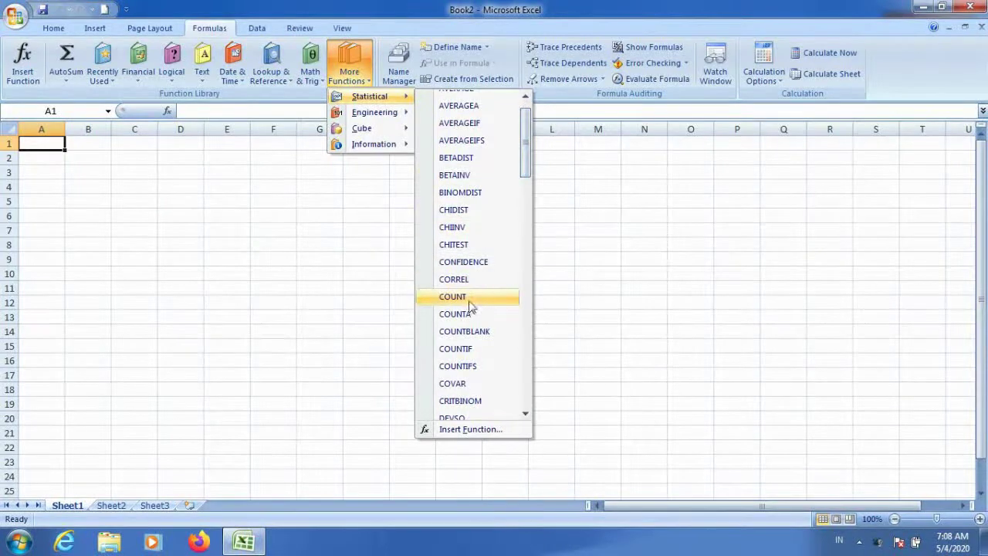
pyautogui.click(469, 334)
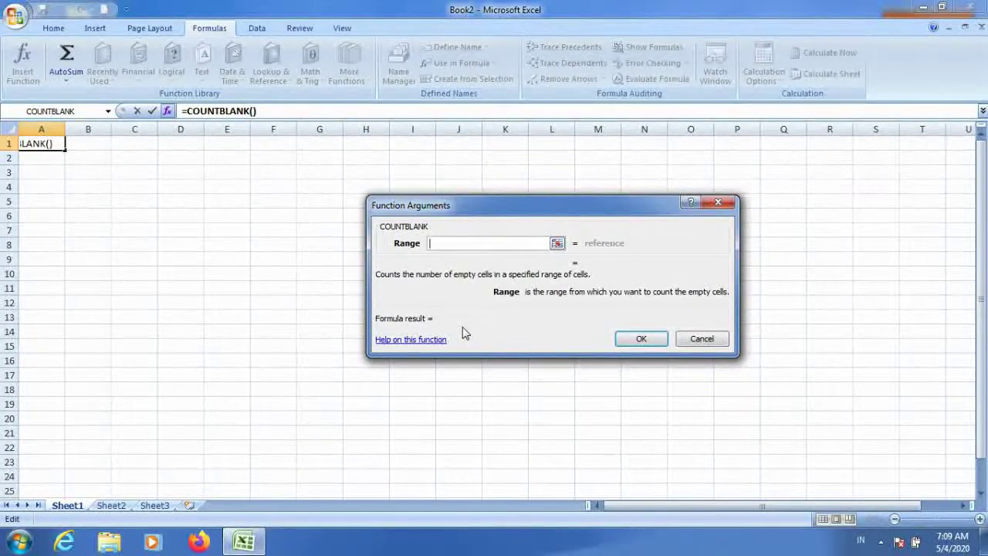
# - Open the Excel Help page for the COUNTBLANK function
pyautogui.click(411, 340)
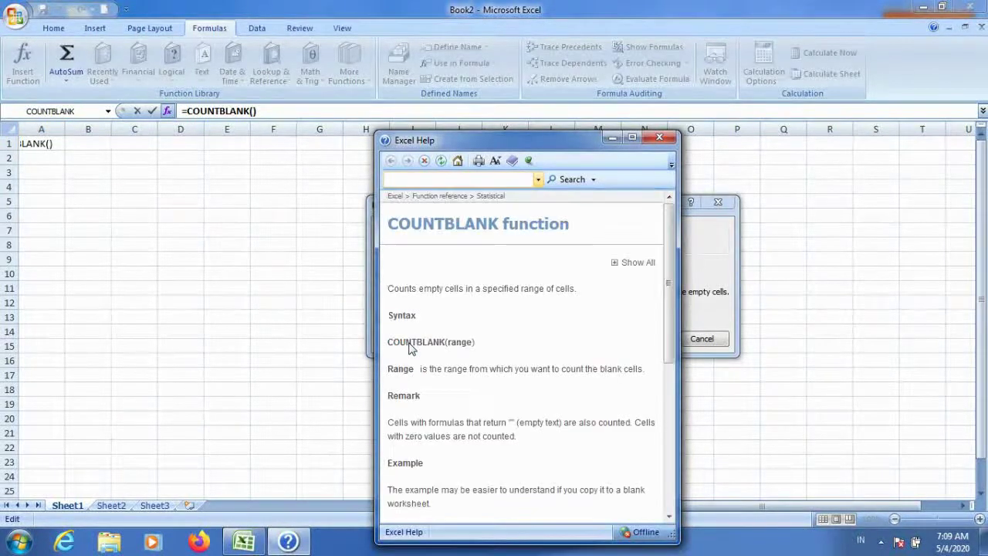
# - Expand all sections of the COUNTBLANK help topic and select its example Data table
pyautogui.click(632, 138)
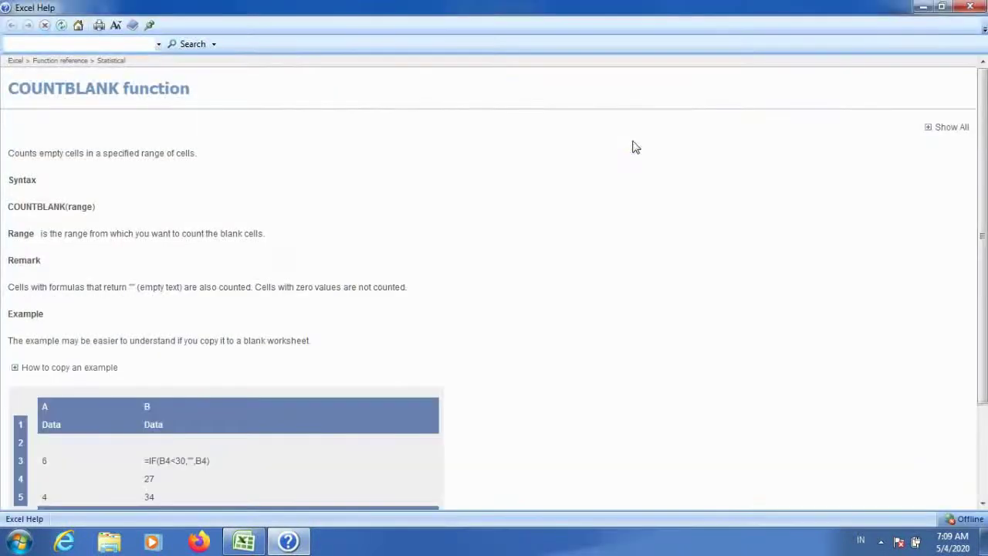
pyautogui.click(948, 9)
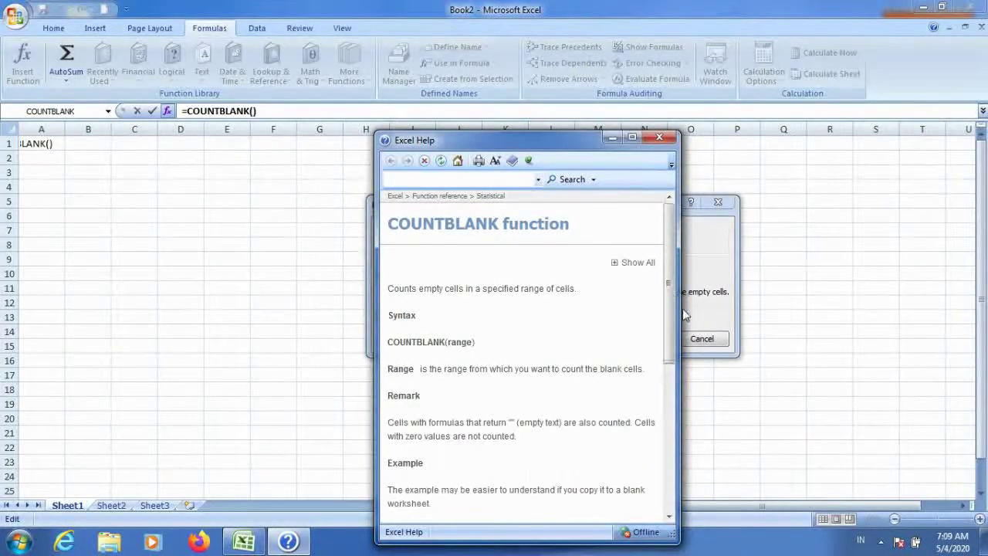
pyautogui.click(622, 266)
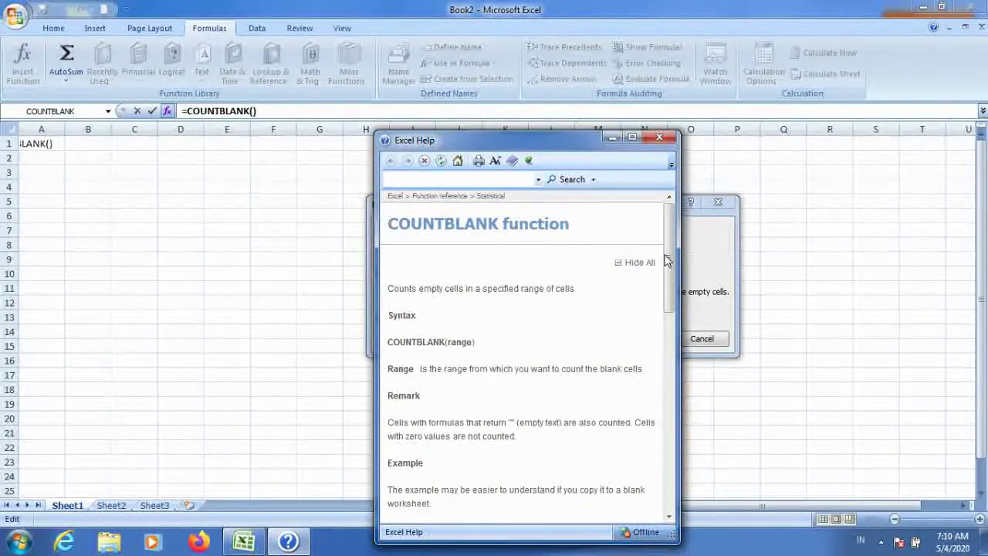
pyautogui.moveTo(669, 259); pyautogui.dragTo(670, 300)
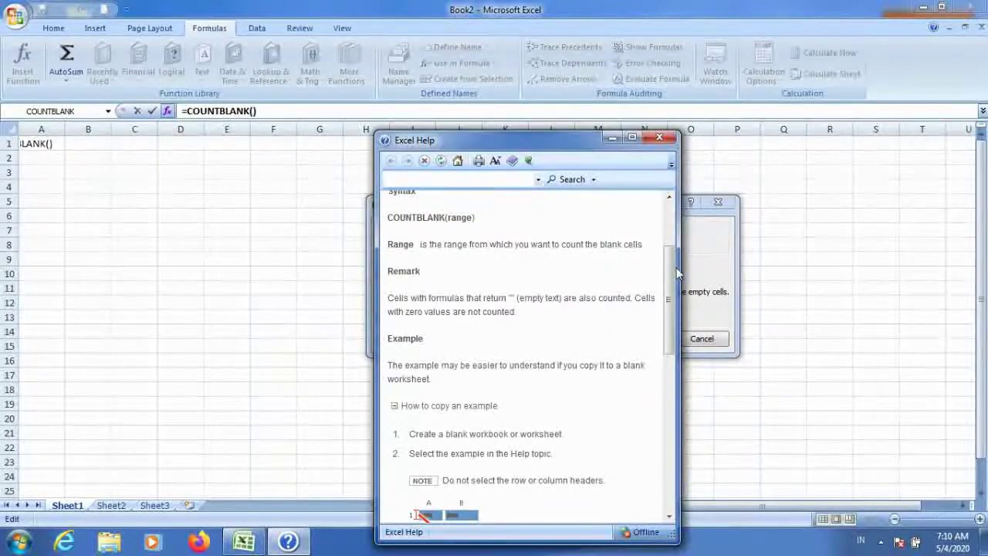
pyautogui.moveTo(676, 267); pyautogui.dragTo(673, 400)
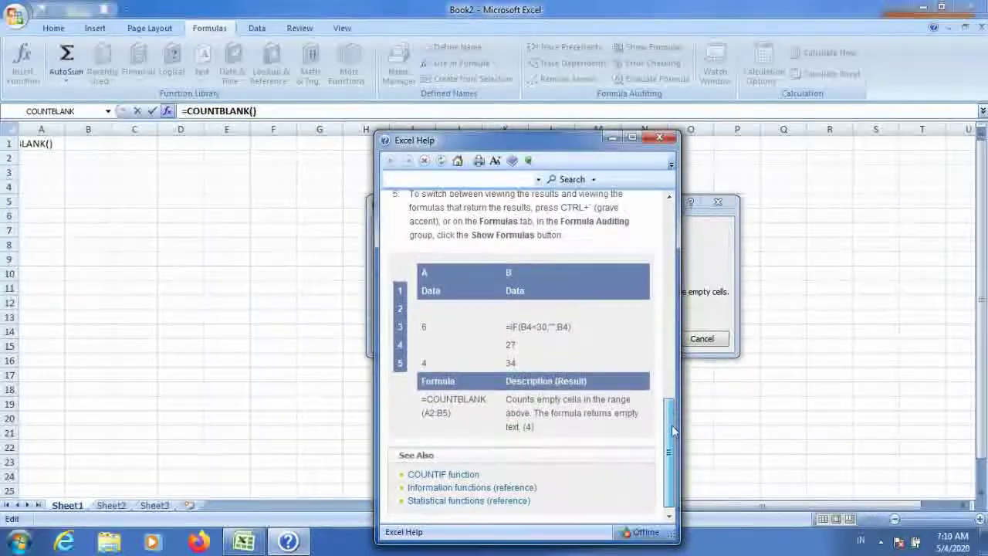
pyautogui.moveTo(673, 401); pyautogui.dragTo(673, 437)
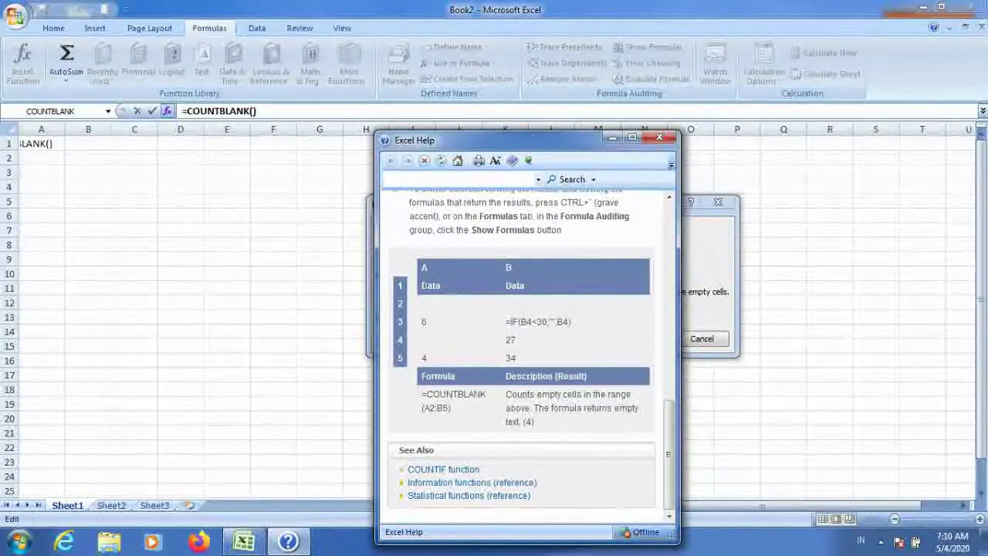
pyautogui.moveTo(421, 286)
pyautogui.mouseDown()
pyautogui.moveTo(488, 307)
pyautogui.moveTo(531, 361)
pyautogui.moveTo(514, 363)
pyautogui.mouseUp()
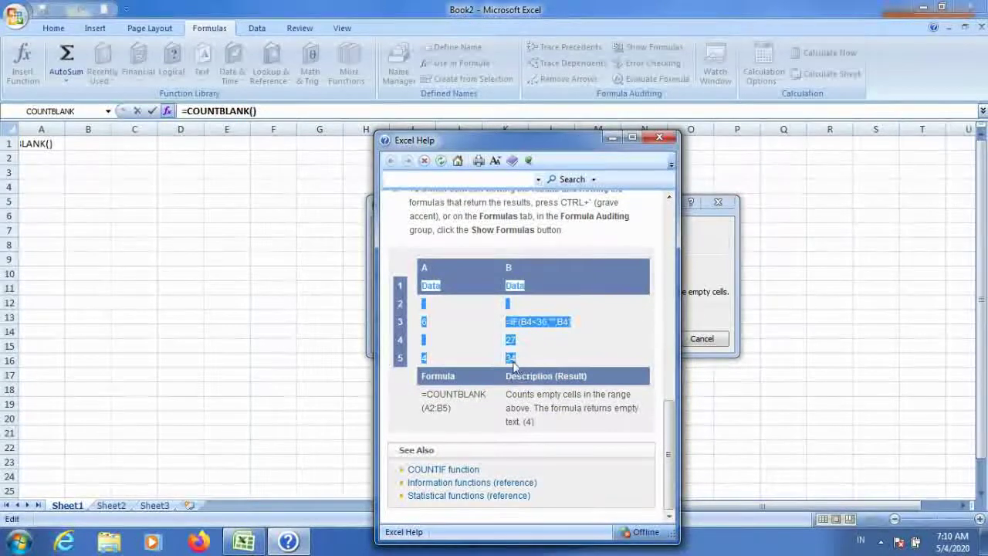
# - Copy the help example table into A1, discarding the unfinished formula, and move 27 into B4
pyautogui.rightClick(514, 363)
pyautogui.click(544, 371)
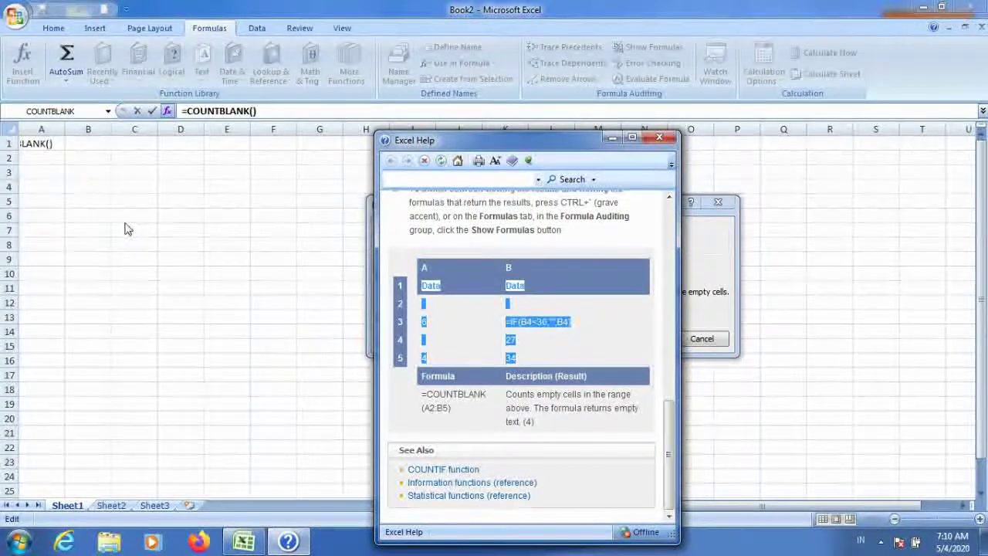
pyautogui.press('Escape')
pyautogui.rightClick(53, 147)
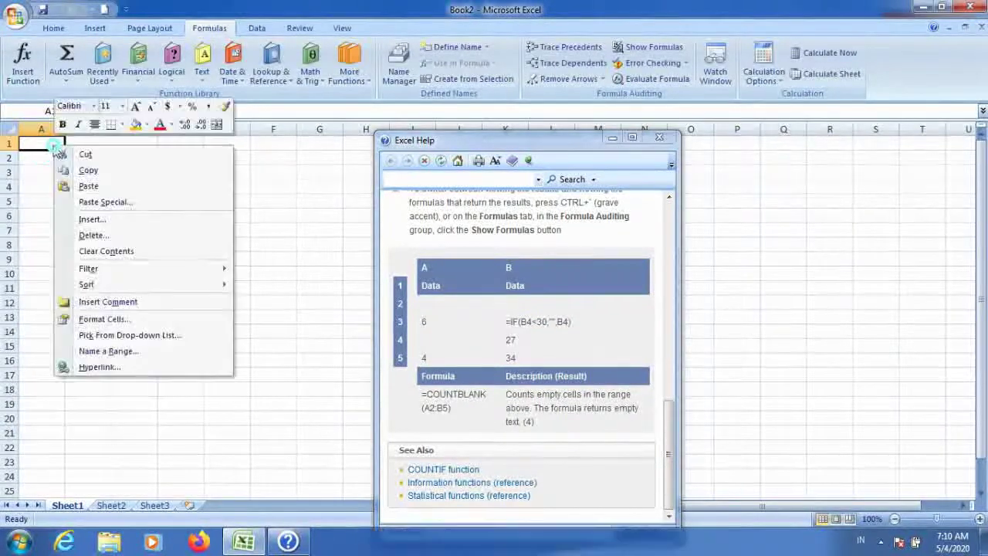
pyautogui.click(89, 186)
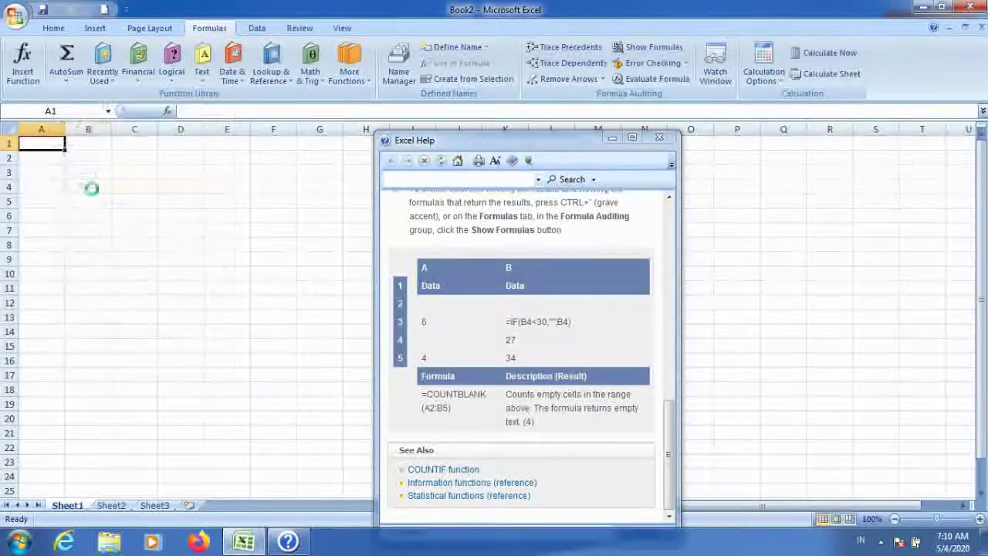
pyautogui.click(62, 180)
pyautogui.moveTo(62, 180); pyautogui.dragTo(88, 187)
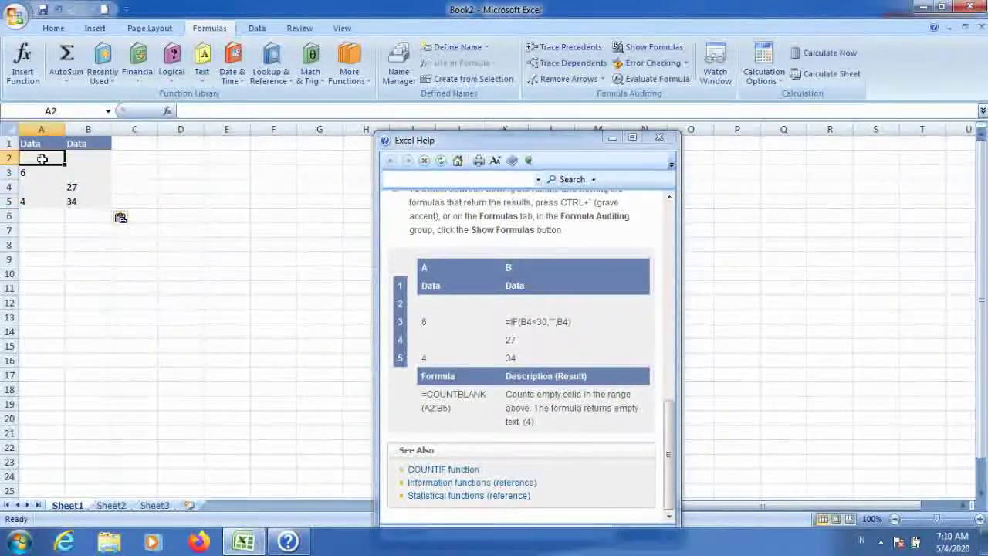
pyautogui.click(88, 172)
pyautogui.click(88, 201)
# - Clear the stray =COUNTBLANK #NAME? entry from cell A7
pyautogui.click(48, 230)
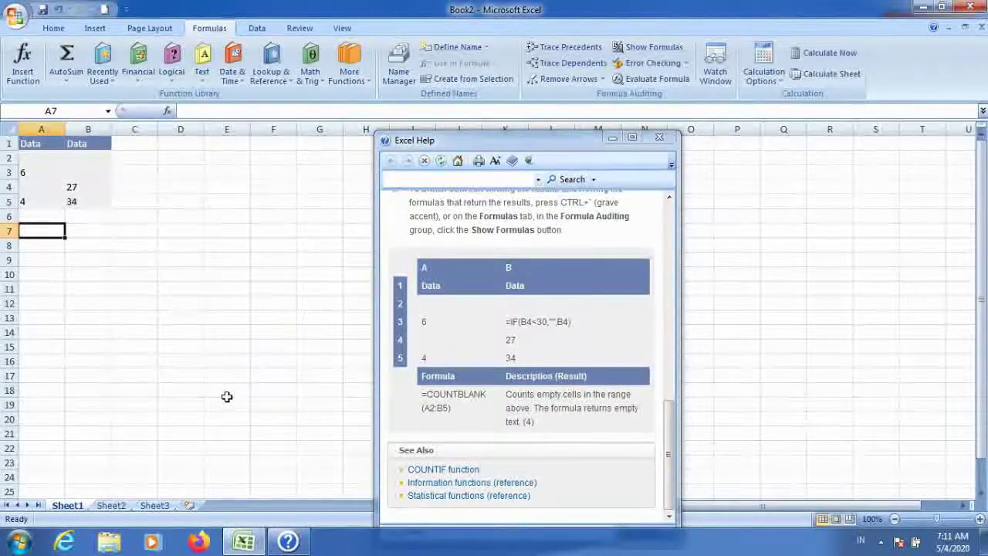
pyautogui.write('=COUN')
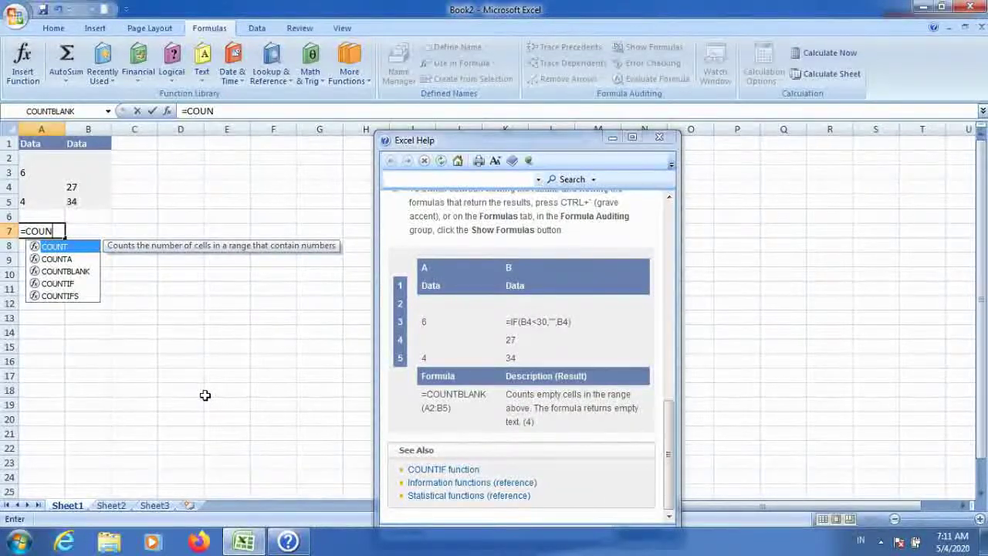
pyautogui.click(76, 272)
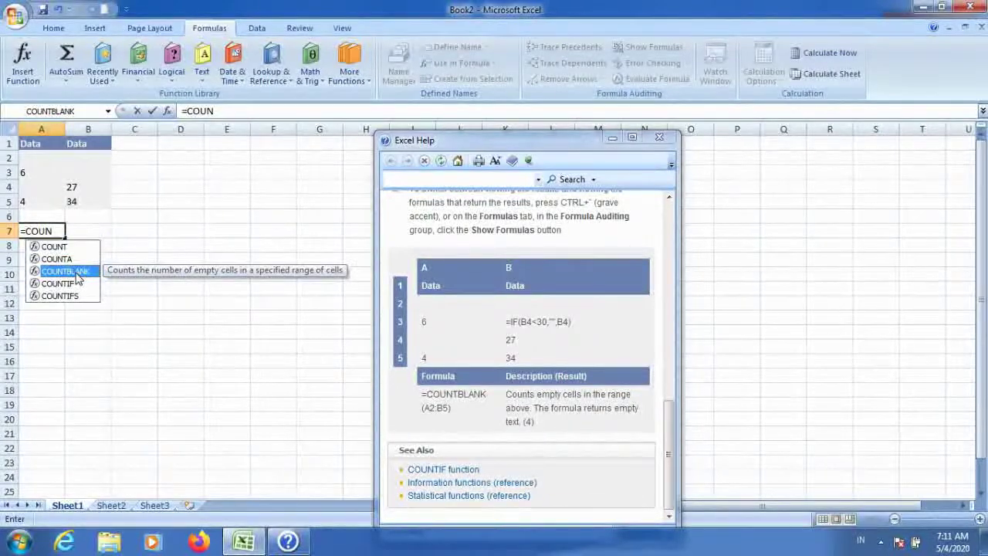
pyautogui.click(222, 200)
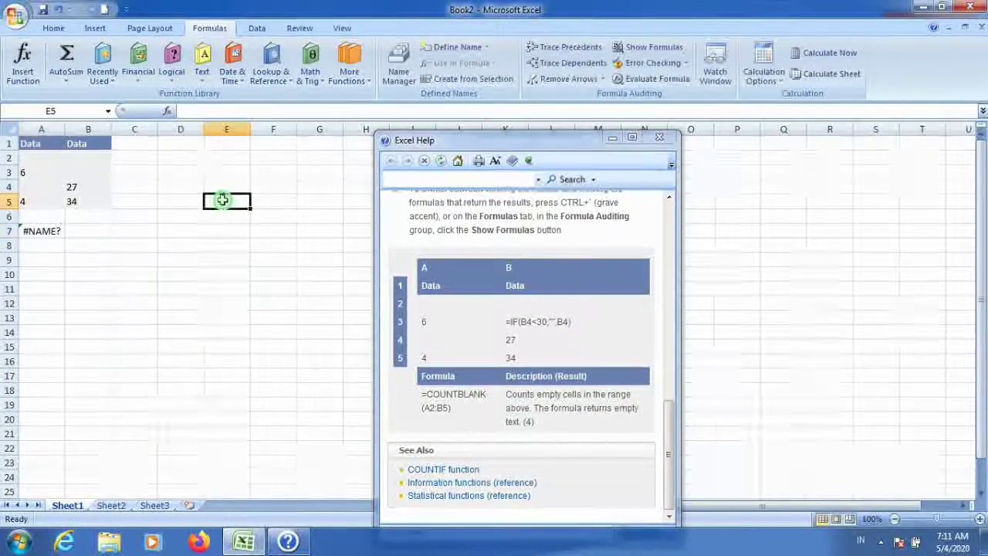
pyautogui.click(28, 234)
pyautogui.press('Delete')
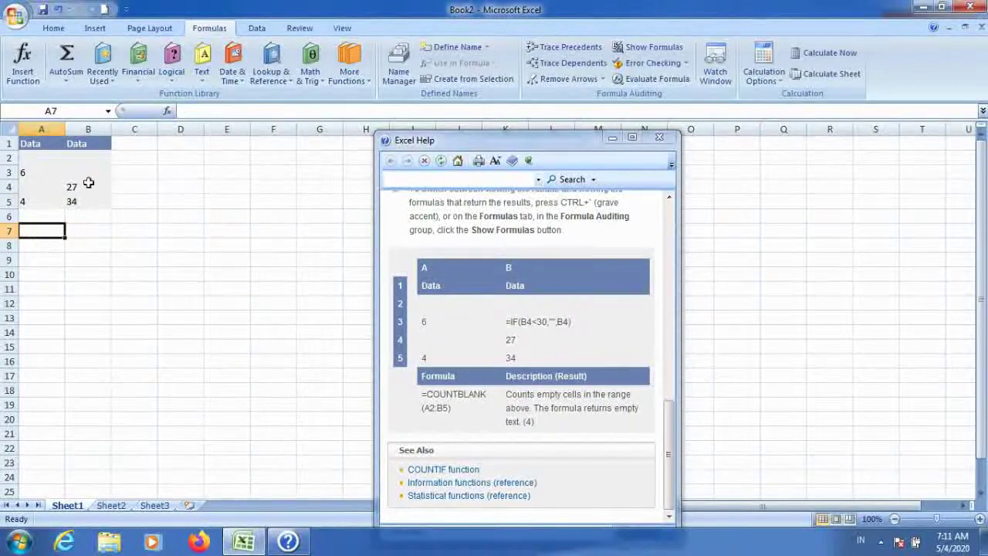
pyautogui.click(348, 73)
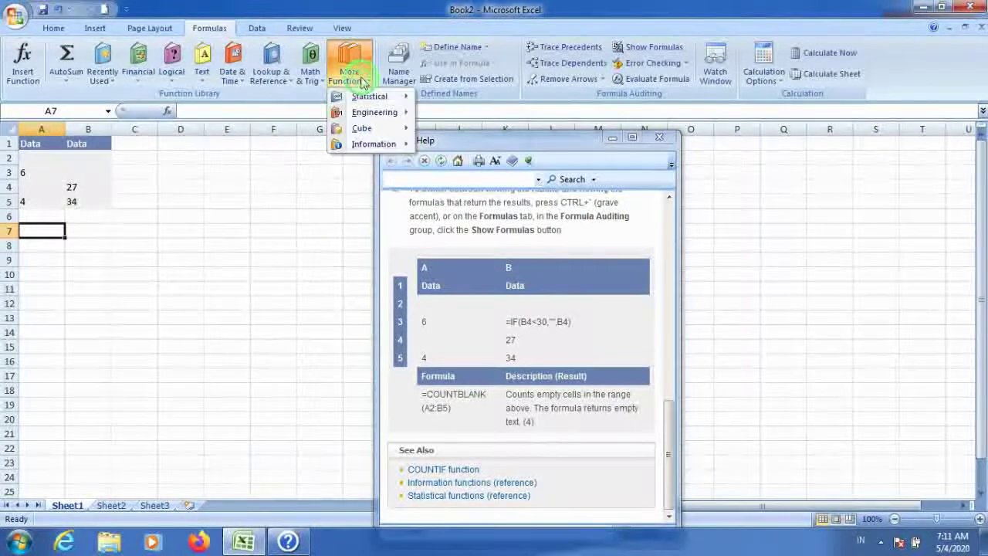
pyautogui.click(369, 96)
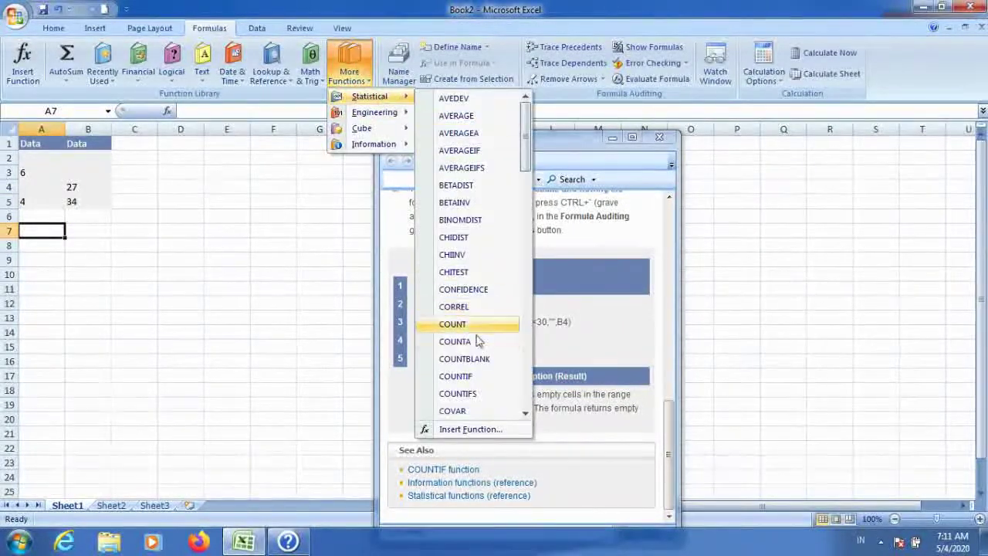
pyautogui.click(464, 358)
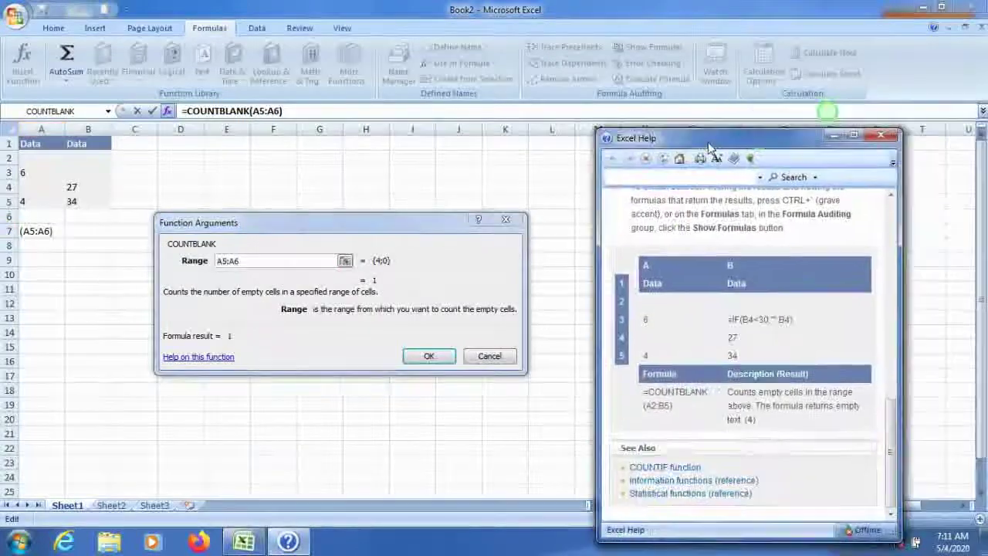
pyautogui.click(489, 356)
pyautogui.click(232, 403)
pyautogui.click(48, 231)
pyautogui.write('=')
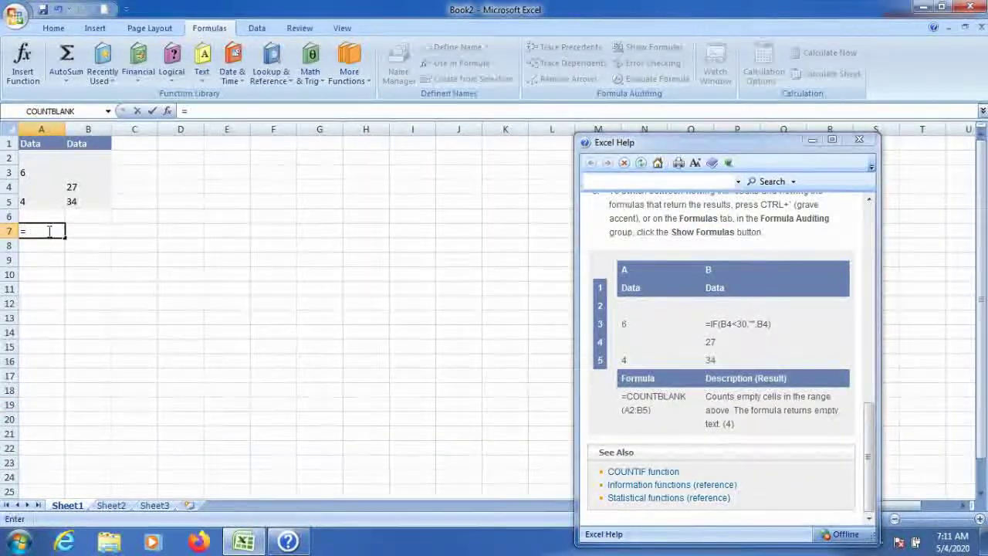
pyautogui.write('COUN')
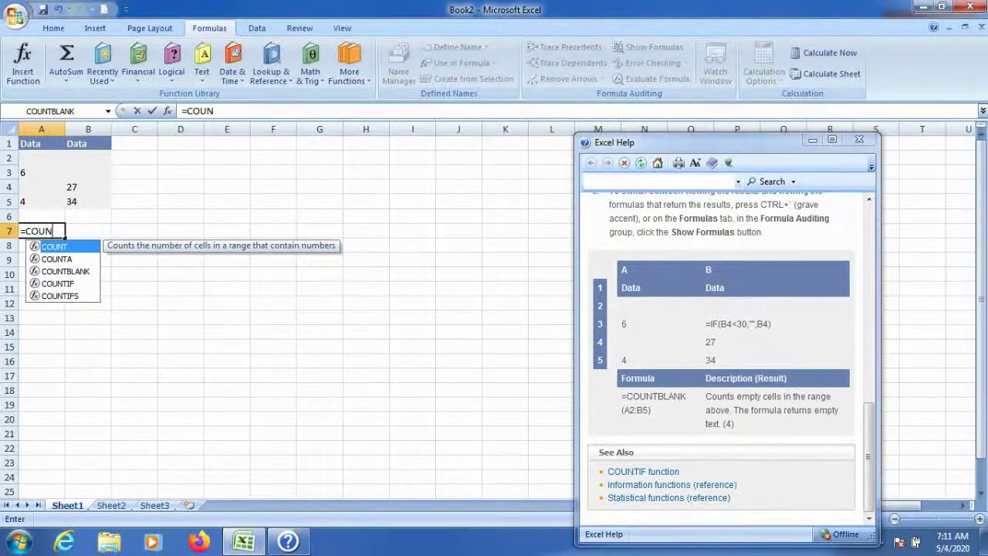
pyautogui.click(73, 271)
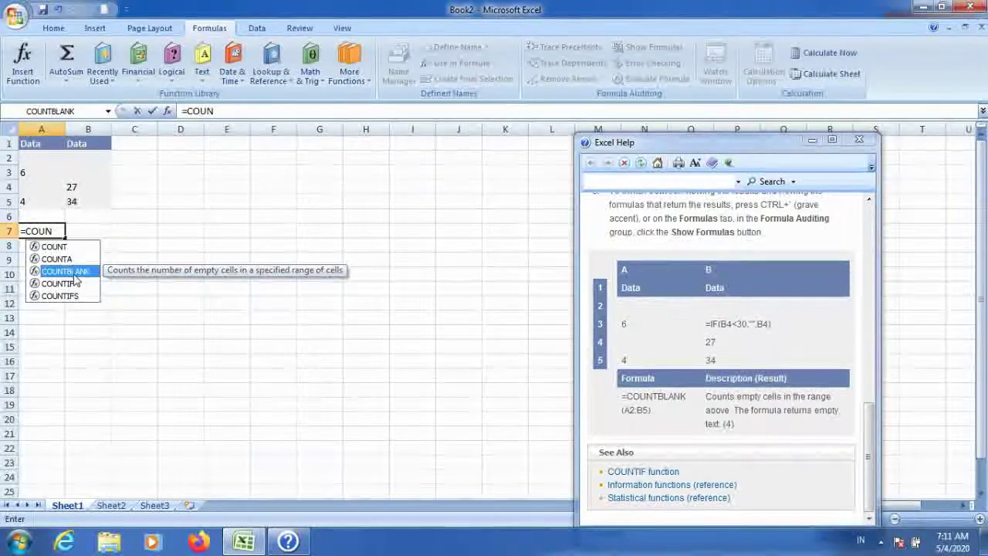
pyautogui.doubleClick(73, 271)
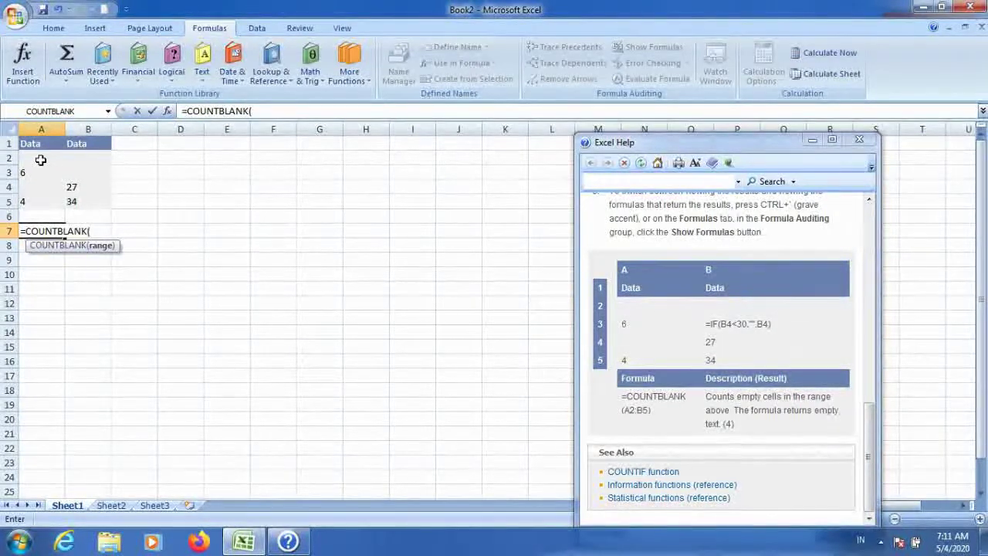
pyautogui.moveTo(39, 160); pyautogui.dragTo(41, 201)
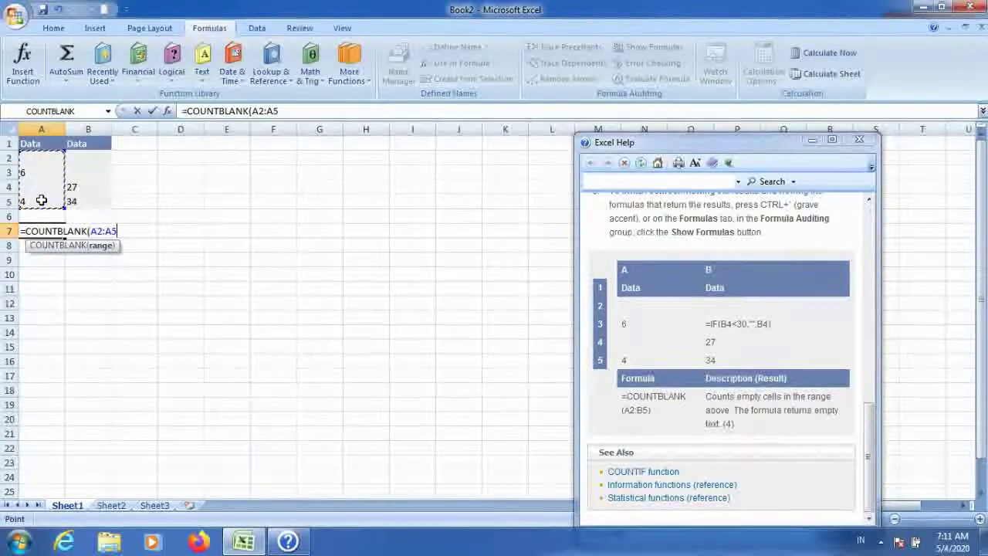
pyautogui.press('Return')
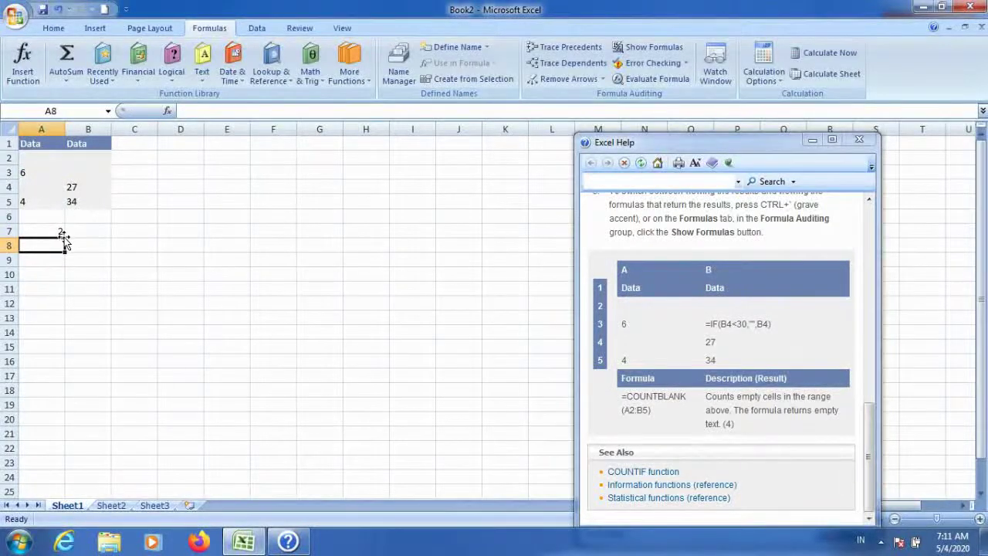
pyautogui.click(38, 233)
pyautogui.click(37, 187)
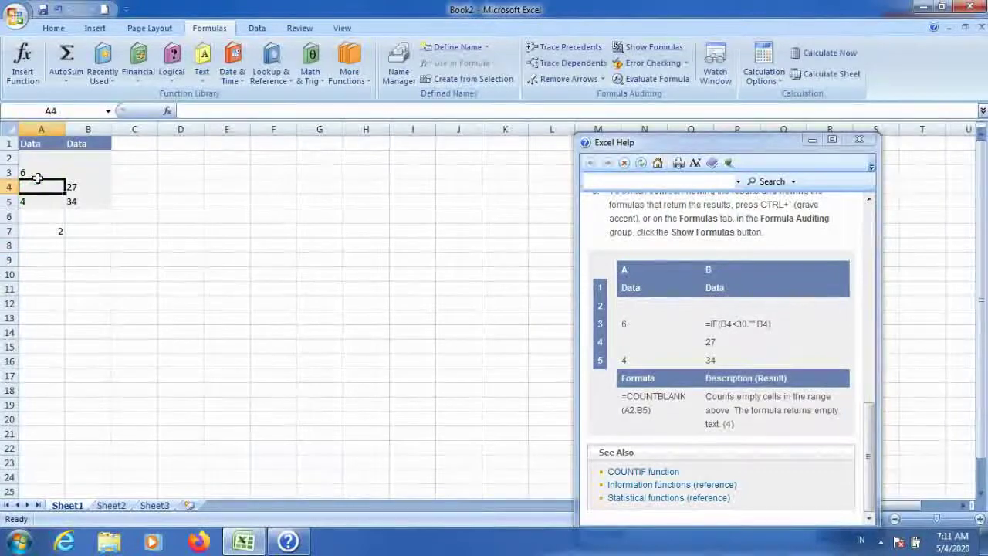
pyautogui.click(42, 160)
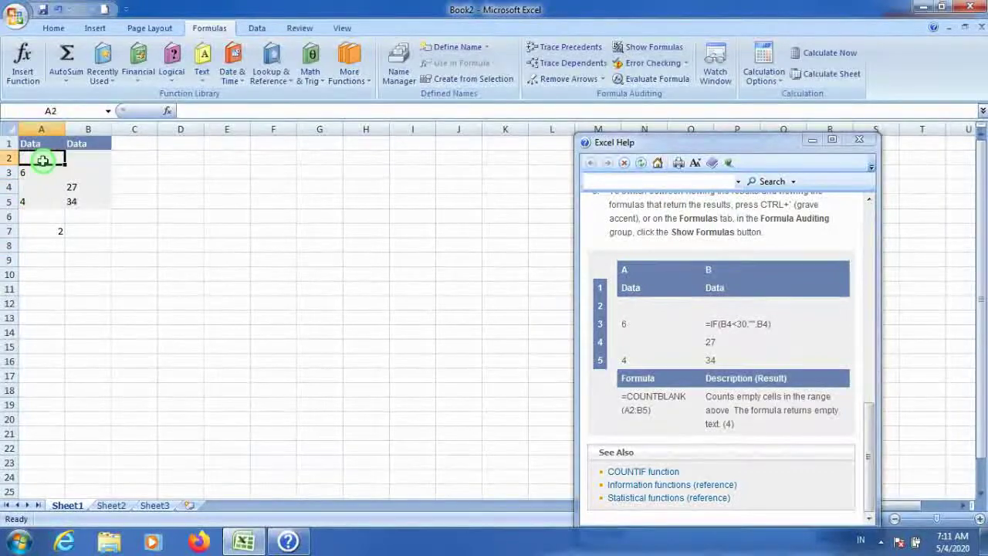
pyautogui.click(48, 232)
pyautogui.click(78, 189)
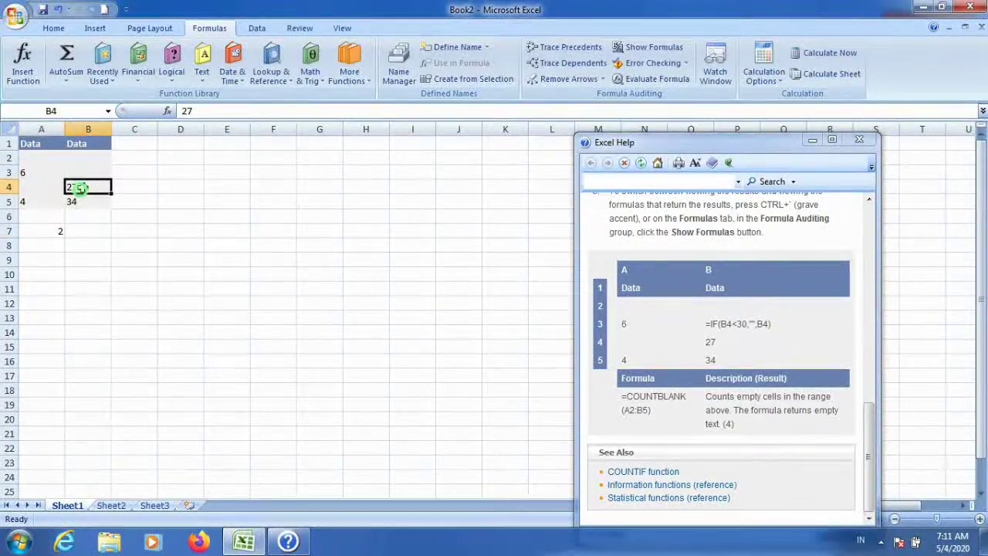
pyautogui.click(85, 160)
pyautogui.click(80, 177)
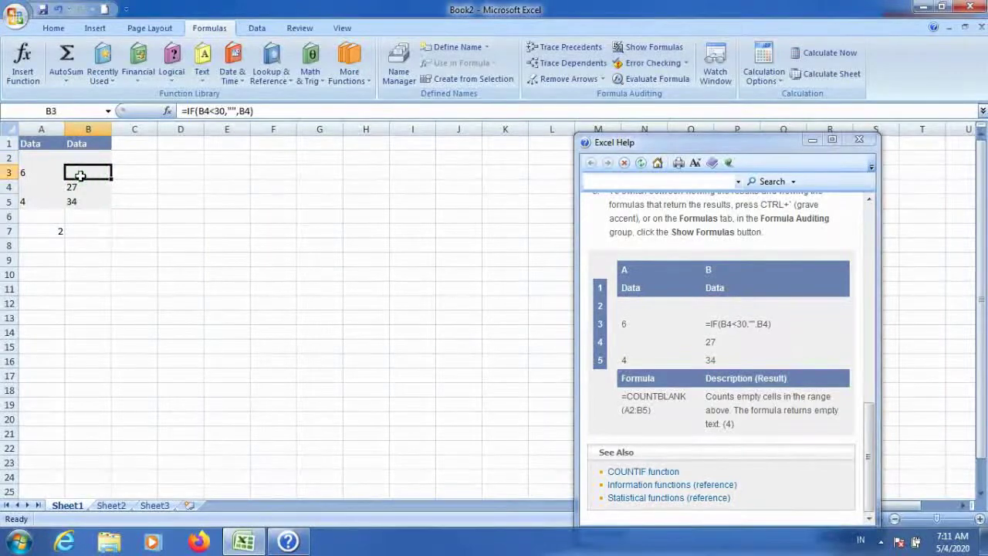
pyautogui.click(46, 231)
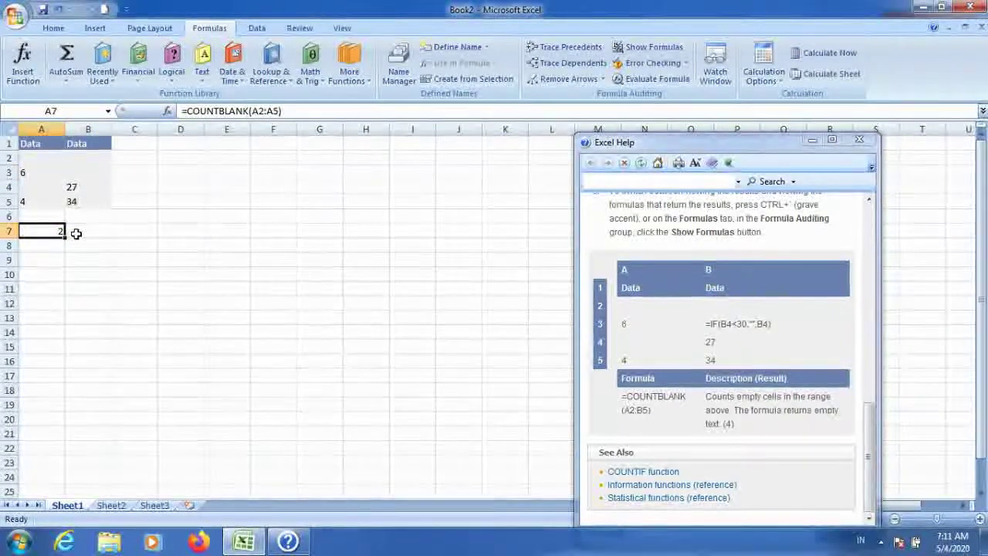
pyautogui.click(119, 230)
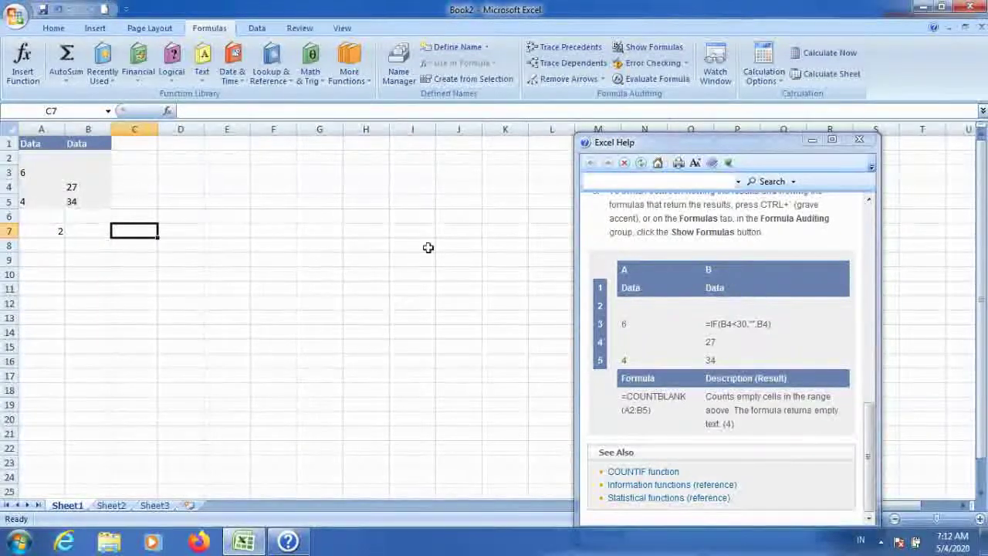
# - Prefix B3's IF formula with an apostrophe so it displays as text
pyautogui.moveTo(686, 315); pyautogui.dragTo(725, 330)
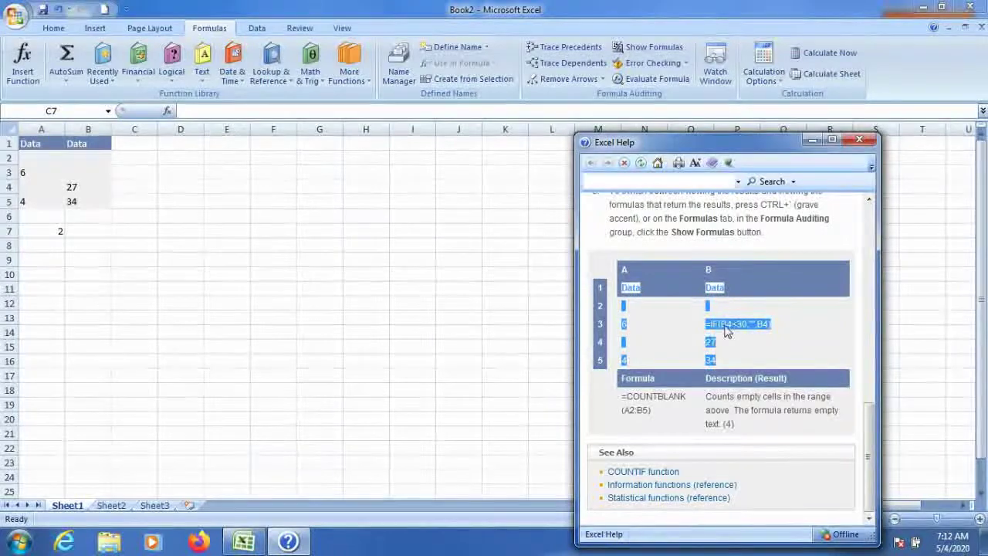
pyautogui.click(84, 170)
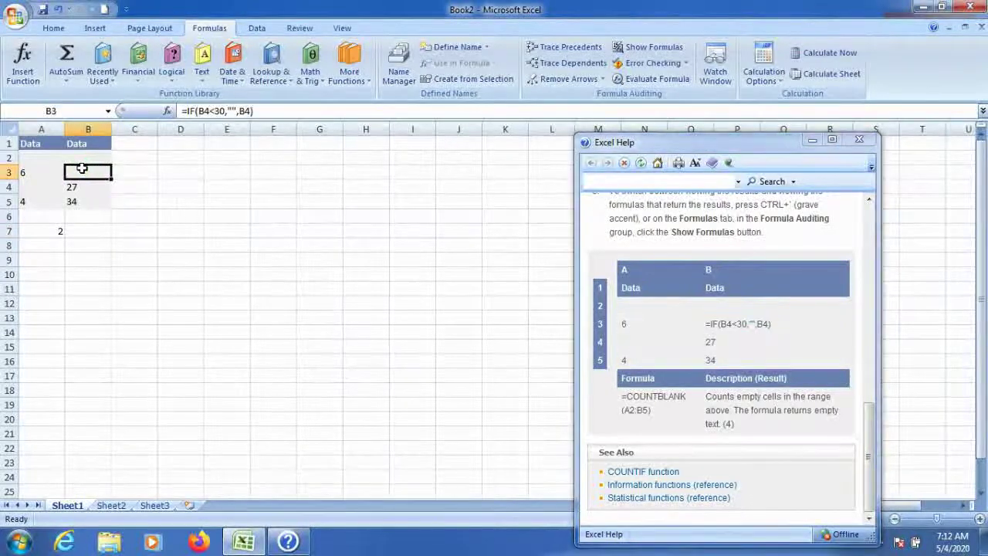
pyautogui.click(197, 112)
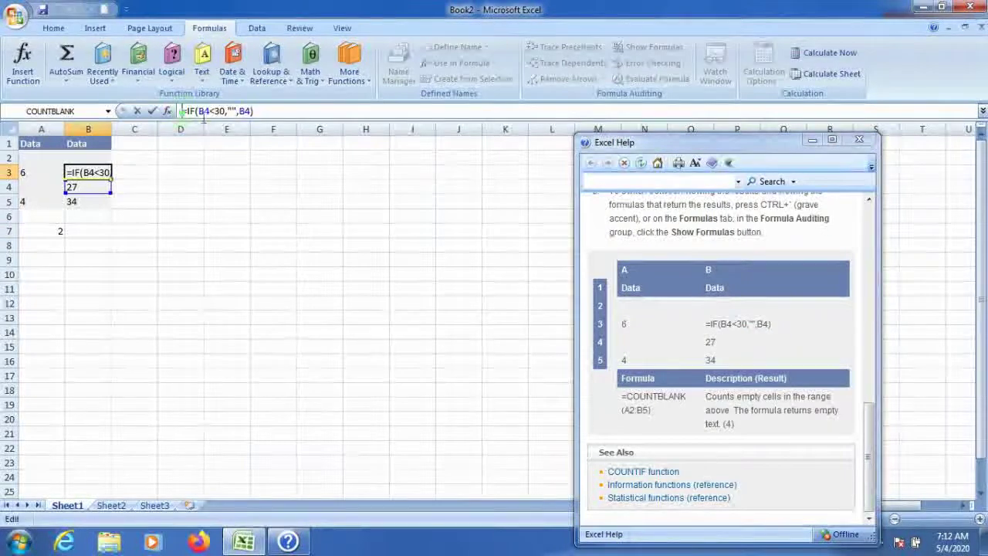
pyautogui.press('Home')
pyautogui.write("'")
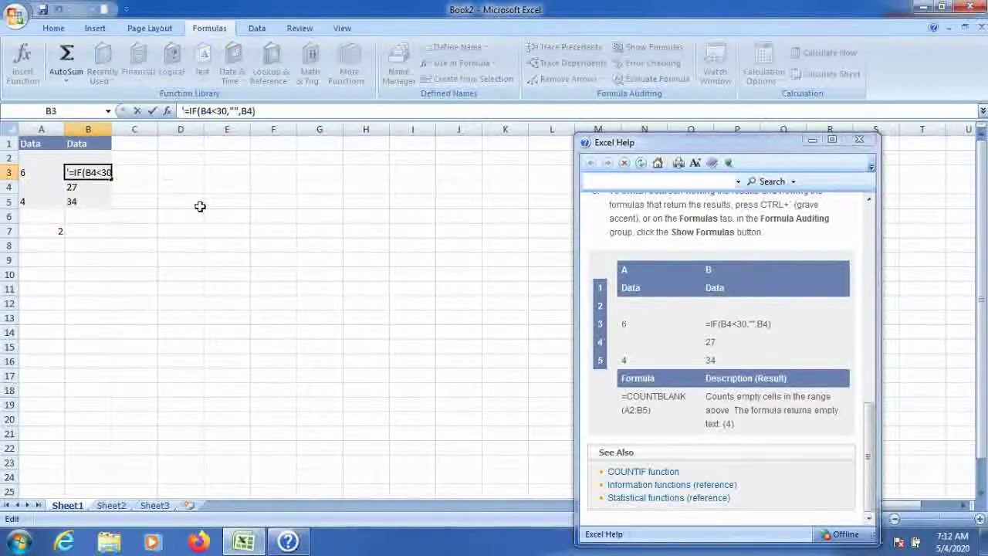
pyautogui.press('Return')
pyautogui.click(198, 229)
pyautogui.click(81, 186)
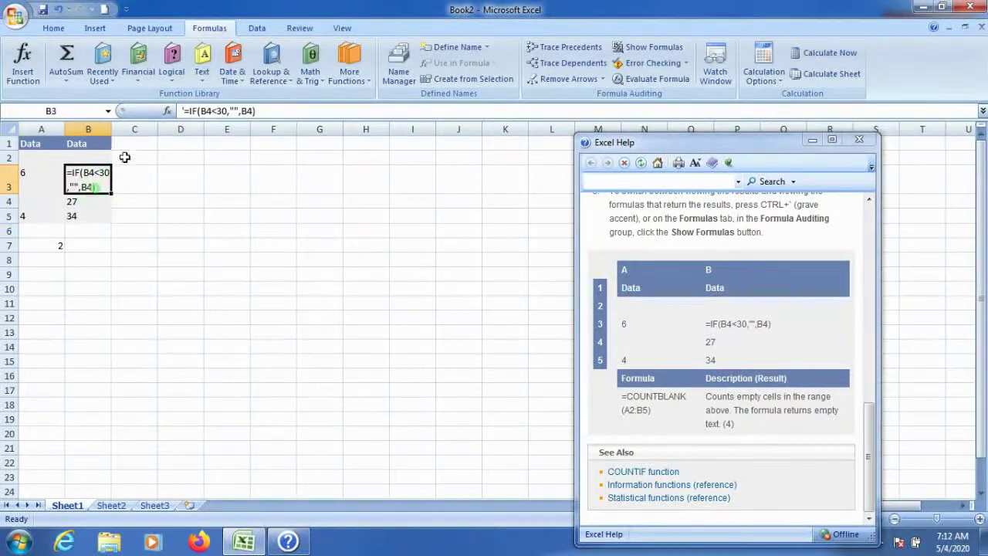
# - Autofit column B to the formula text and restore row 3 to normal height
pyautogui.moveTo(112, 131); pyautogui.dragTo(176, 130)
pyautogui.click(128, 214)
pyautogui.click(126, 176)
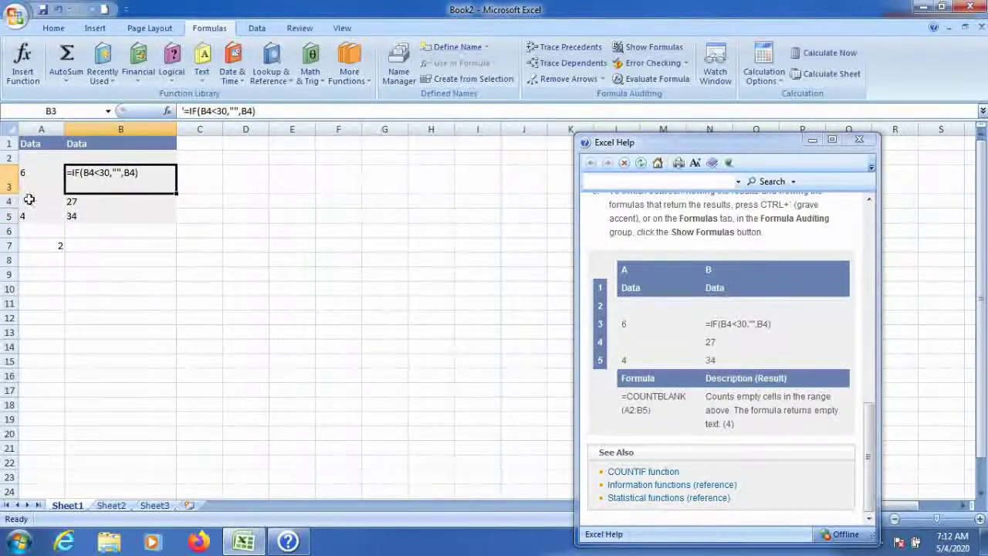
pyautogui.moveTo(8, 189); pyautogui.dragTo(8, 179)
pyautogui.click(85, 246)
pyautogui.click(82, 171)
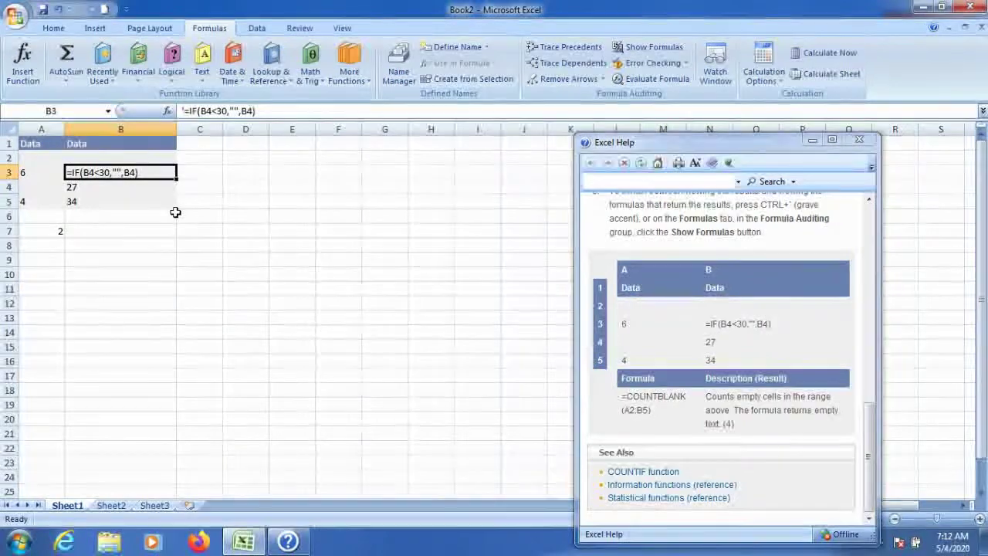
# - Review the column B cells and the A7 COUNTBLANK formula, ending on B7
pyautogui.click(150, 216)
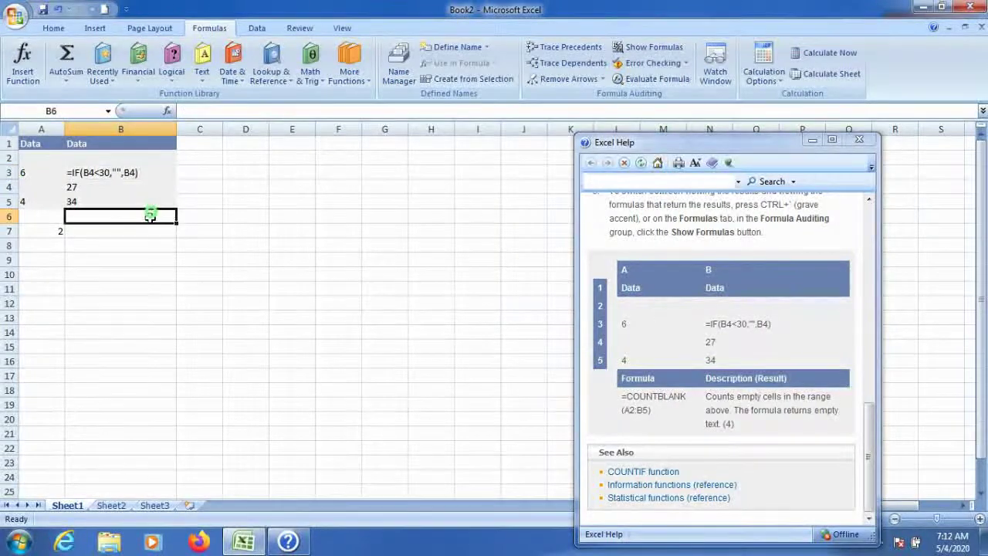
pyautogui.click(142, 176)
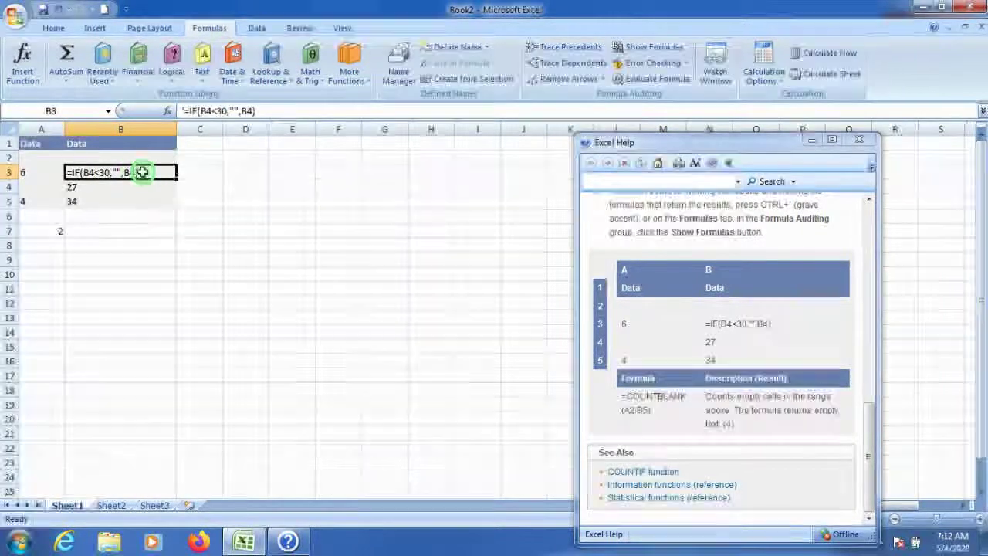
pyautogui.click(136, 251)
pyautogui.click(139, 158)
pyautogui.click(133, 176)
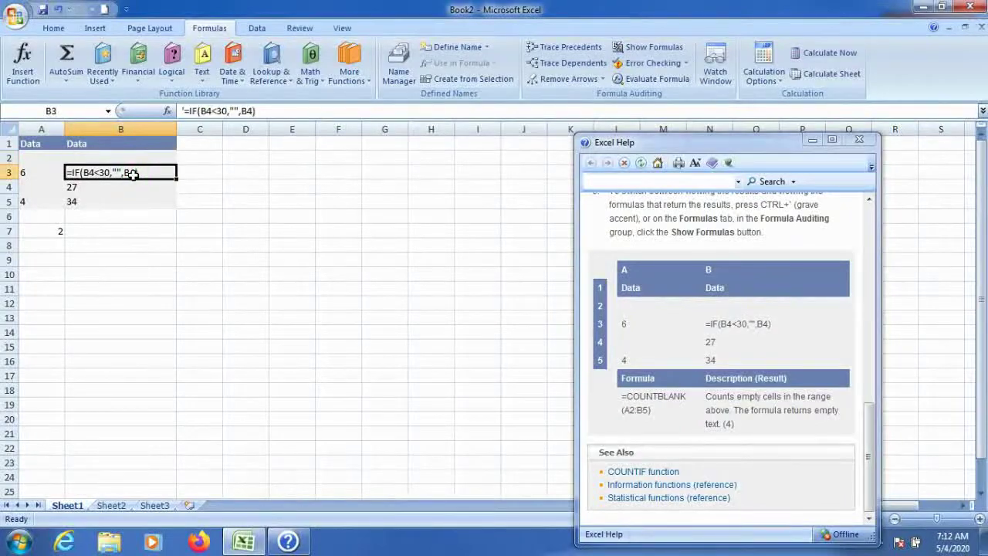
pyautogui.click(100, 233)
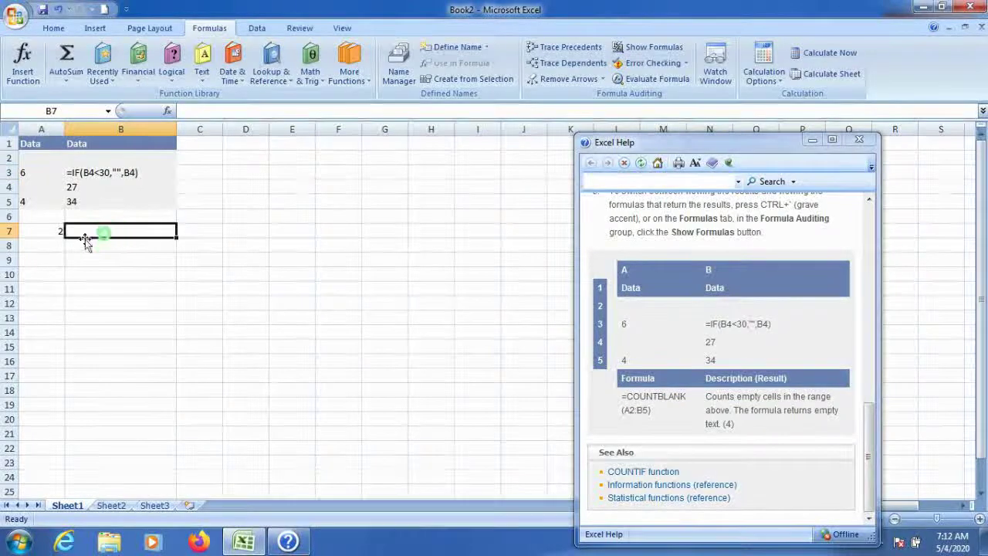
pyautogui.click(44, 231)
pyautogui.click(79, 231)
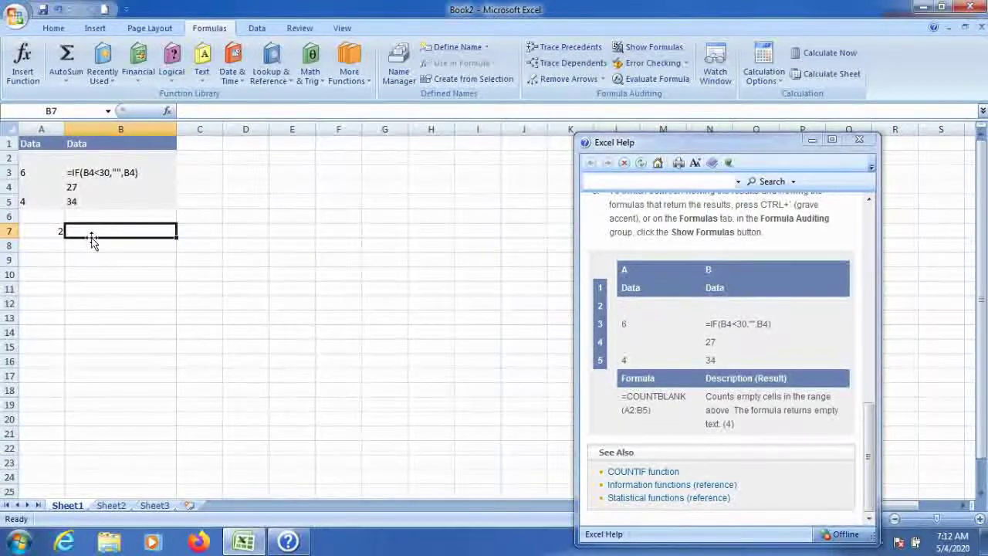
pyautogui.click(51, 231)
pyautogui.click(82, 231)
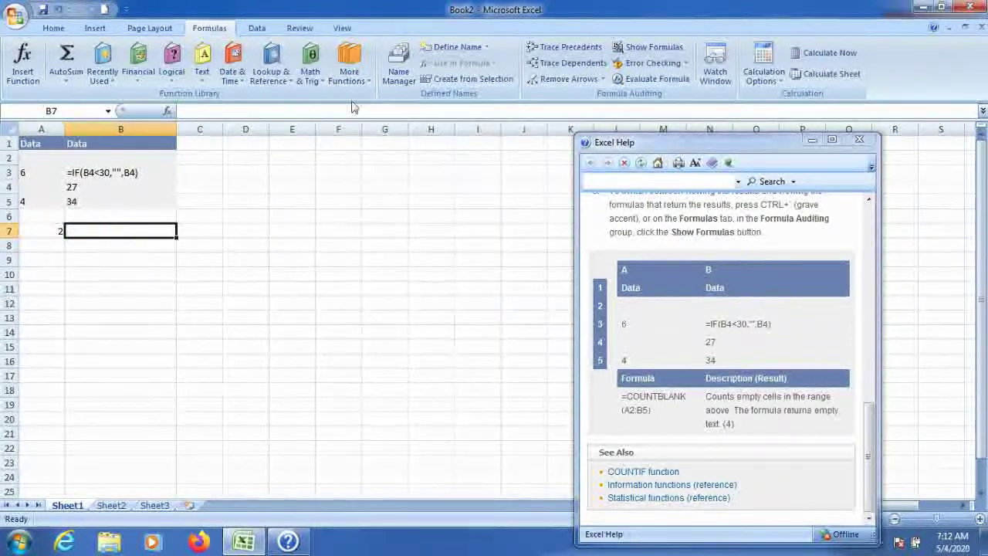
# - Enter =COUNTBLANK(B2:B5) in B7 through the Statistical functions list
pyautogui.click(350, 68)
pyautogui.moveTo(370, 96)
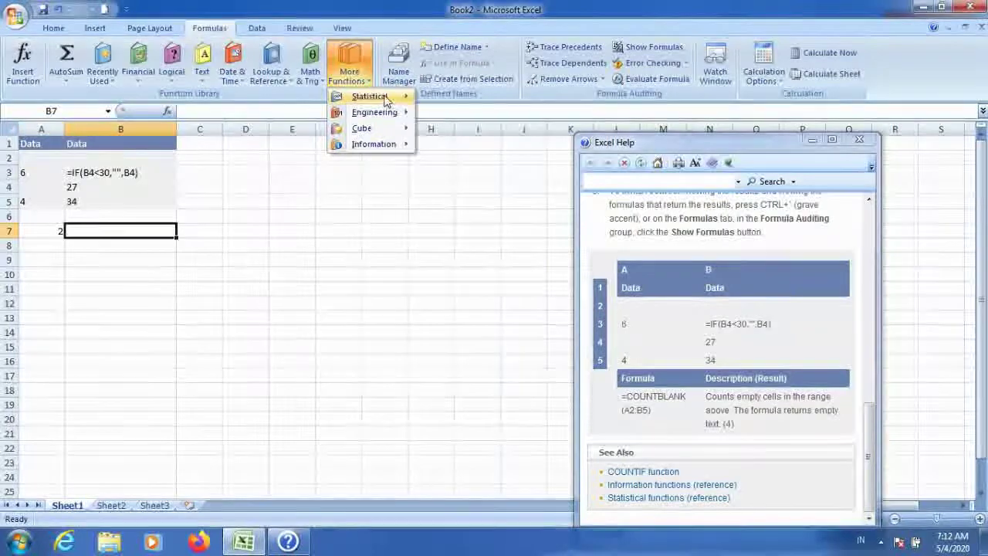
pyautogui.click(464, 359)
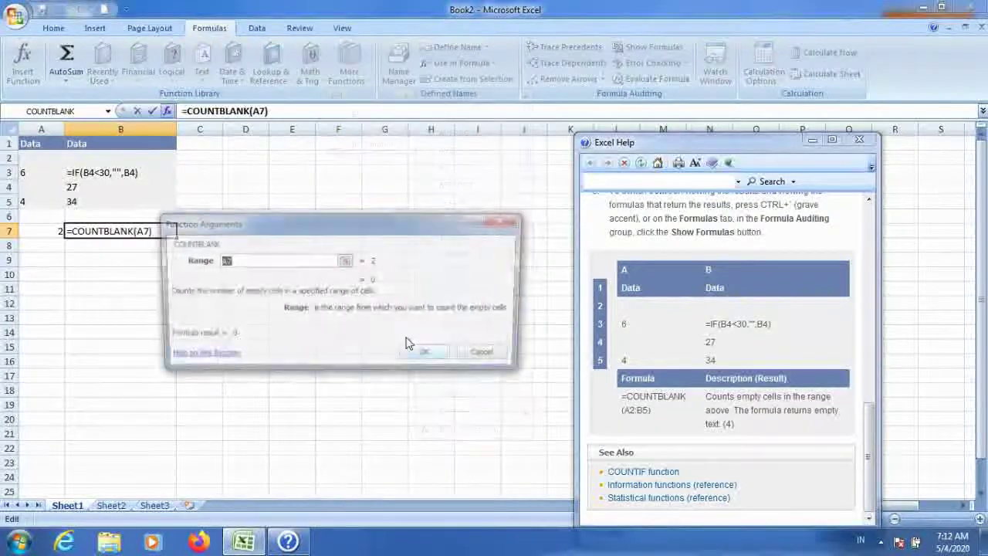
pyautogui.click(345, 262)
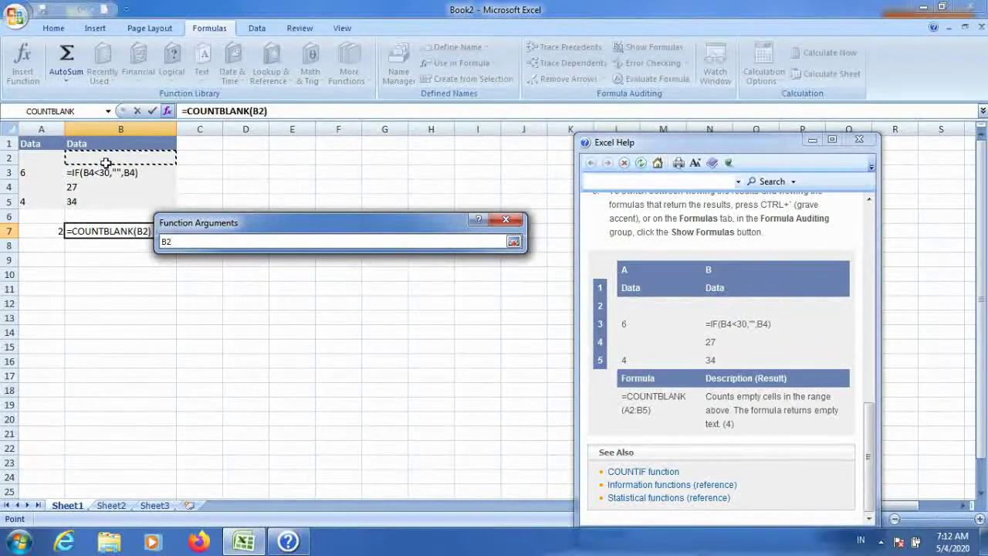
pyautogui.moveTo(108, 194); pyautogui.dragTo(108, 202)
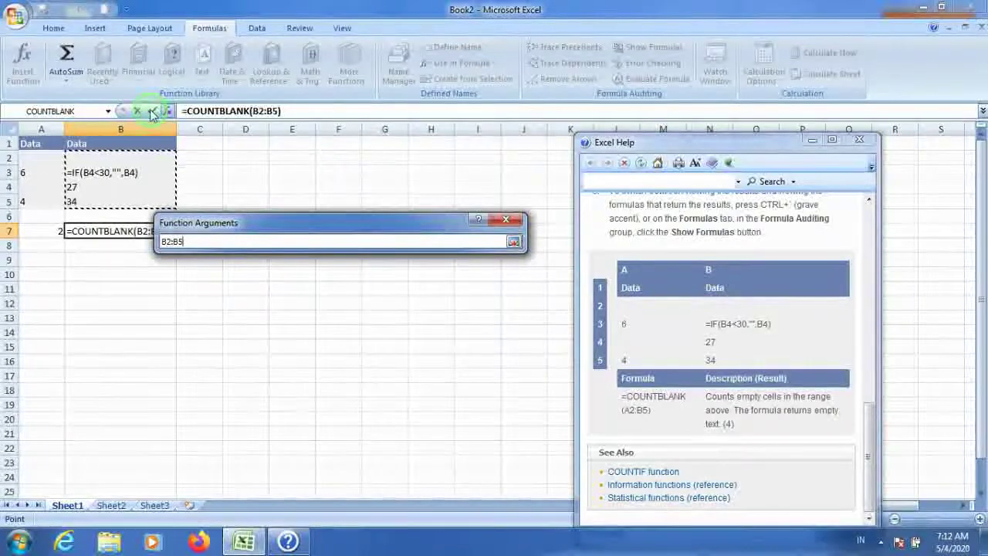
pyautogui.click(513, 242)
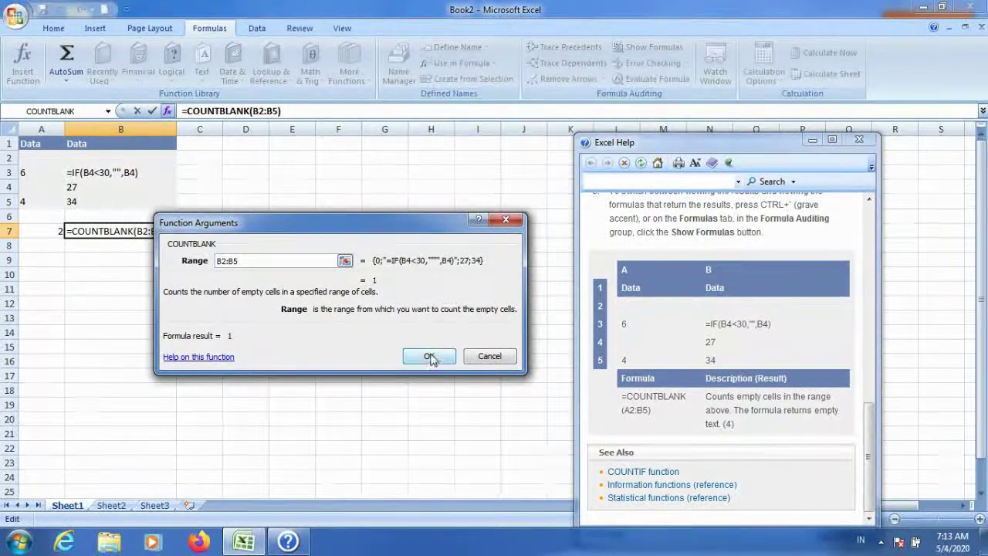
pyautogui.click(429, 356)
pyautogui.click(378, 345)
# - Check cells B2 to B5 against the B7 blank count of 1
pyautogui.click(143, 236)
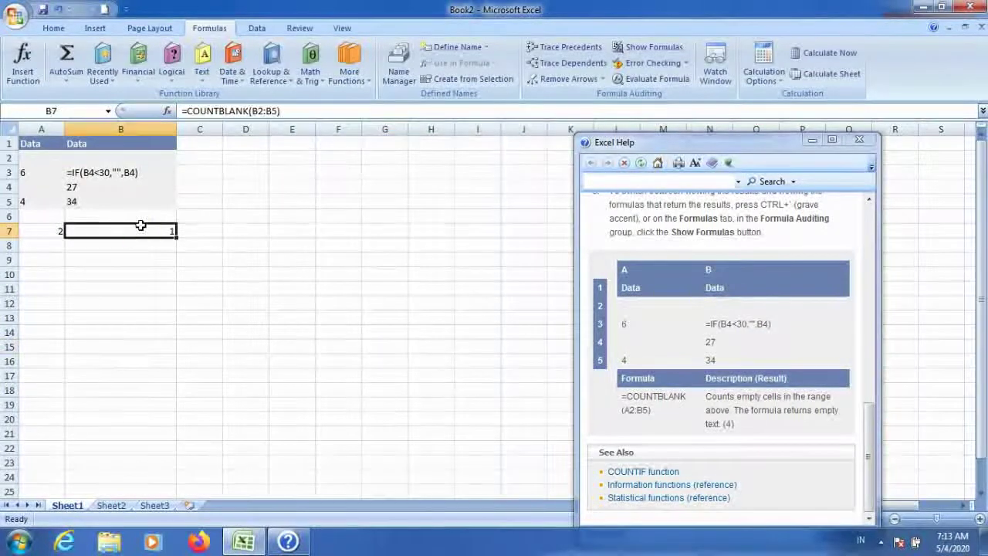
pyautogui.click(86, 155)
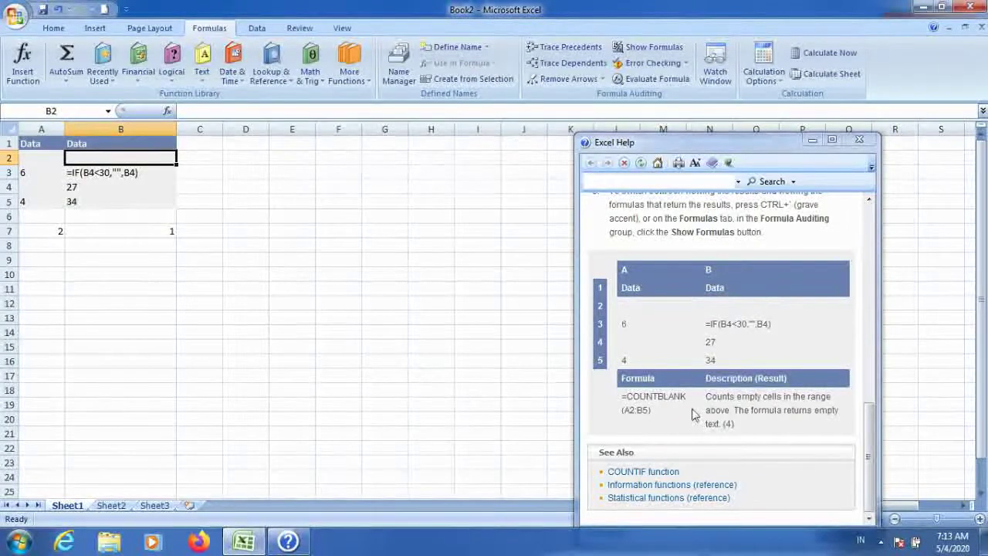
pyautogui.click(129, 231)
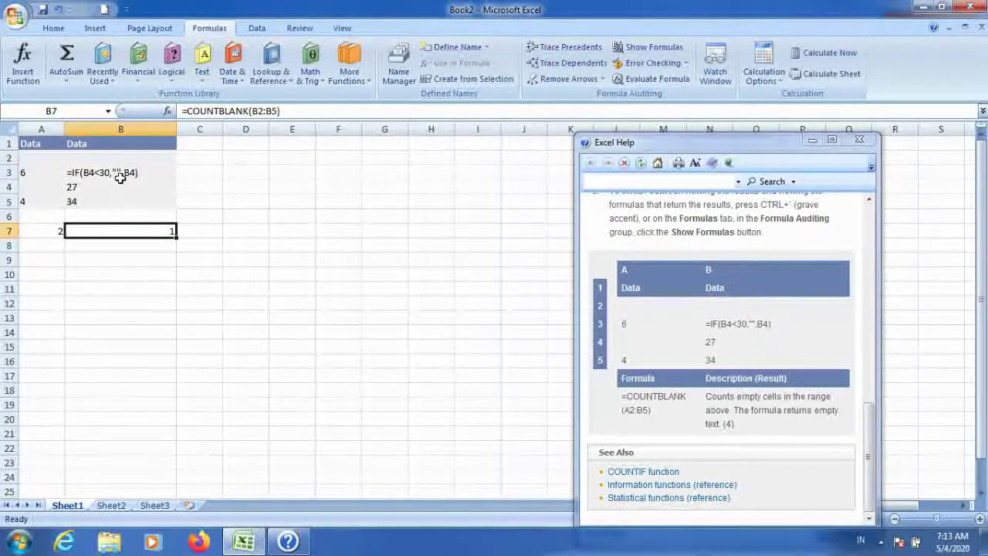
pyautogui.click(75, 160)
pyautogui.click(88, 202)
pyautogui.click(116, 173)
pyautogui.click(121, 186)
pyautogui.click(108, 230)
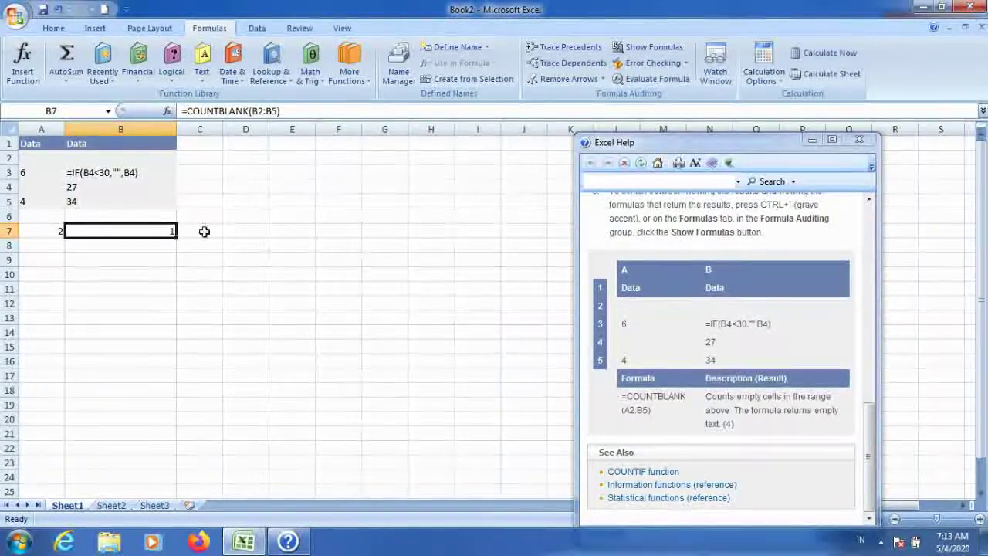
pyautogui.click(283, 157)
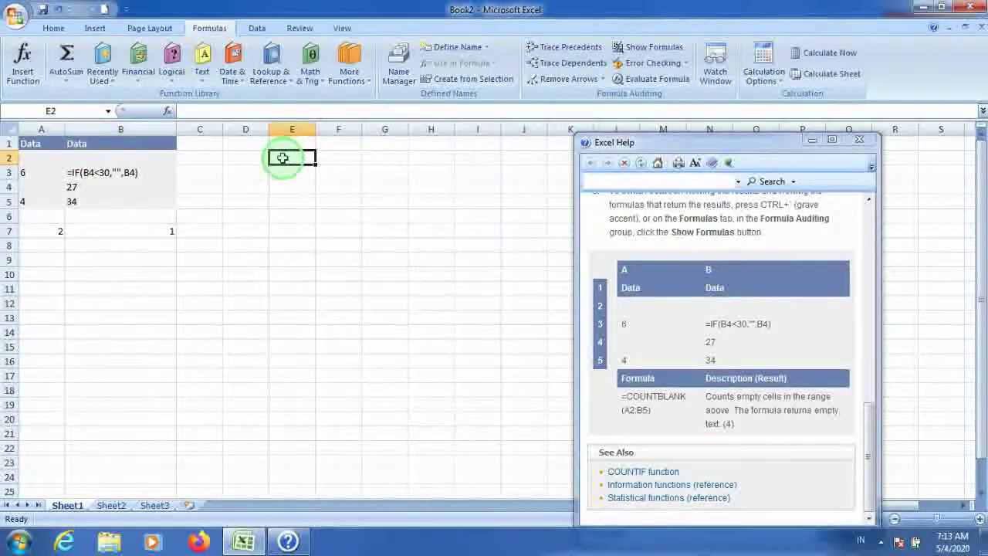
# - Type the headers NO, NAMA SISWA and NILAI across A12:C12
pyautogui.click(54, 275)
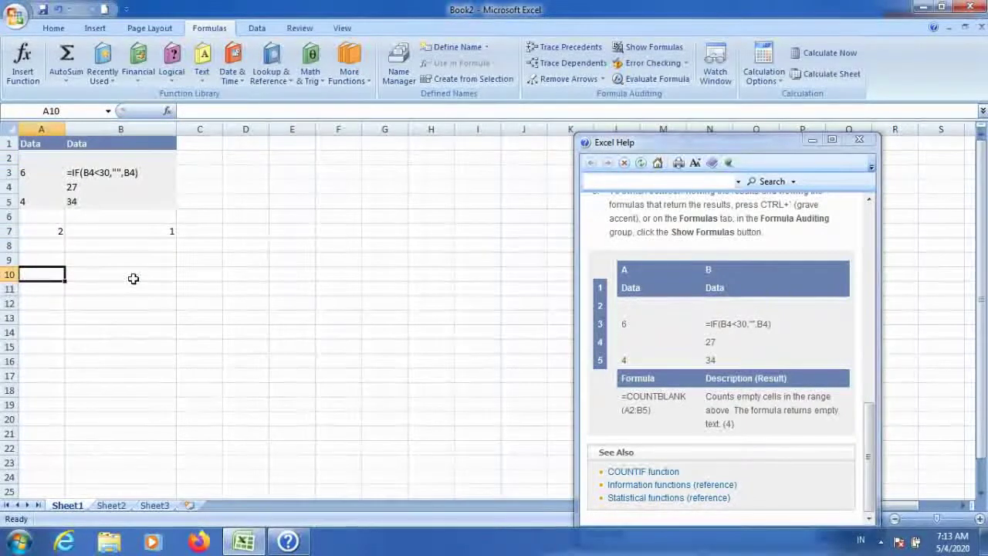
pyautogui.press('Down')
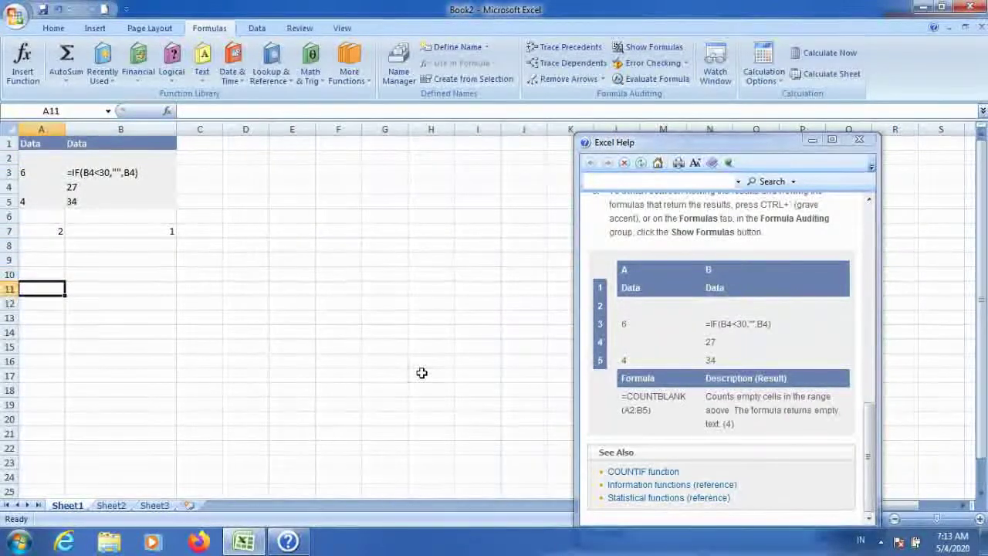
pyautogui.write('NO')
pyautogui.press('Tab')
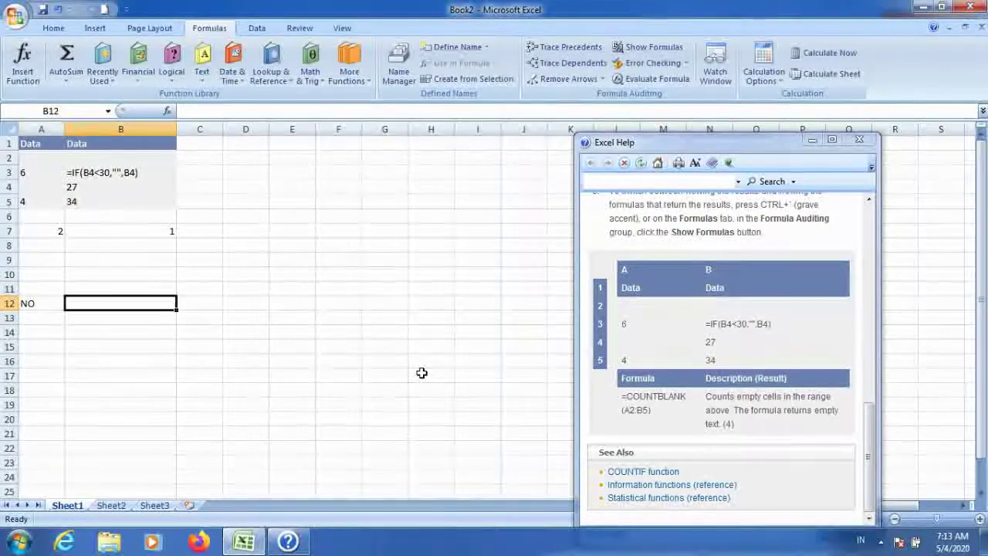
pyautogui.write('NAMA ')
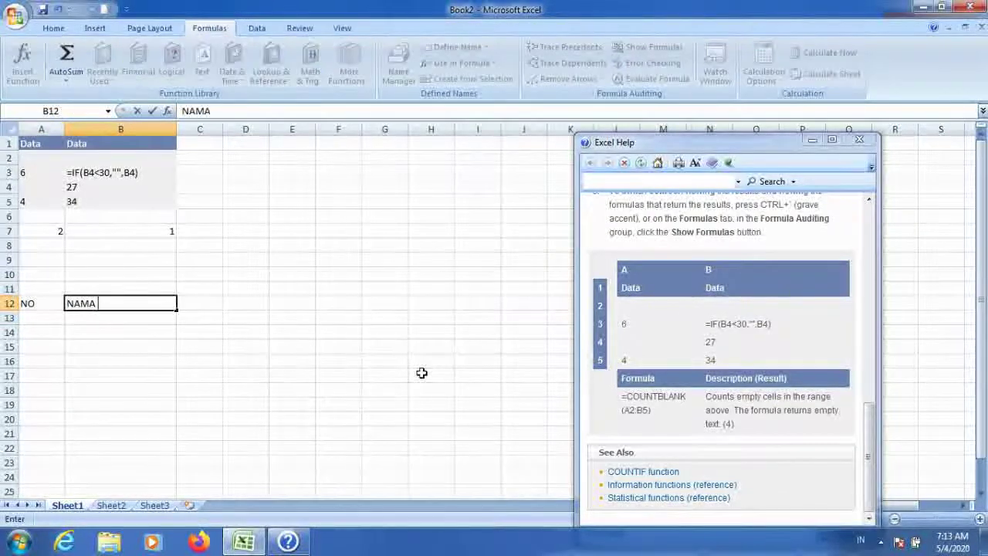
pyautogui.write('SISWA')
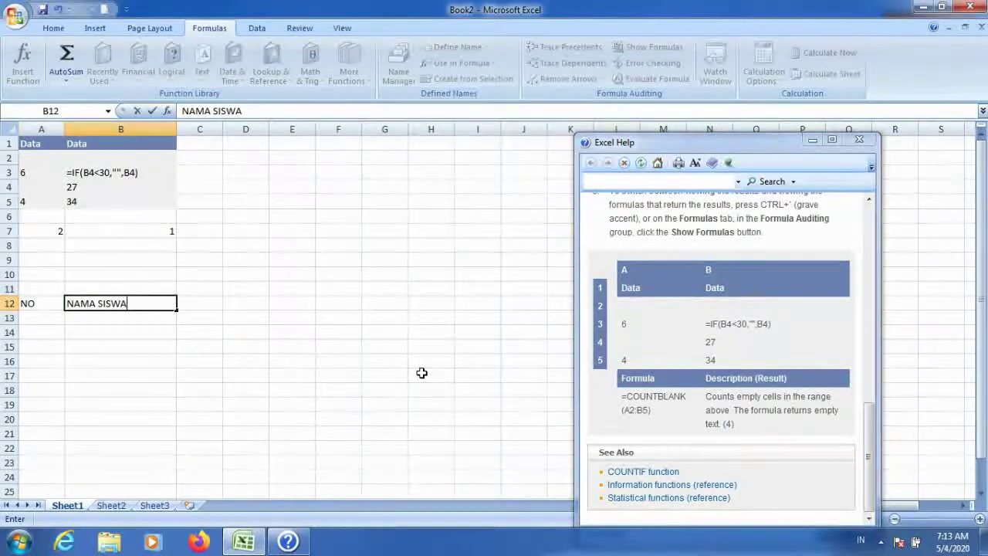
pyautogui.press('Tab')
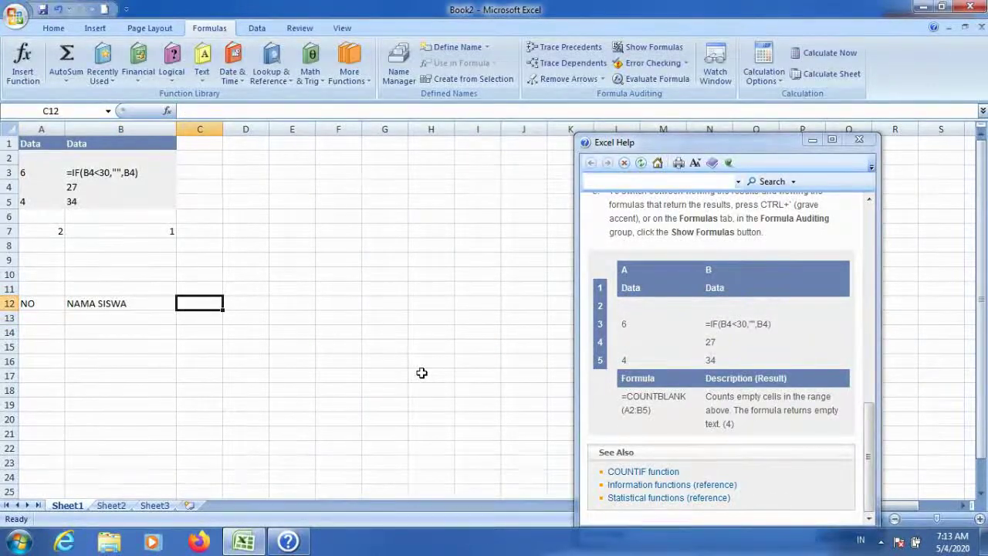
pyautogui.write('NILAI')
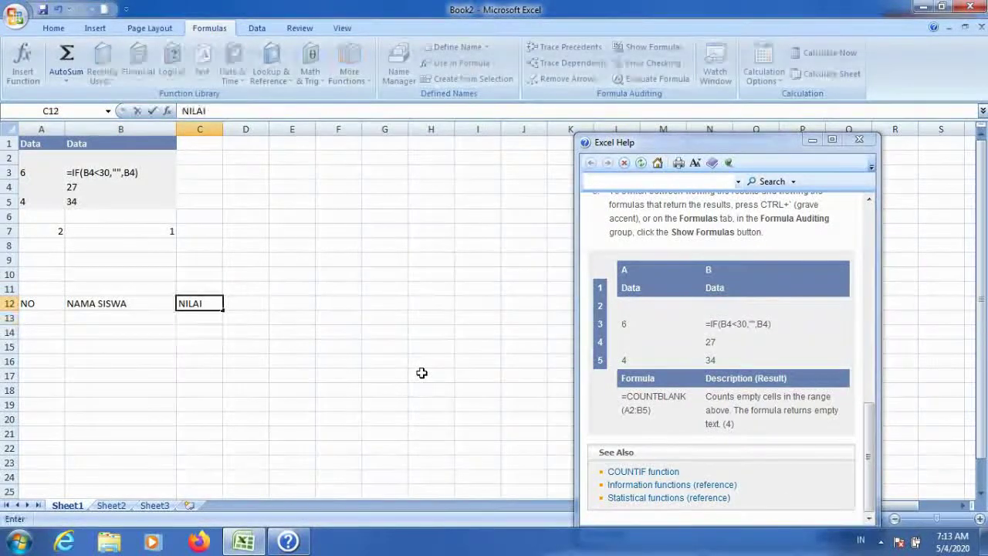
pyautogui.press('Return')
# - Give the three headers an orange fill and enter 1 in A13
pyautogui.press('Home')
pyautogui.press('Up')
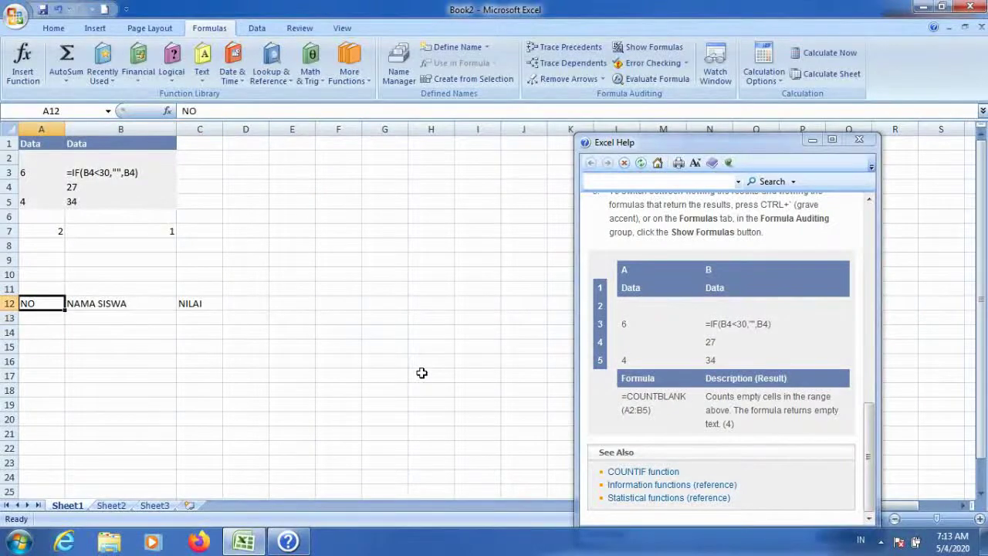
pyautogui.hotkey('shift', 'Right')
pyautogui.hotkey('shift', 'Right')
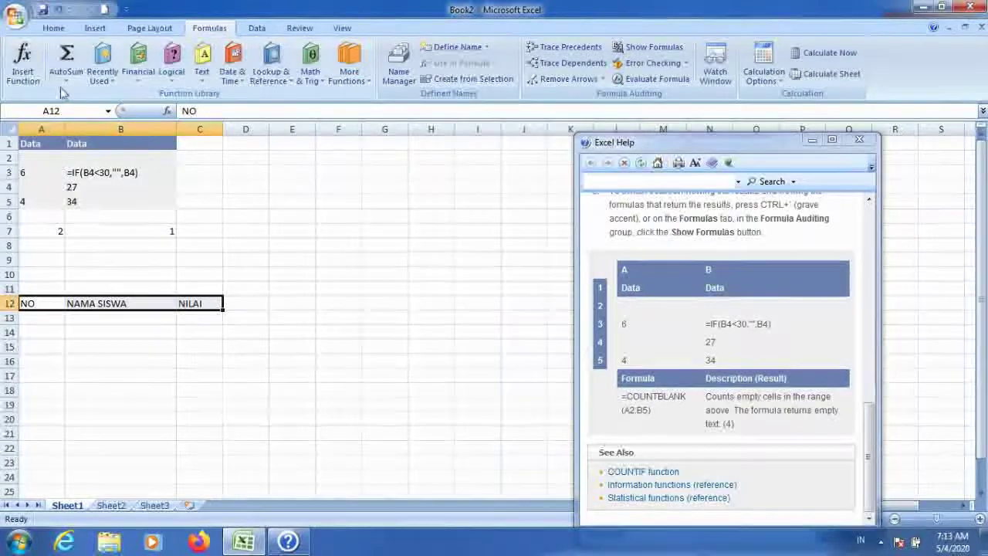
pyautogui.click(62, 29)
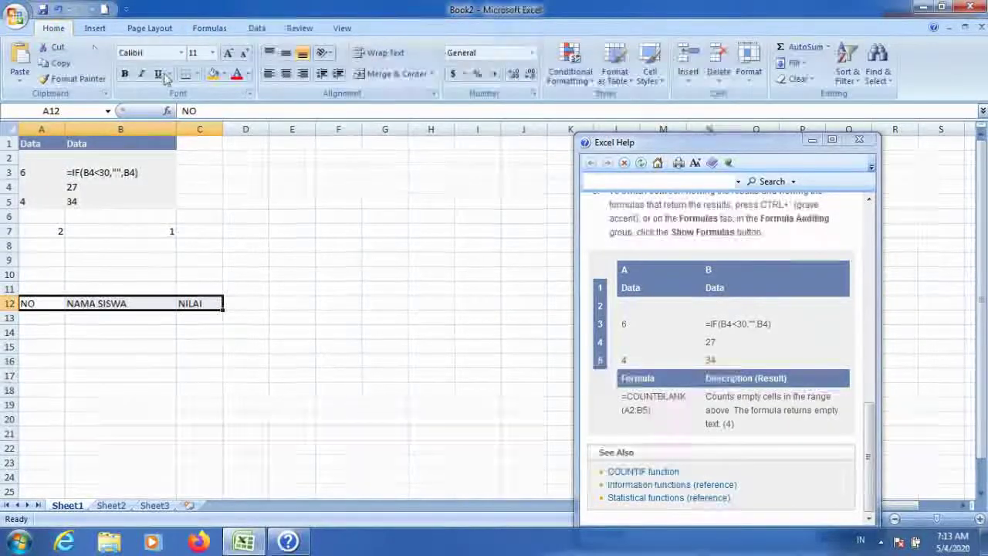
pyautogui.click(214, 74)
pyautogui.click(327, 287)
pyautogui.scroll(-2, 326, 287)
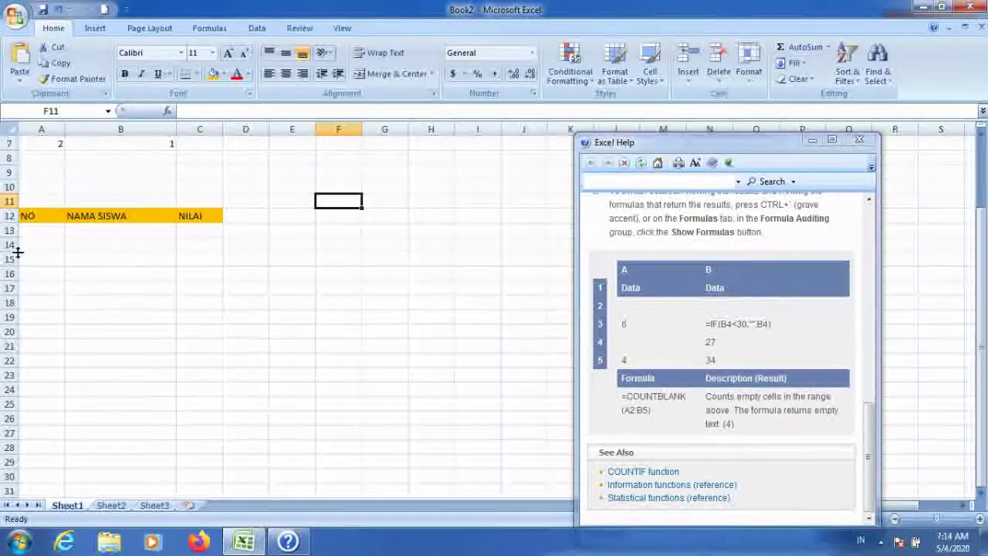
pyautogui.click(31, 230)
pyautogui.write('1')
pyautogui.press('Return')
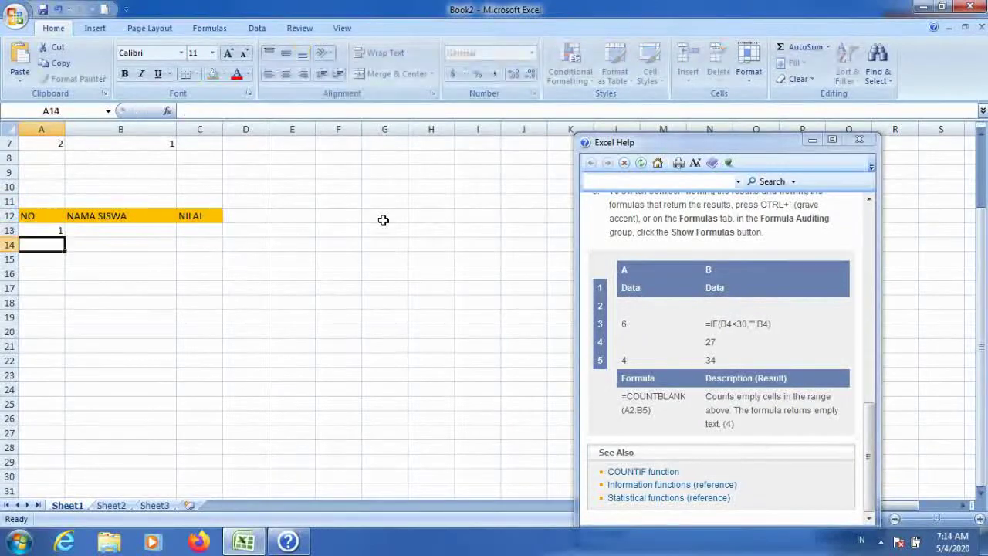
# - Fill the NO column from 1 to 13 with the fill handle
pyautogui.click(48, 231)
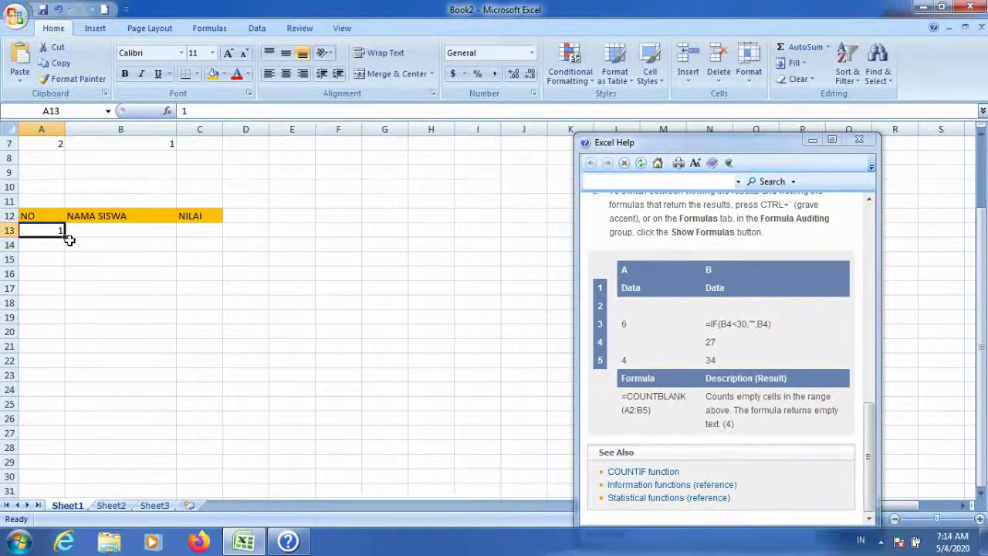
pyautogui.moveTo(66, 240); pyautogui.dragTo(62, 256)
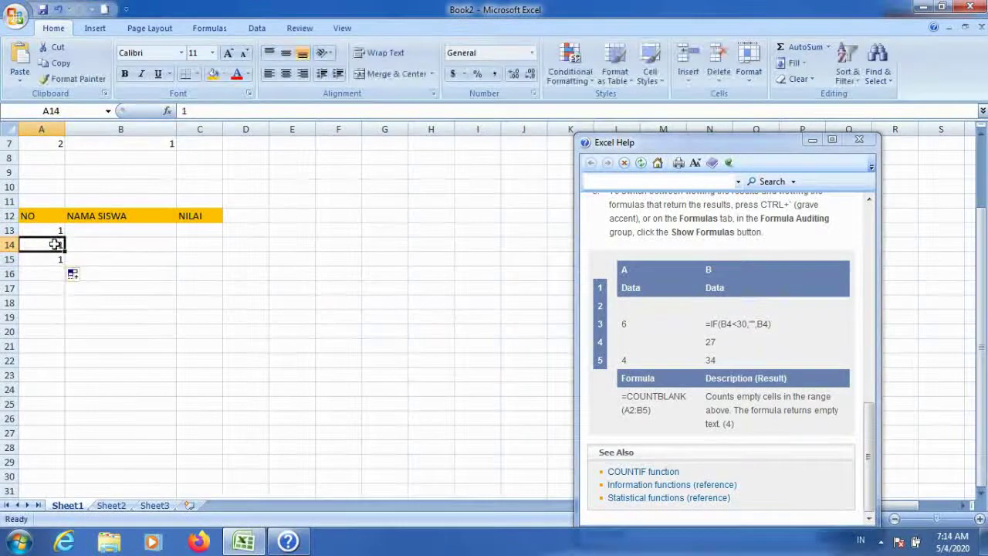
pyautogui.click(75, 293)
pyautogui.moveTo(49, 231)
pyautogui.mouseDown()
pyautogui.moveTo(58, 246)
pyautogui.moveTo(60, 411)
pyautogui.mouseUp()
pyautogui.click(125, 373)
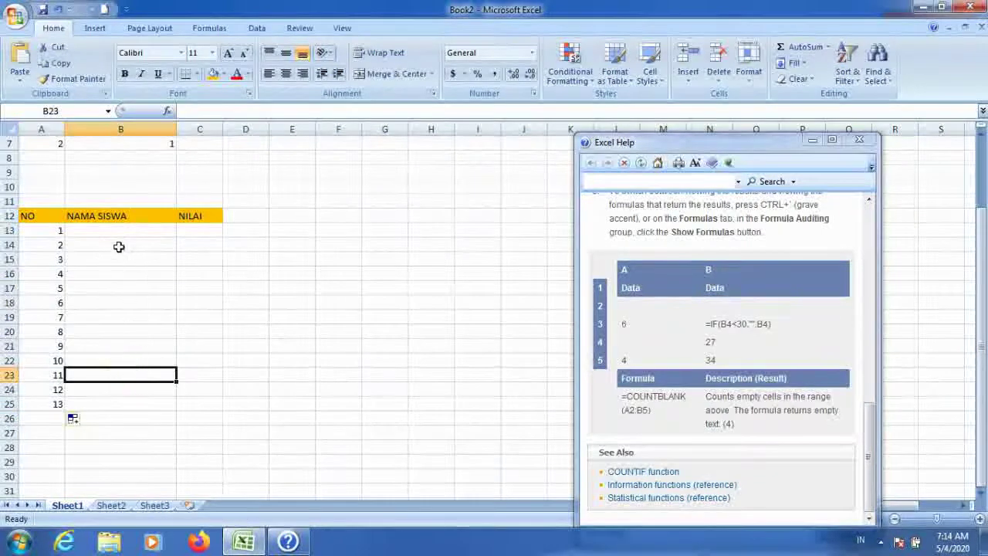
# - Extend the NO numbering on down to 19
pyautogui.click(61, 403)
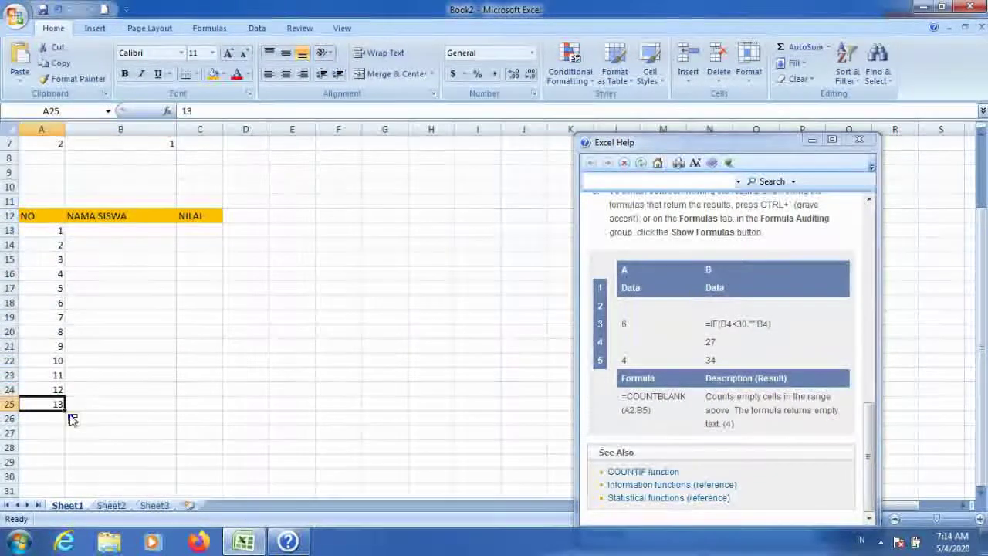
pyautogui.moveTo(59, 390); pyautogui.dragTo(65, 466)
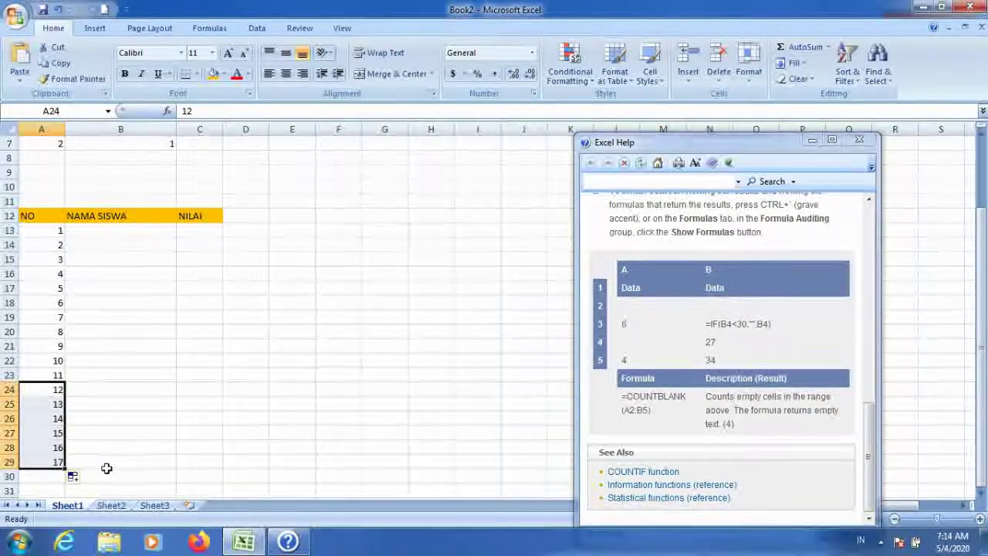
pyautogui.click(106, 461)
pyautogui.scroll(-2, 128, 413)
pyautogui.moveTo(44, 361); pyautogui.dragTo(67, 420)
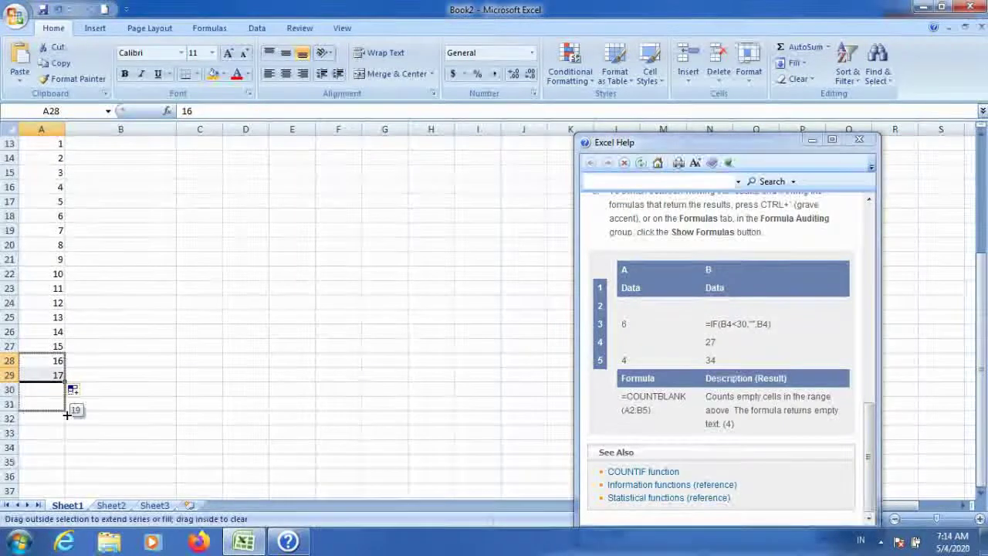
pyautogui.click(170, 373)
pyautogui.scroll(2, 139, 308)
pyautogui.click(91, 233)
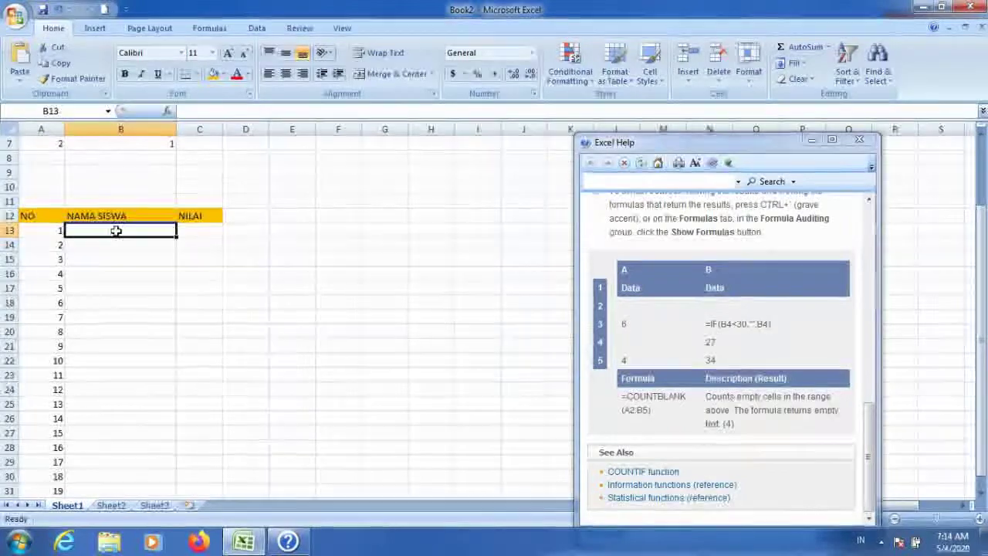
# - Enter student names C through K down NAMA SISWA starting at B13
pyautogui.write('A')
pyautogui.press('Return')
pyautogui.write('B')
pyautogui.click(116, 231)
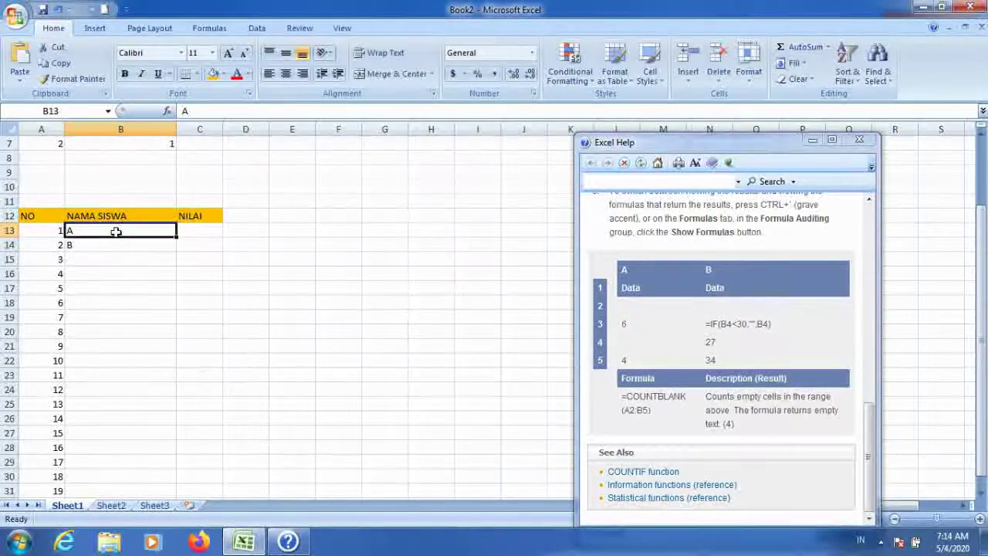
pyautogui.write('C')
pyautogui.press('Return')
pyautogui.write('D')
pyautogui.press('Return')
pyautogui.write('E')
pyautogui.press('Return')
pyautogui.write('F G H I ')
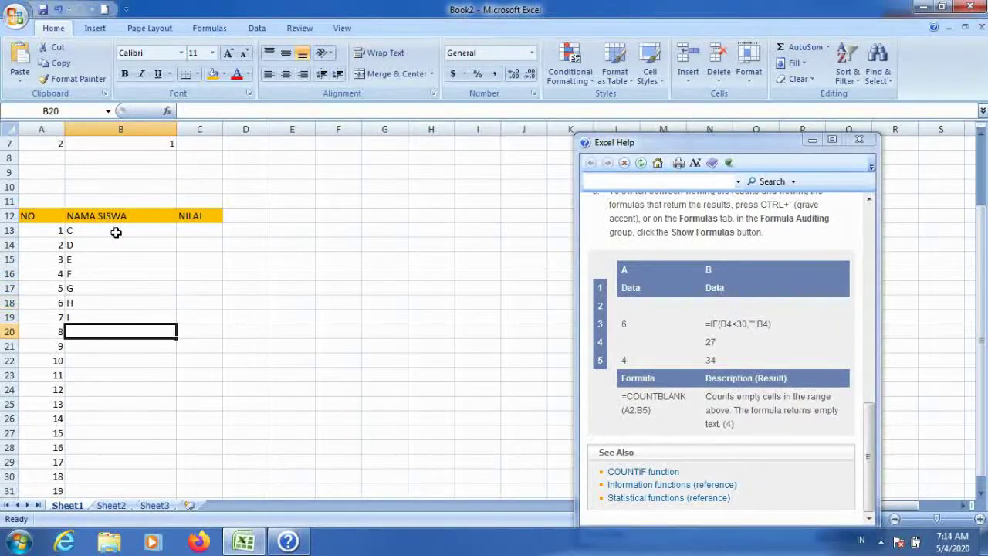
pyautogui.write('J K')
pyautogui.press('Return')
# - Continue the names L through V down to B32
pyautogui.write('L')
pyautogui.press('Return')
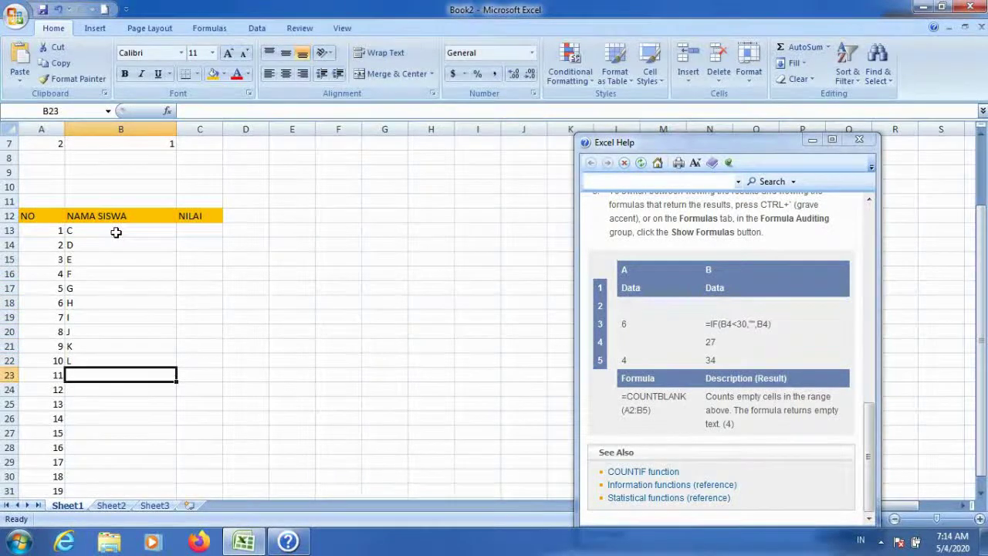
pyautogui.write('M')
pyautogui.press('Return')
pyautogui.write('N')
pyautogui.press('Return')
pyautogui.write('O')
pyautogui.press('Return')
pyautogui.write('P')
pyautogui.press('Return')
pyautogui.write('Q R S T')
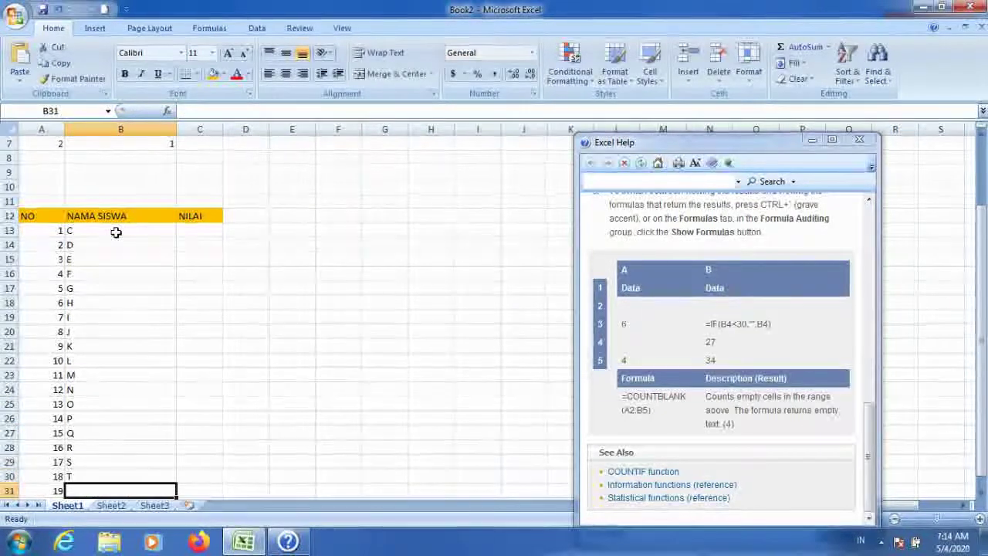
pyautogui.write('U')
pyautogui.press('Return')
pyautogui.write('V')
pyautogui.press('Return')
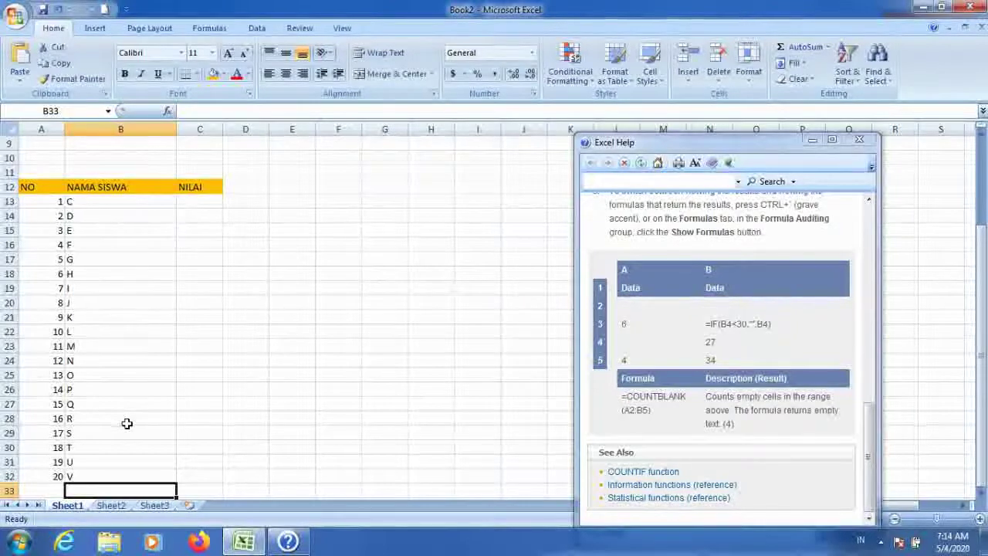
pyautogui.scroll(-1, 131, 424)
pyautogui.moveTo(39, 446); pyautogui.dragTo(196, 446)
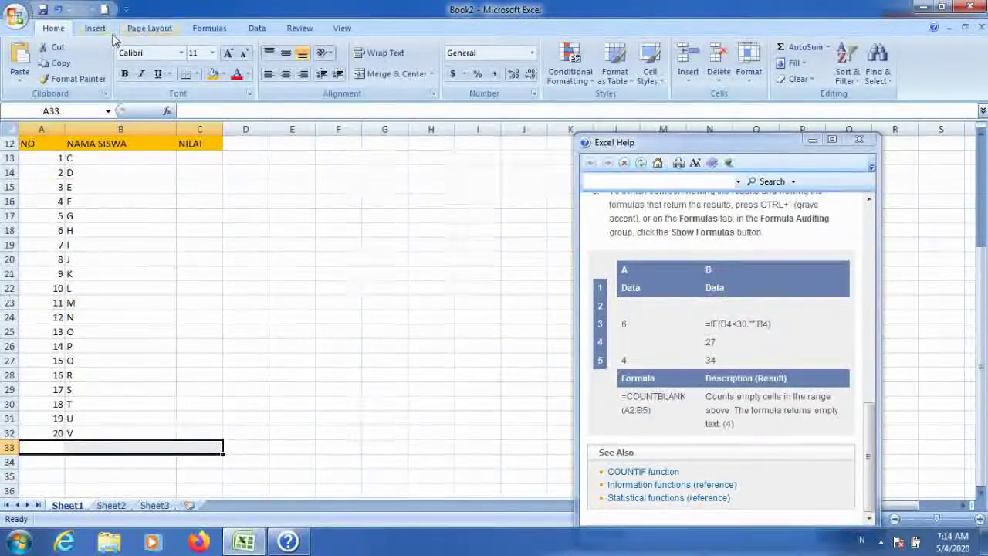
# - Fill row 33 below the table with grey
pyautogui.click(222, 74)
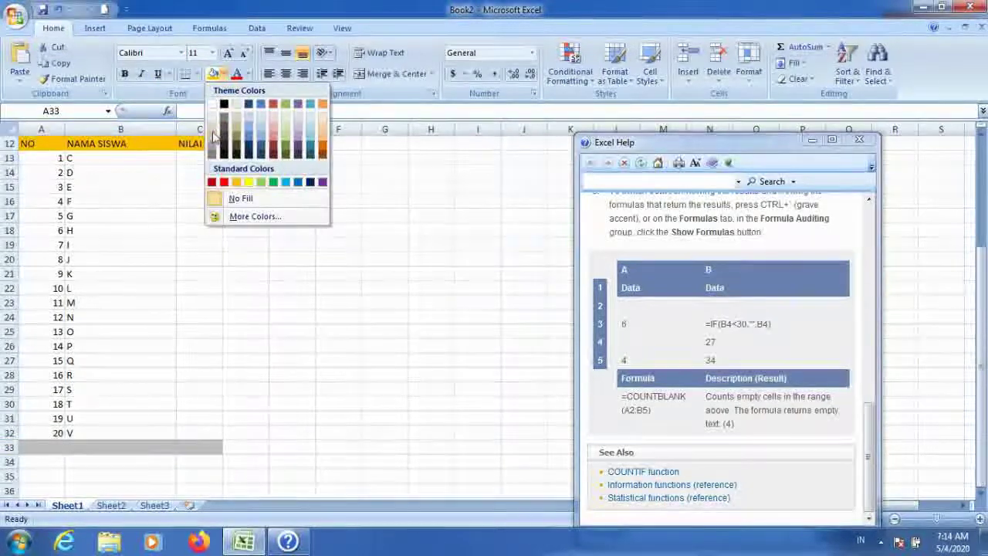
pyautogui.click(213, 122)
pyautogui.click(384, 447)
pyautogui.scroll(3, 316, 336)
pyautogui.scroll(-2, 309, 332)
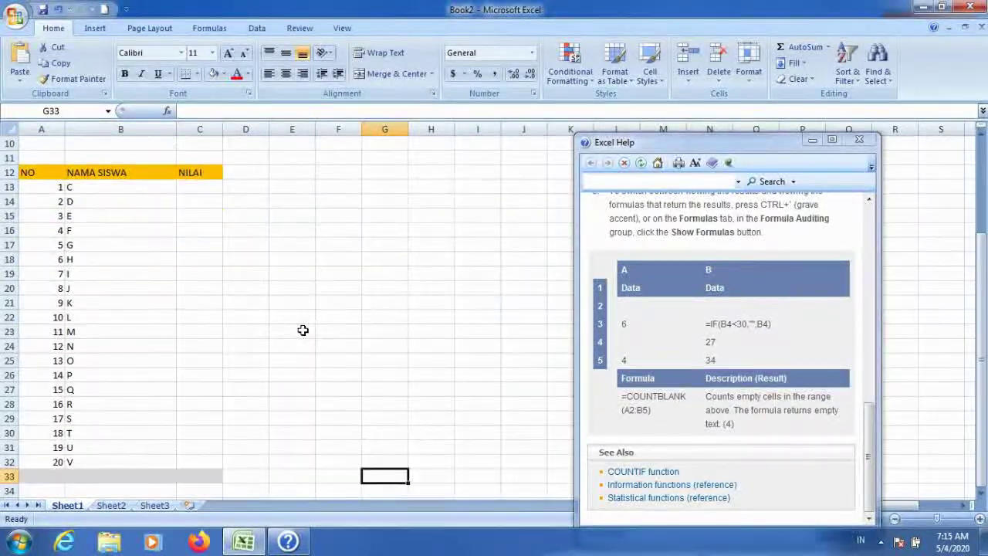
pyautogui.click(84, 474)
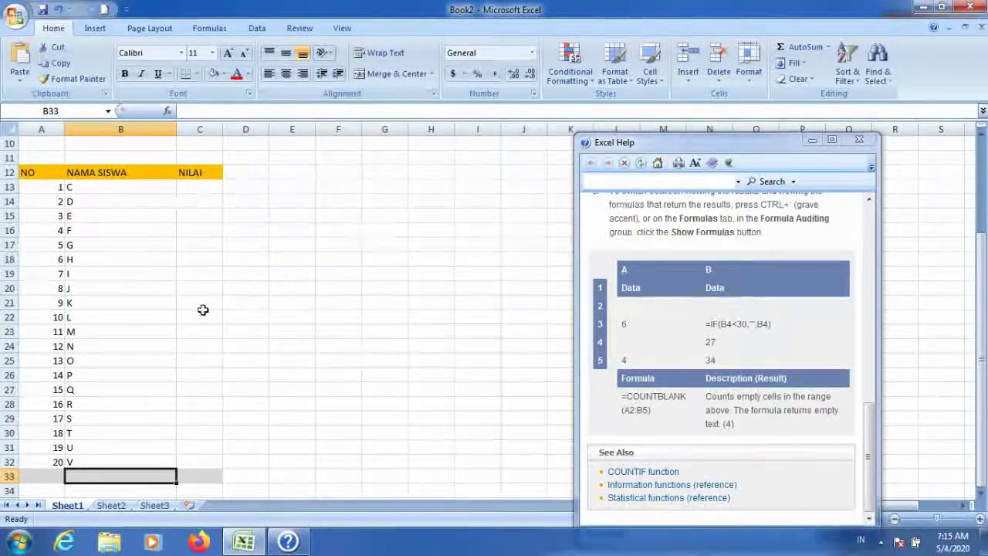
# - Enter NILAI scores 6, 7 and 8 starting in C13
pyautogui.click(197, 186)
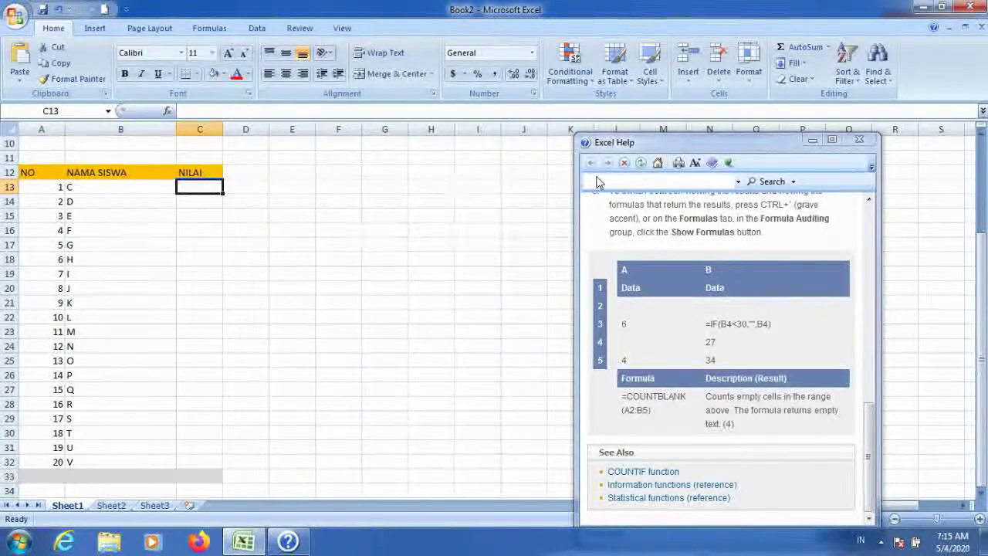
pyautogui.write('6')
pyautogui.press('Return')
pyautogui.write('7')
pyautogui.press('Return')
pyautogui.write('8')
pyautogui.press('Return')
# - Enter the remaining NILAI scores 9, 4, 6, 7, 8, 6, 54 and 9 down the column
pyautogui.write('9')
pyautogui.press('Return')
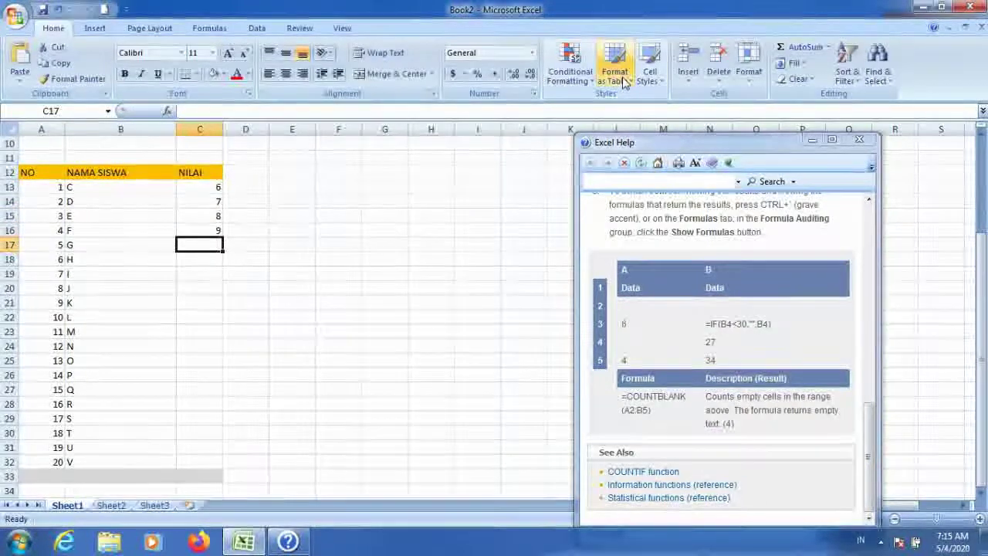
pyautogui.write('4')
pyautogui.press('Return')
pyautogui.write('6')
pyautogui.press('Return')
pyautogui.write('7')
pyautogui.press('Return')
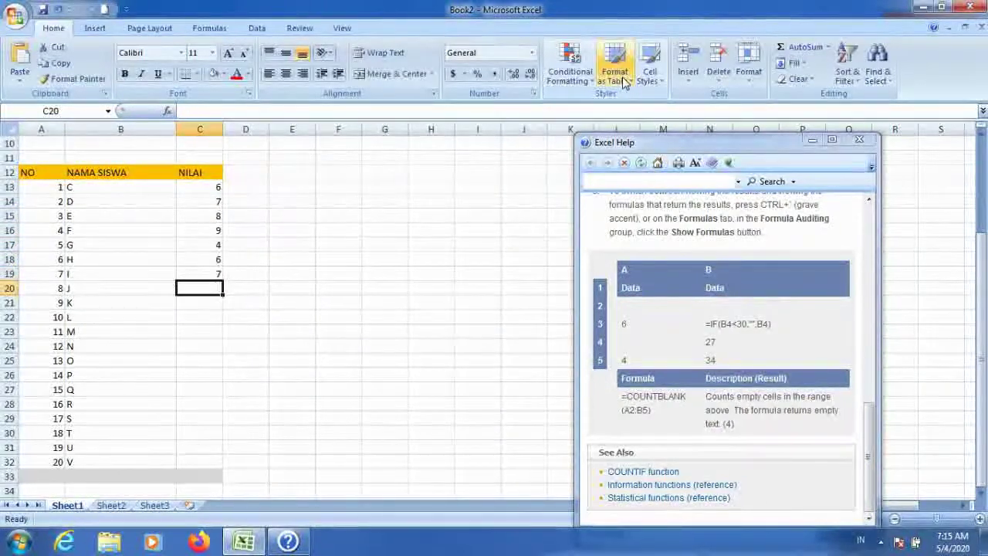
pyautogui.write('8')
pyautogui.press('Return')
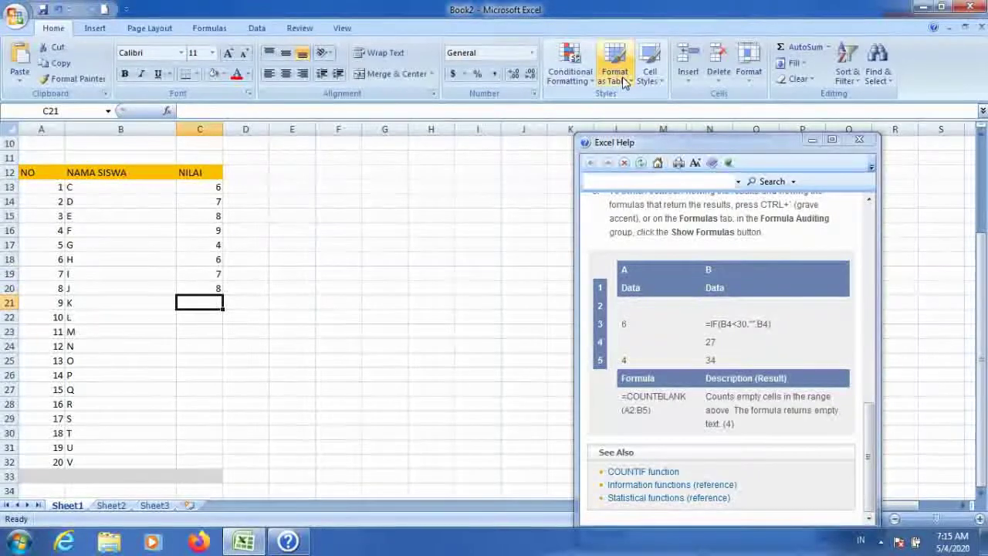
pyautogui.write('6')
pyautogui.press('Return')
pyautogui.write('54')
pyautogui.press('Return')
pyautogui.write('9')
pyautogui.press('Return')
# - Correct student L's mistyped score from 54 to 5
pyautogui.press('Up')
pyautogui.press('Up')
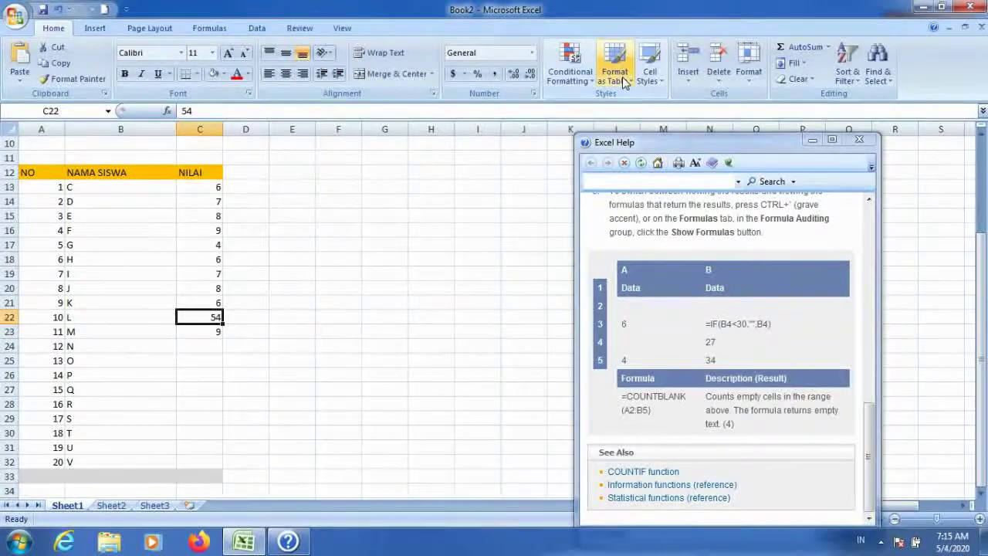
pyautogui.write('5')
pyautogui.press('Return')
pyautogui.press('Return')
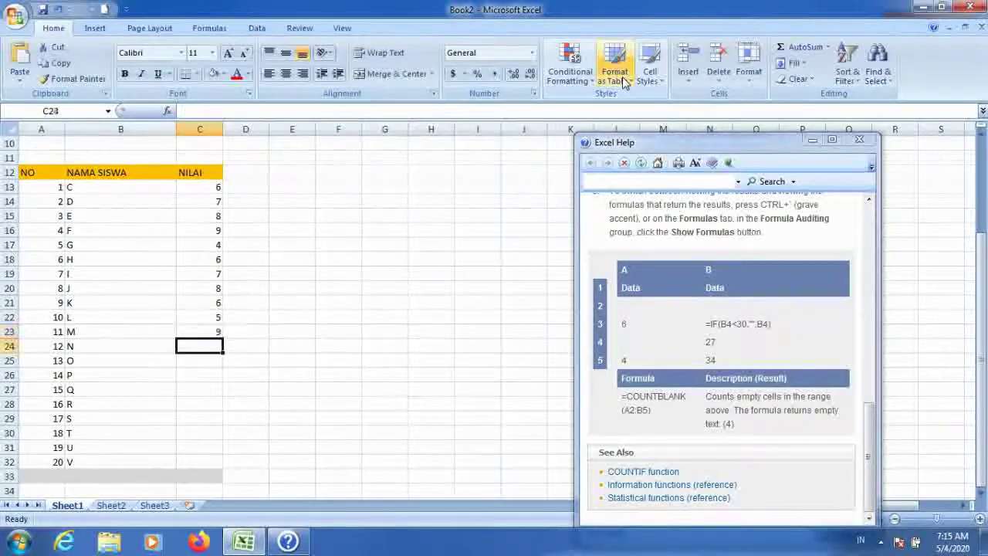
pyautogui.press('Return')
# - Copy the first nine scores C13:C21 into C24:C32 for students N through V
pyautogui.press('Up')
pyautogui.press('Up')
pyautogui.press('Up')
pyautogui.press('Up')
pyautogui.press('Up')
pyautogui.press('Up')
pyautogui.hotkey('shift', 'Down')
pyautogui.hotkey('shift', 'Down')
pyautogui.hotkey('shift', 'Down')
pyautogui.hotkey('shift', 'Down')
pyautogui.hotkey('shift', 'Down')
pyautogui.hotkey('shift', 'Down')
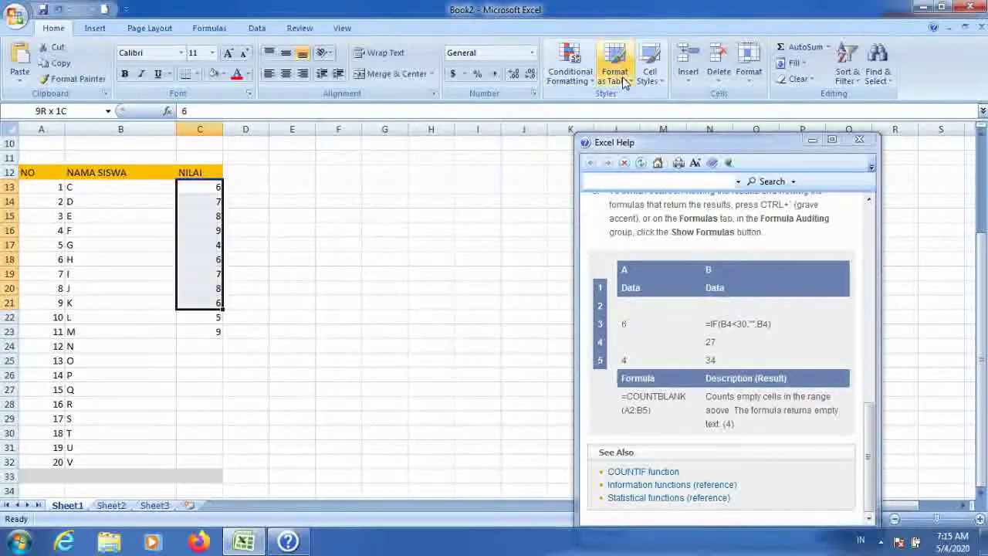
pyautogui.hotkey('ctrl', 'c')
pyautogui.press('Down')
pyautogui.press('Down')
pyautogui.press('Down')
pyautogui.press('Down')
pyautogui.press('Down')
pyautogui.hotkey('ctrl', 'v')
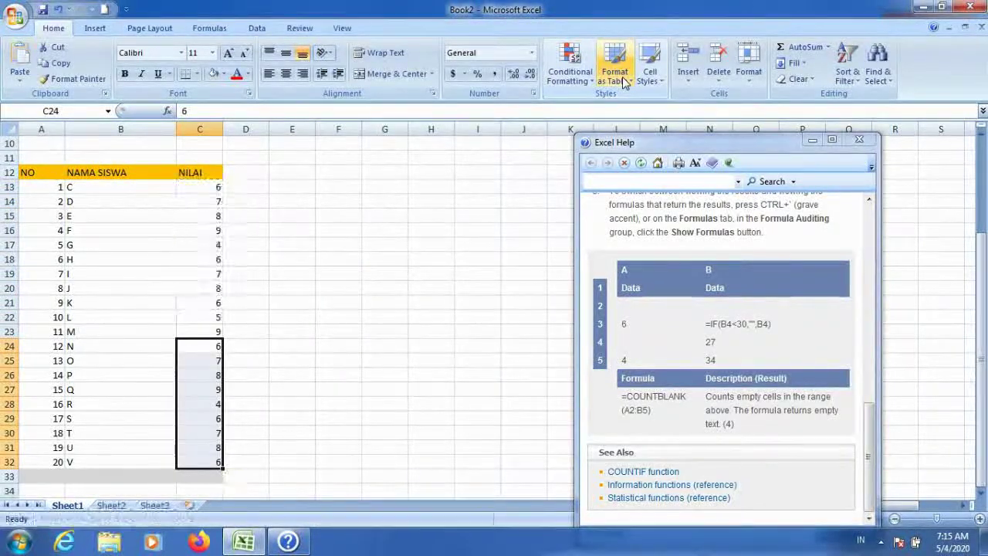
pyautogui.press('Escape')
pyautogui.press('Up')
pyautogui.press('Up')
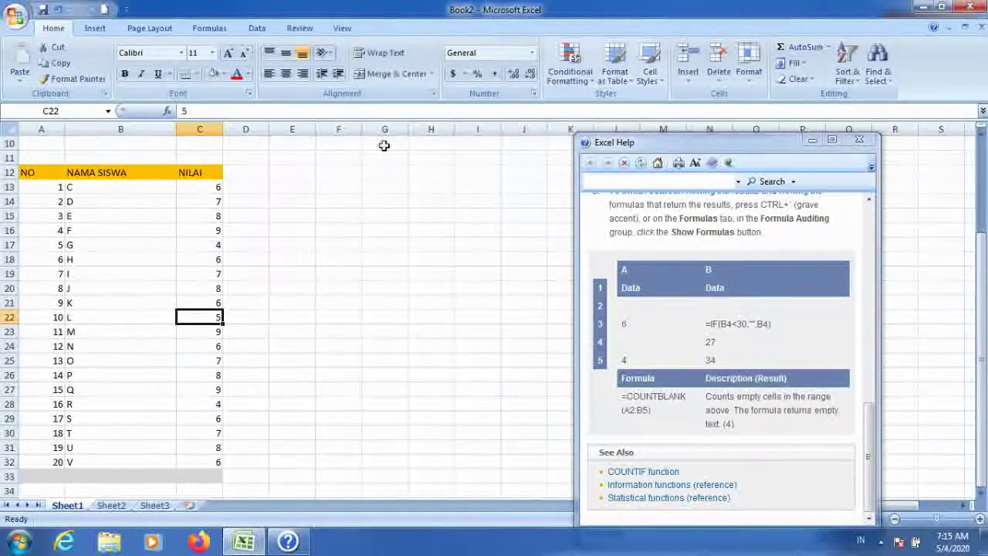
# - Enter =COUNTBLANK(C13:C32) in C33, which returns 0 empty scores
pyautogui.click(199, 475)
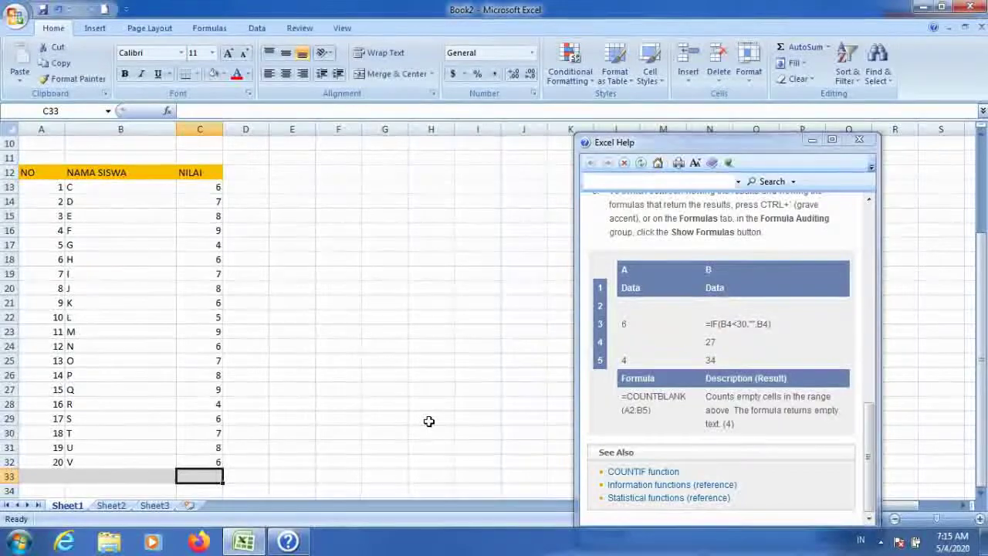
pyautogui.write('=COUN')
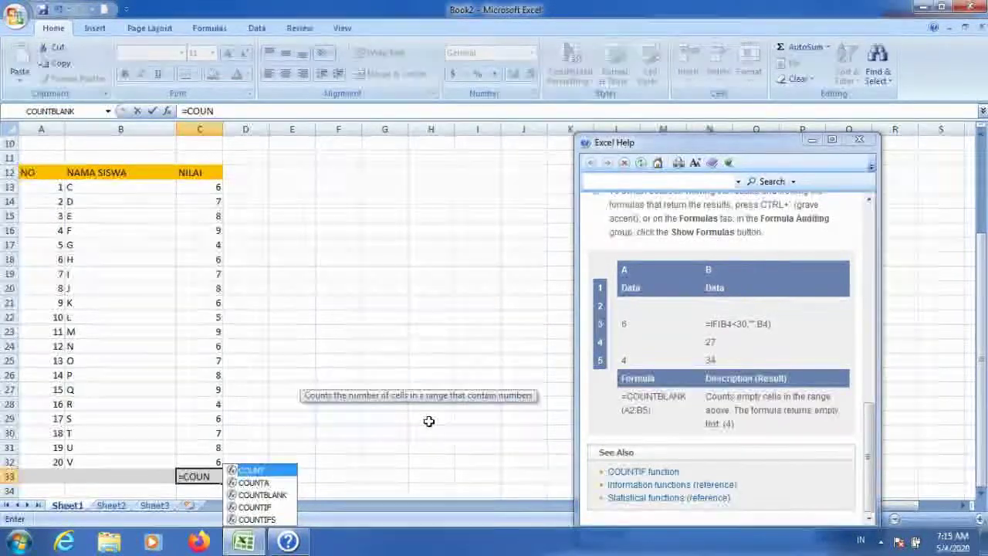
pyautogui.press('Down')
pyautogui.press('Down')
pyautogui.press('Tab')
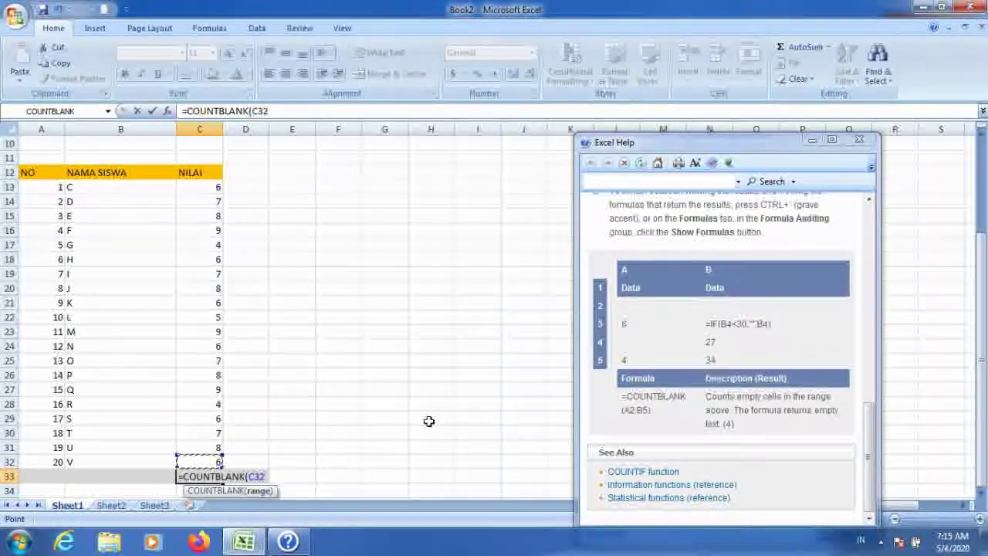
pyautogui.hotkey('shift', 'Up')
pyautogui.hotkey('shift', 'Up')
pyautogui.hotkey('shift', 'Up')
pyautogui.hotkey('shift', 'Up')
pyautogui.hotkey('shift', 'Up')
pyautogui.hotkey('shift', 'Up')
pyautogui.hotkey('shift', 'Up')
pyautogui.press('Return')
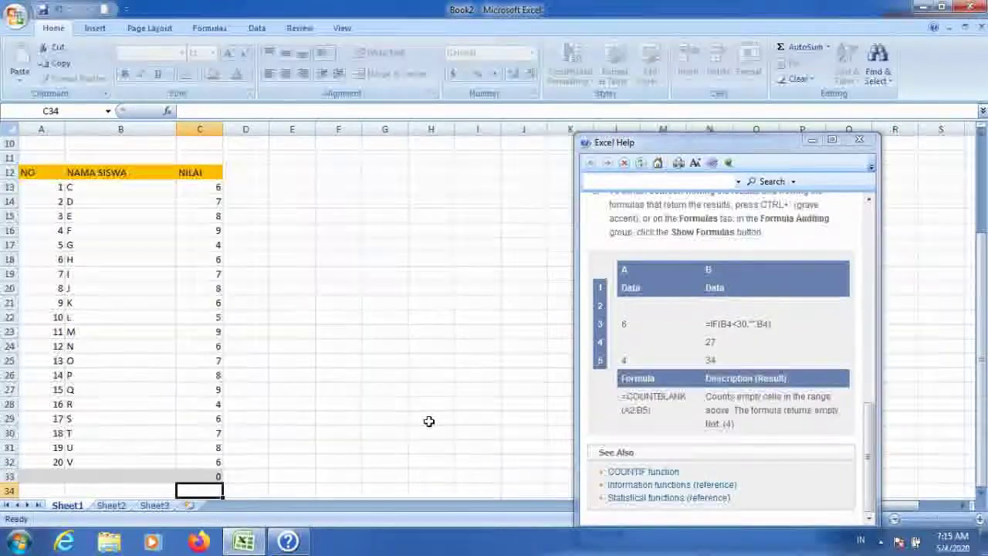
pyautogui.scroll(-2, 411, 306)
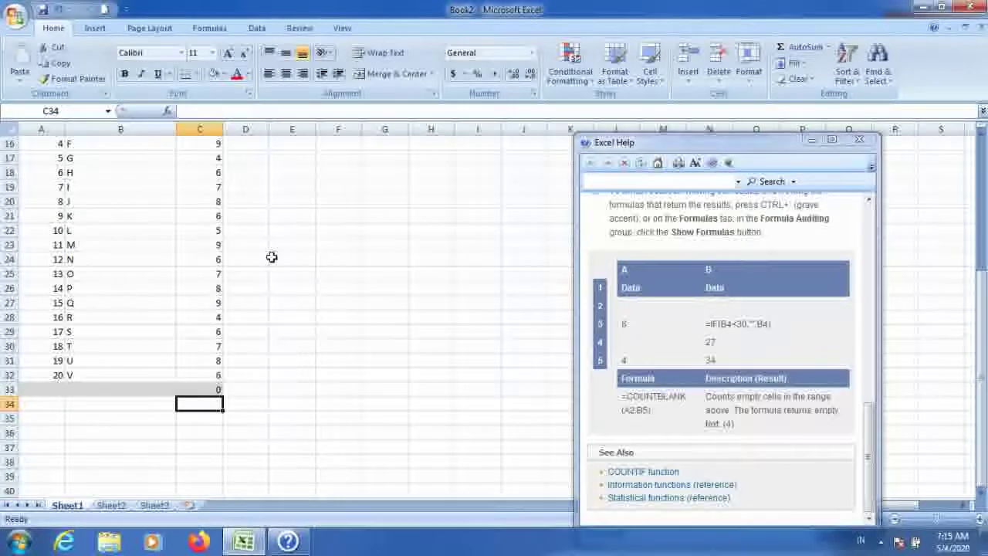
pyautogui.click(134, 392)
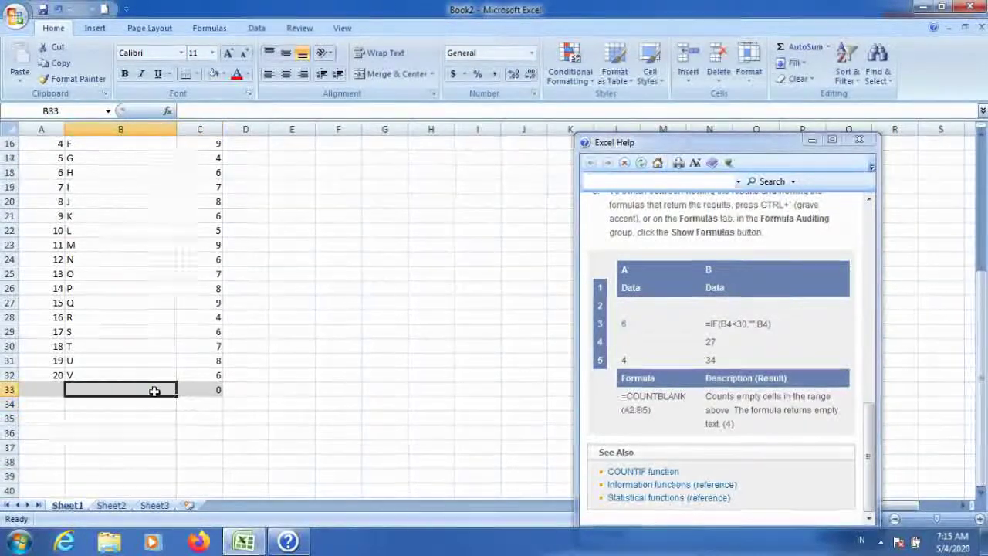
# - Type the label COUNTBLANK in B33, fixing the misspelled 'COUNTBALN'
pyautogui.scroll(2, 158, 391)
pyautogui.write('COUNTBALN')
pyautogui.press('Return')
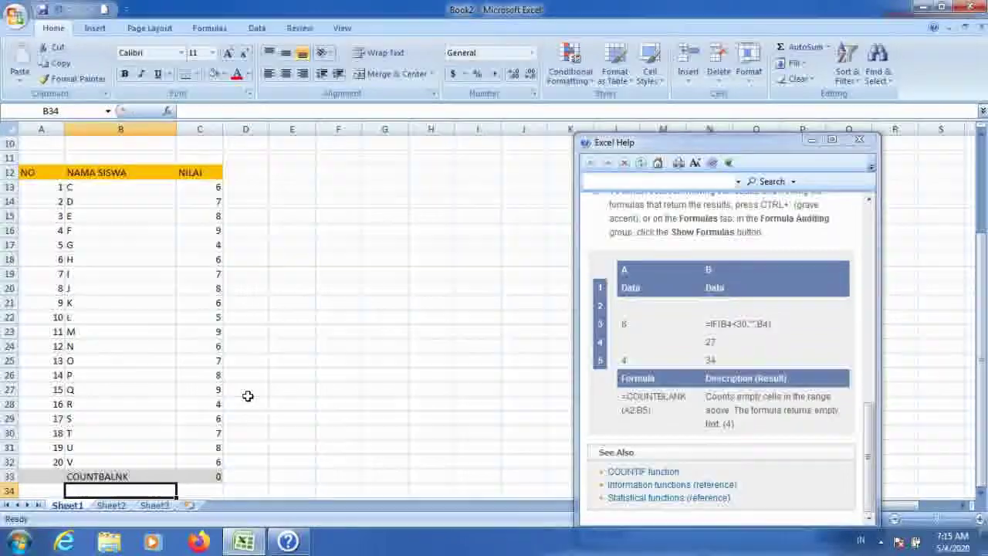
pyautogui.click(124, 474)
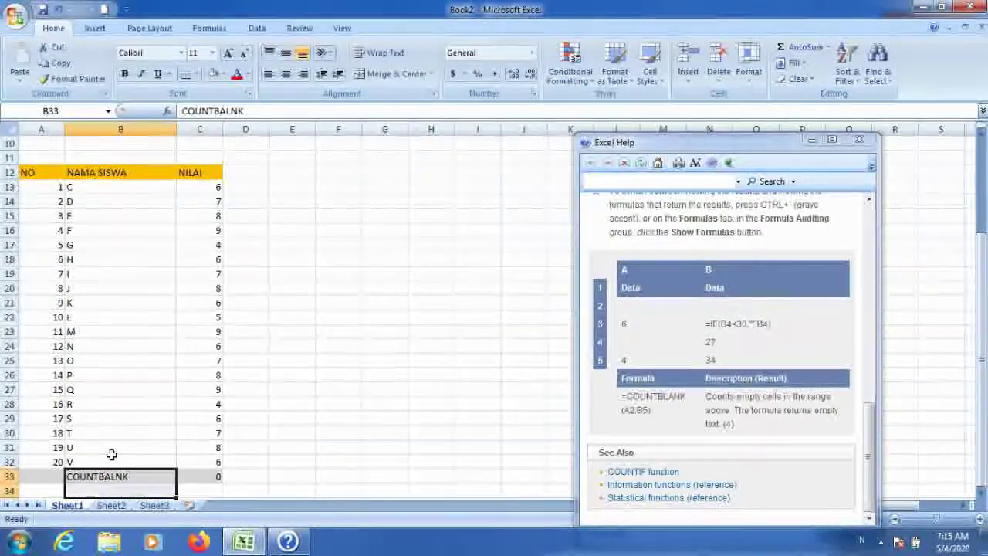
pyautogui.click(223, 112)
pyautogui.press('BackSpace')
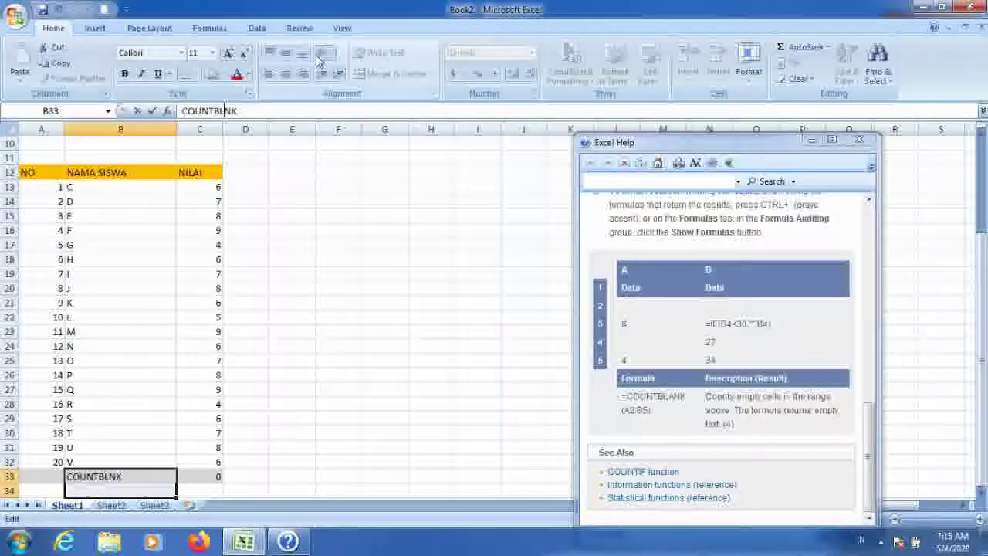
pyautogui.write('A')
pyautogui.press('Return')
# - Check the COUNTBLANK formula in C33
pyautogui.press('Up')
pyautogui.press('Right')
pyautogui.press('Right')
pyautogui.press('Left')
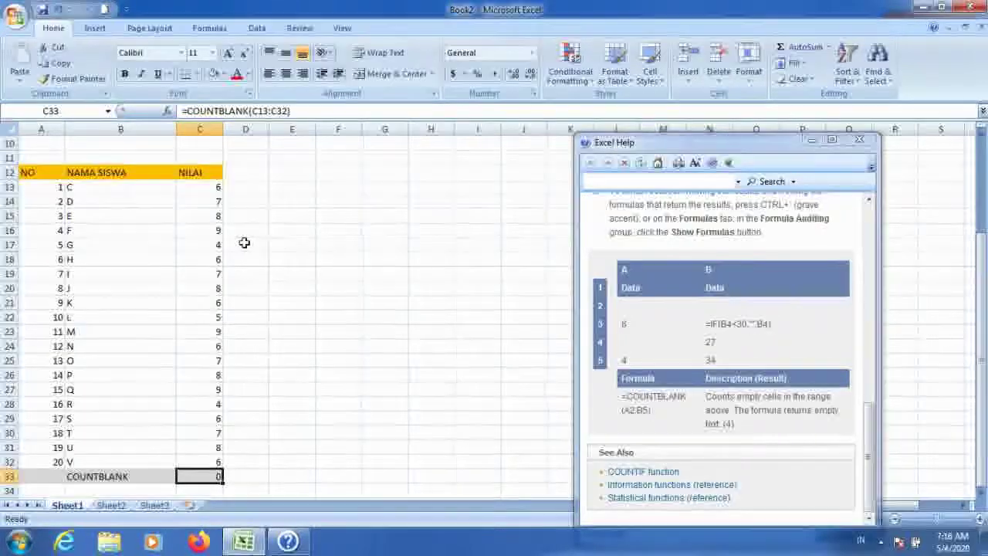
pyautogui.click(217, 221)
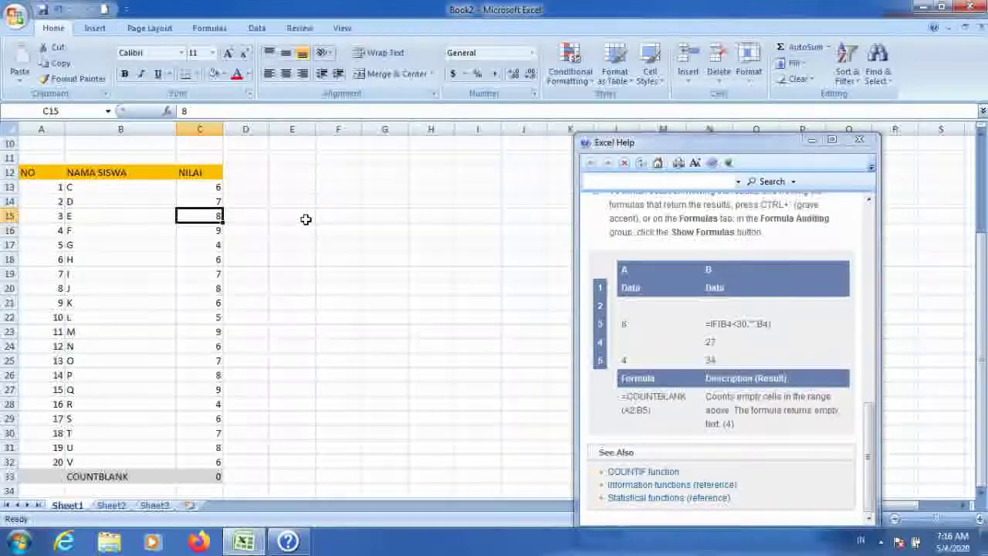
# - Clear the scores of students G, L and R, raising the COUNTBLANK result to 3
pyautogui.press('Down')
pyautogui.press('Delete')
pyautogui.press('Down')
pyautogui.press('Down')
pyautogui.press('Down')
pyautogui.press('Down')
pyautogui.press('Down')
pyautogui.press('Down')
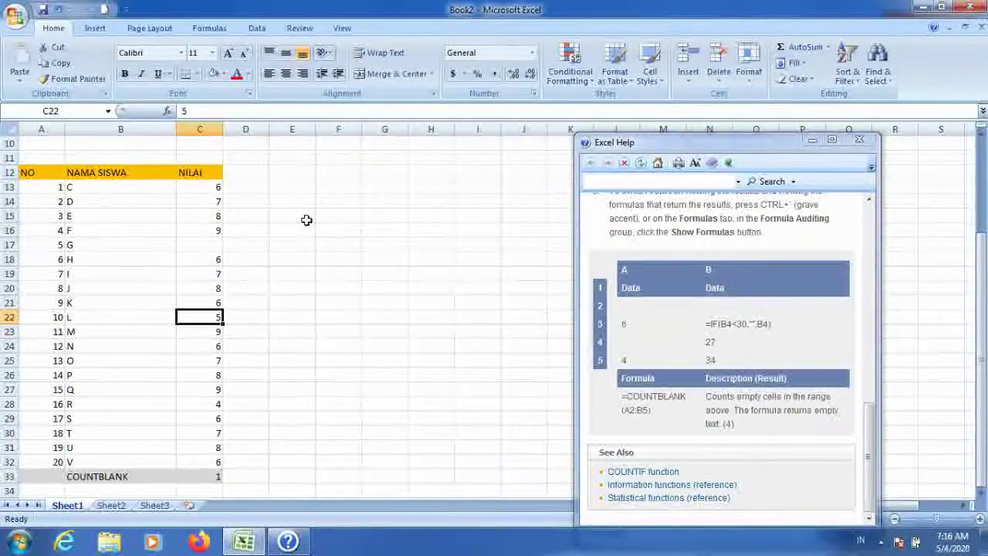
pyautogui.press('Delete')
pyautogui.press('Down')
pyautogui.press('Down')
pyautogui.press('Down')
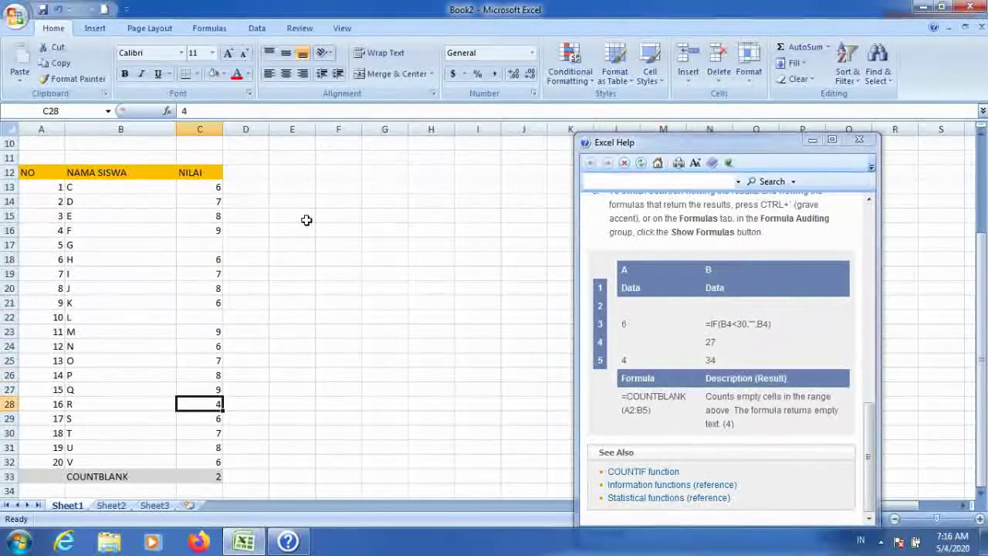
pyautogui.press('Down')
pyautogui.press('Up')
pyautogui.press('Up')
pyautogui.press('Up')
pyautogui.press('Down')
pyautogui.press('Down')
pyautogui.press('Down')
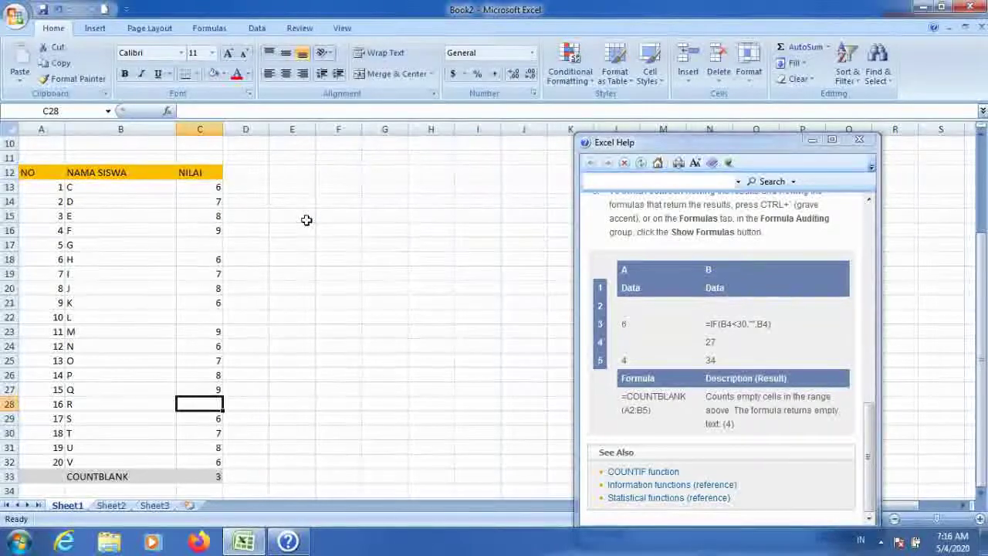
pyautogui.click(216, 244)
pyautogui.click(214, 318)
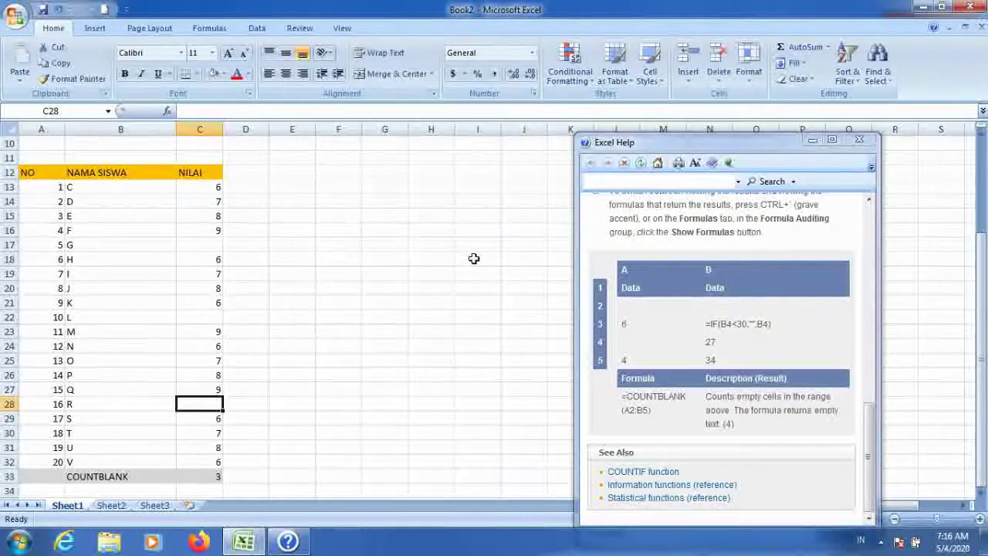
pyautogui.click(199, 247)
pyautogui.click(195, 317)
pyautogui.click(203, 389)
pyautogui.click(202, 401)
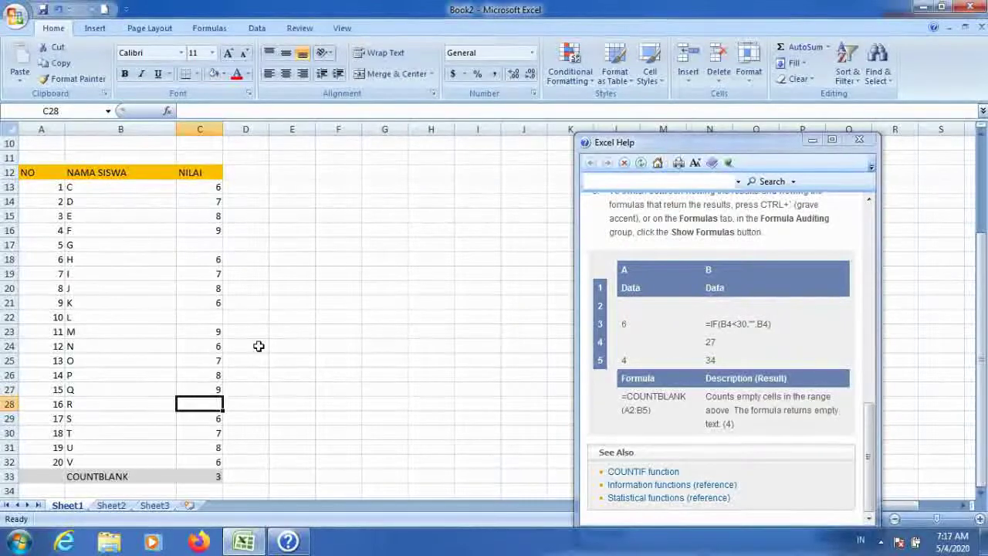
pyautogui.click(198, 317)
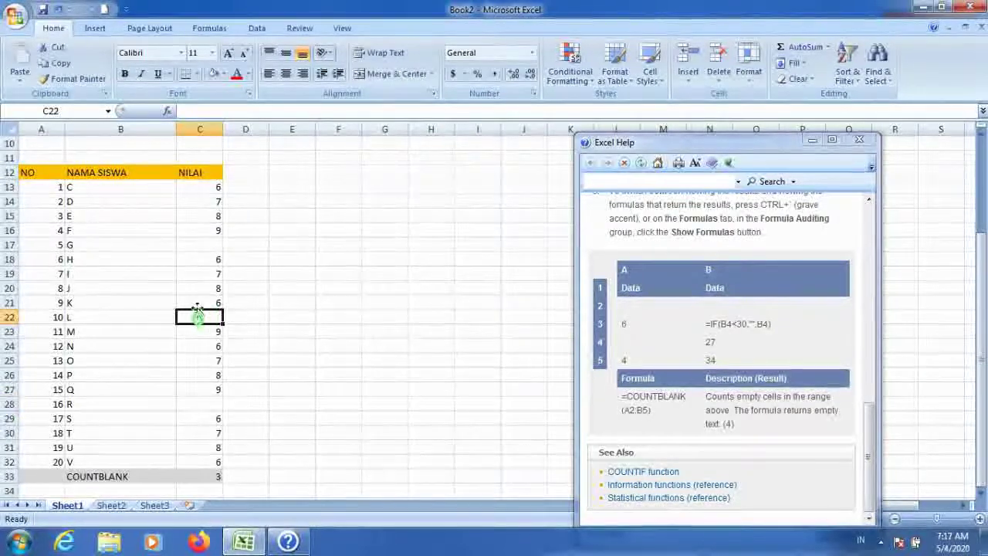
pyautogui.click(194, 245)
pyautogui.click(217, 312)
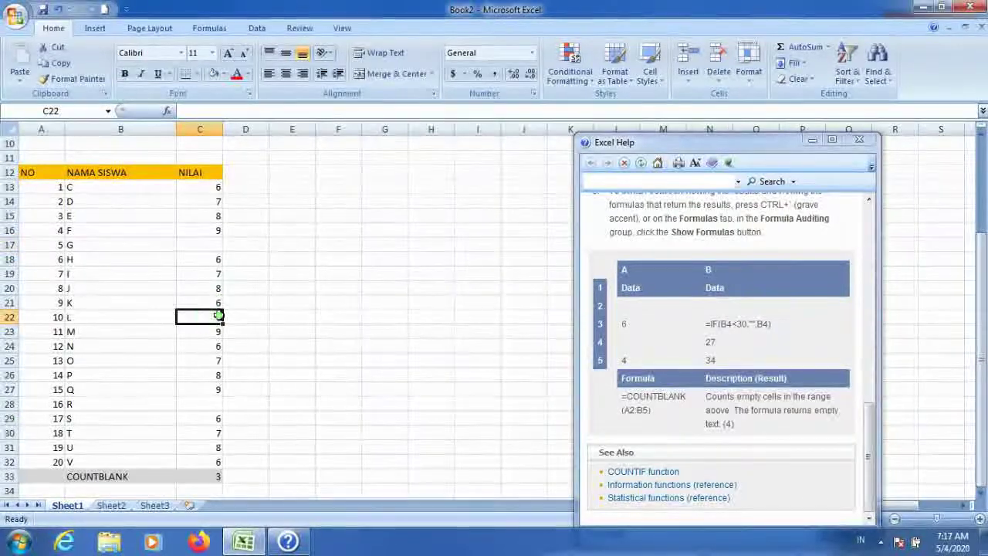
pyautogui.click(199, 245)
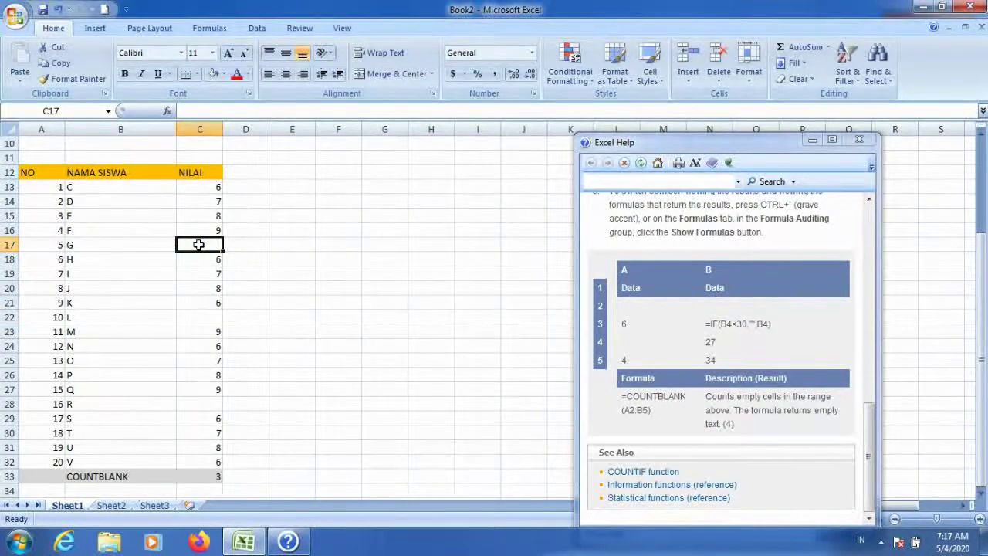
pyautogui.click(203, 317)
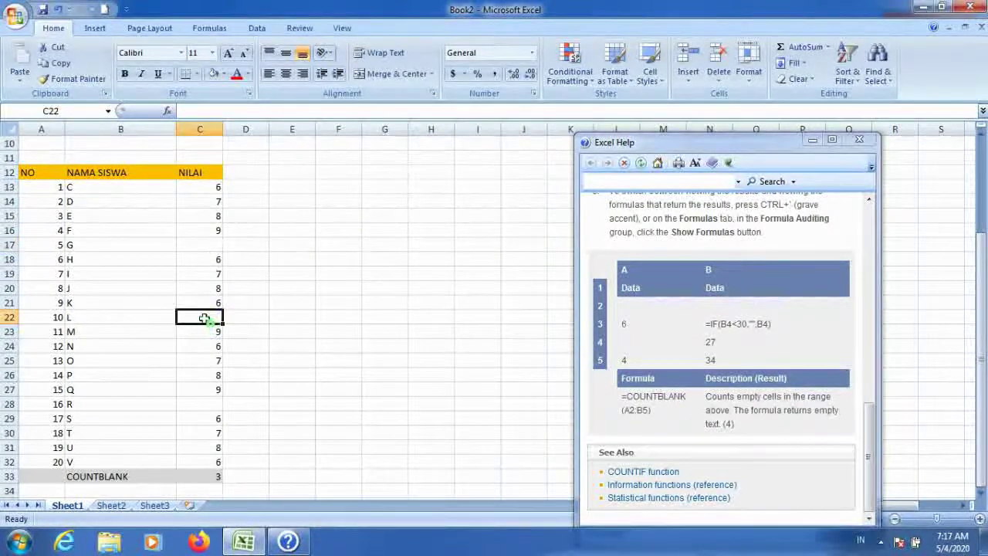
pyautogui.click(201, 245)
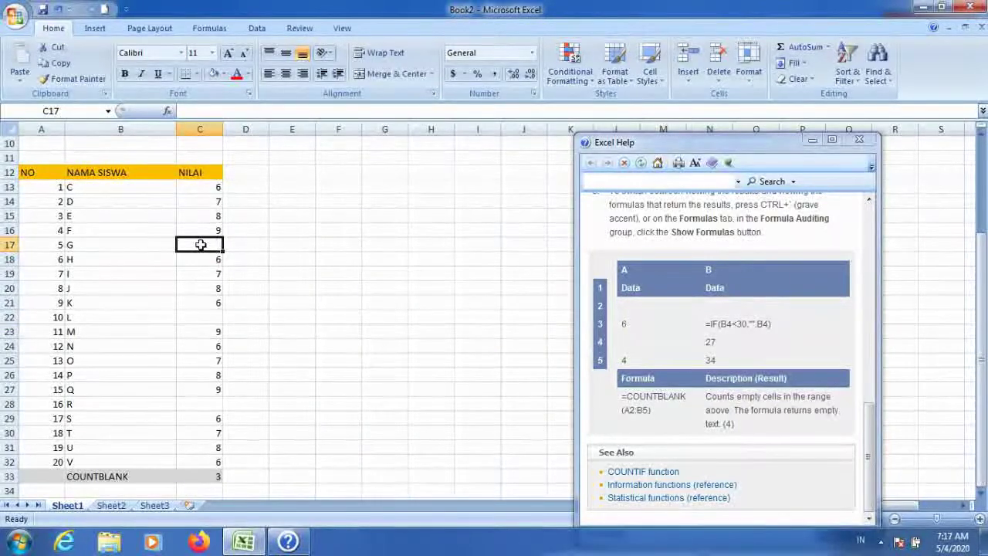
pyautogui.click(203, 316)
pyautogui.click(210, 403)
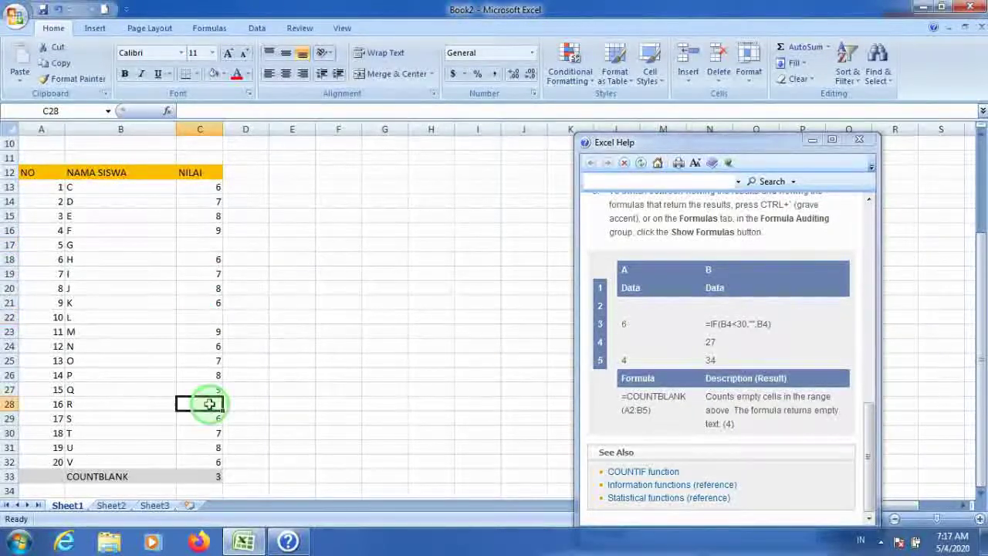
pyautogui.click(203, 317)
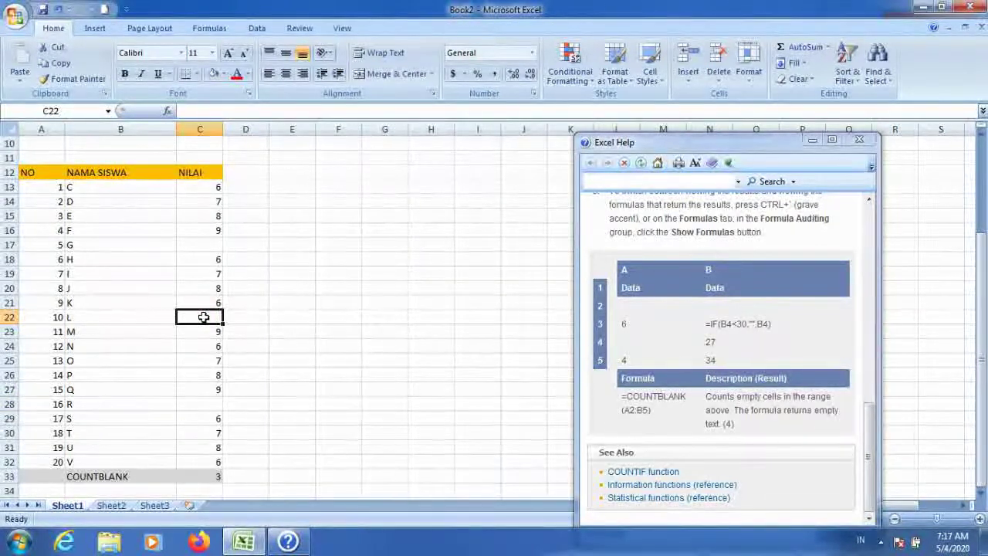
pyautogui.click(190, 403)
pyautogui.click(197, 316)
pyautogui.click(200, 241)
pyautogui.scroll(-1, 236, 269)
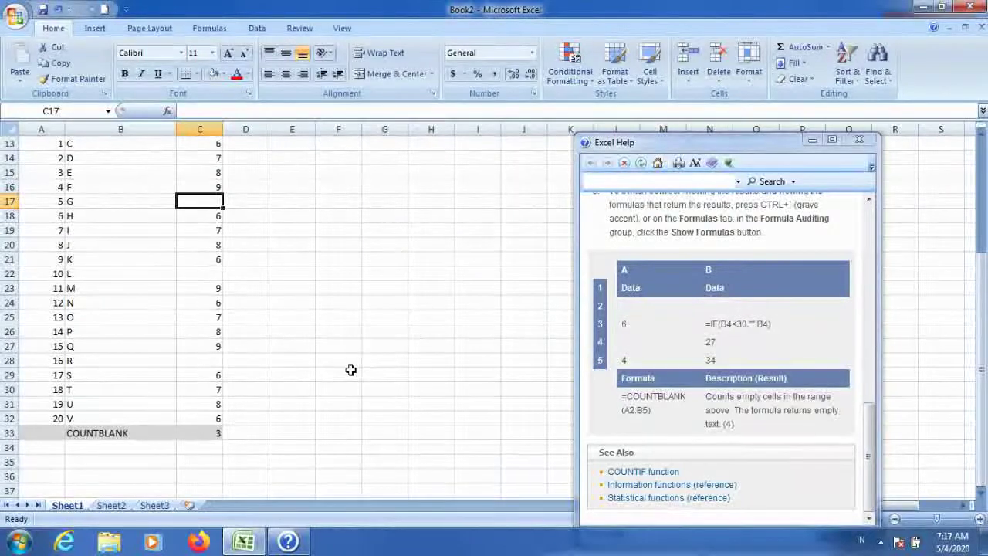
pyautogui.scroll(3, 351, 369)
# - Browse the Statistical functions list on the Formulas tab for COUNTBLANK, then close it
pyautogui.scroll(-1, 350, 370)
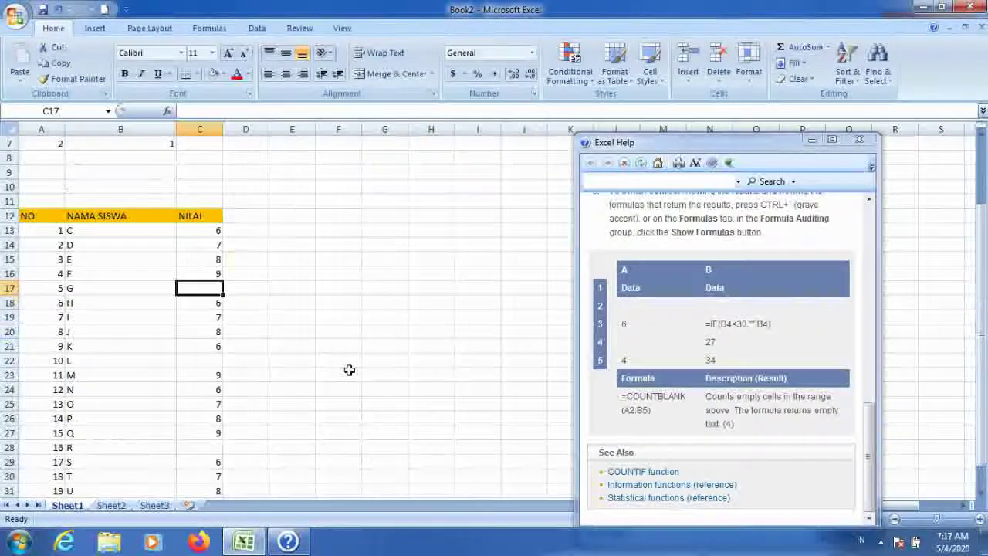
pyautogui.click(209, 28)
pyautogui.click(369, 90)
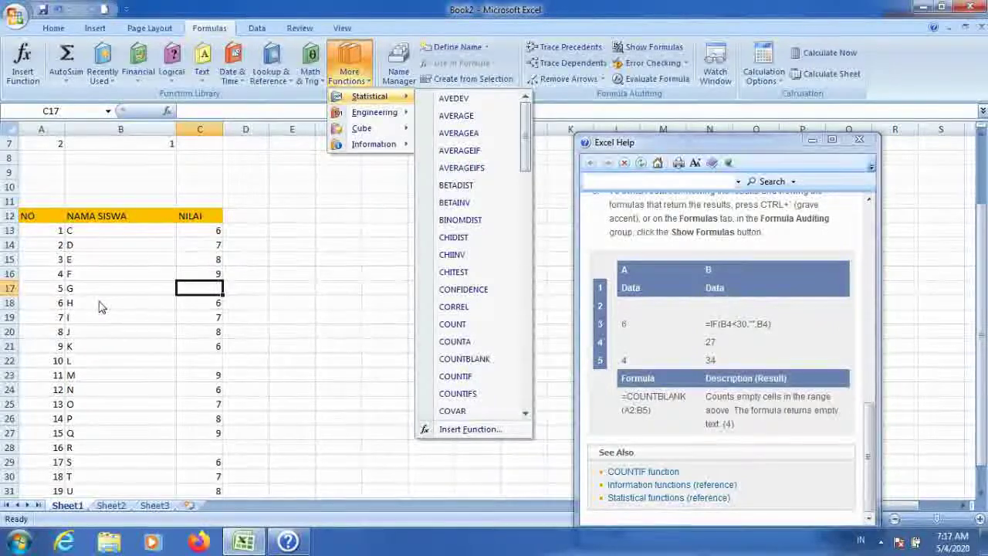
pyautogui.click(279, 277)
pyautogui.scroll(-2, 279, 276)
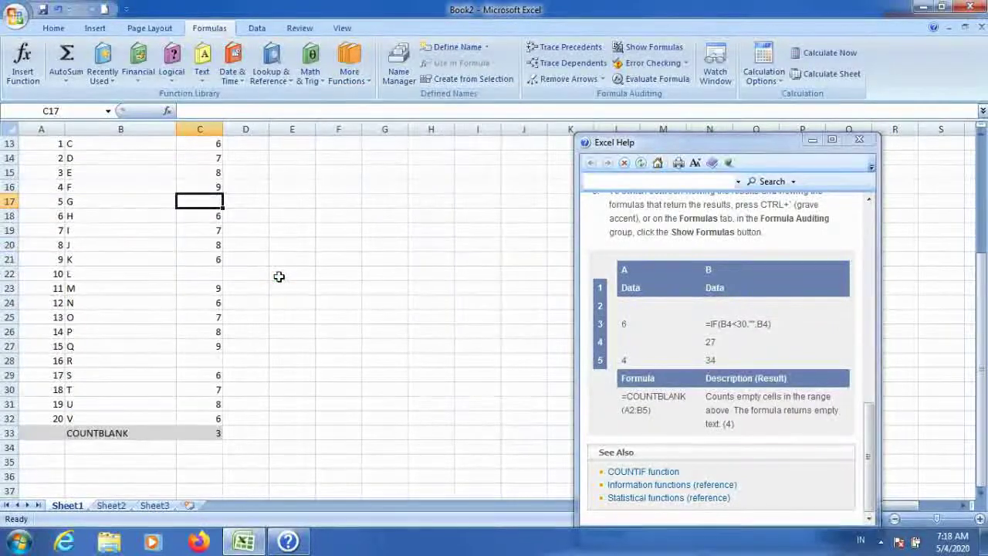
# - Enter =SUM(C13:C32) in C35, totalling the NILAI scores to 123
pyautogui.scroll(-1, 278, 276)
pyautogui.click(219, 390)
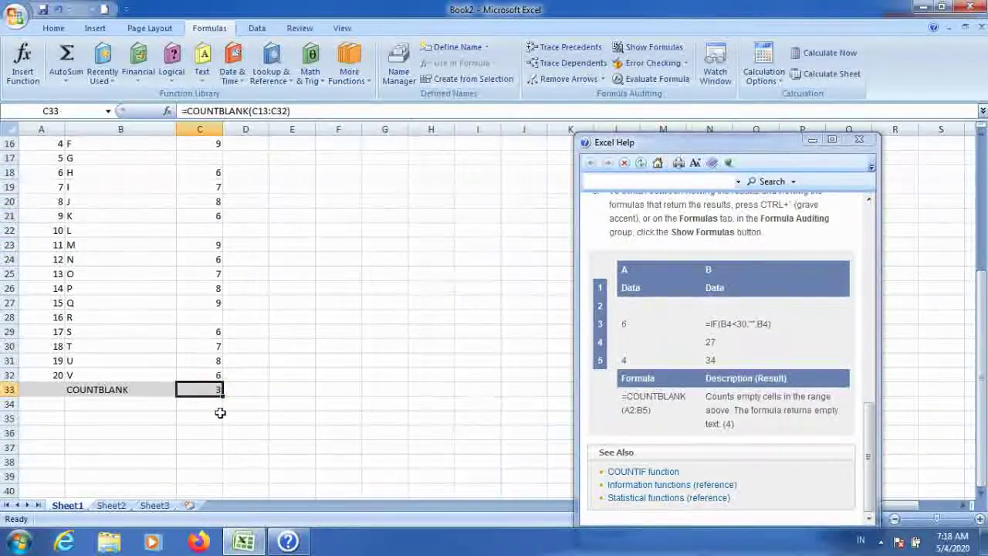
pyautogui.click(211, 417)
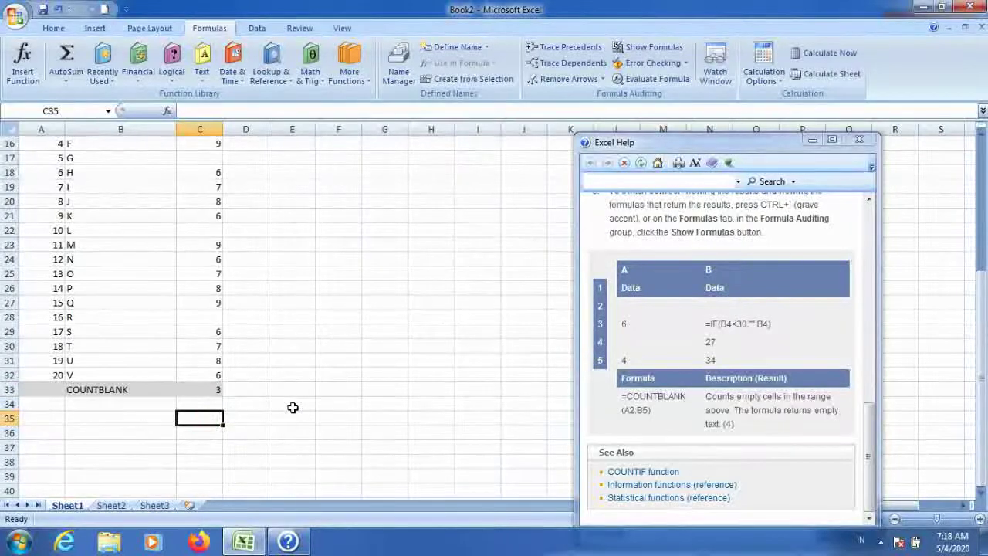
pyautogui.write('=SUM9')
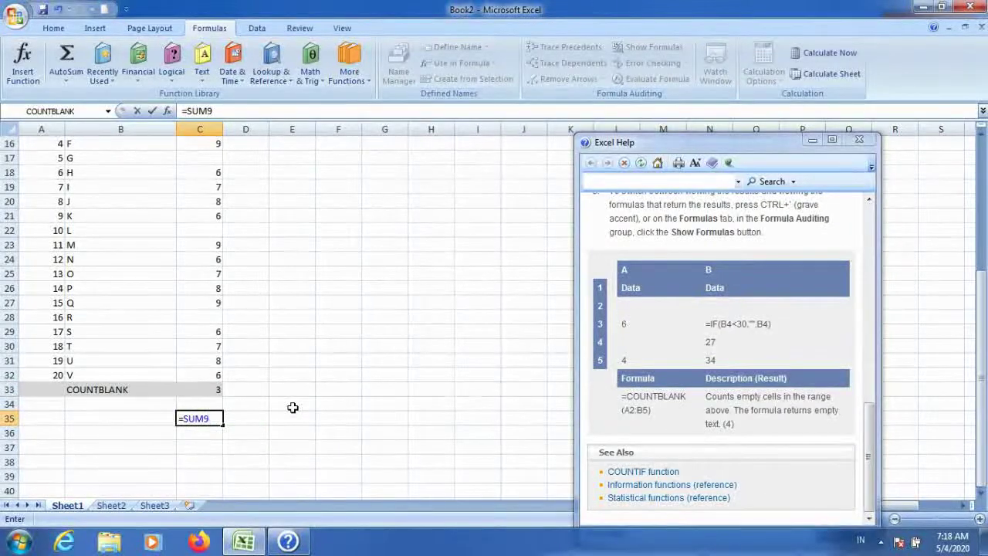
pyautogui.press('BackSpace')
pyautogui.write('(')
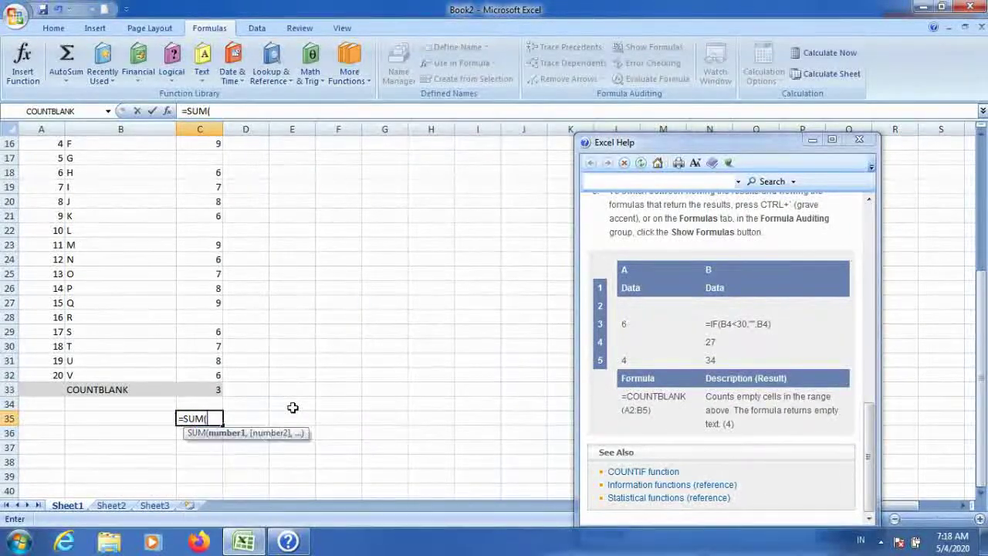
pyautogui.hotkey('shift', 'Up')
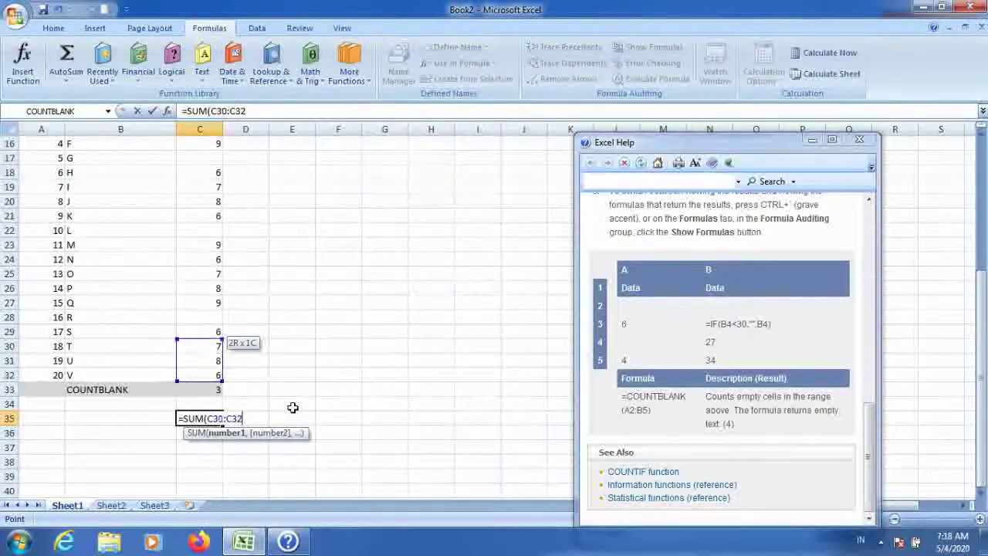
pyautogui.hotkey('shift', 'Up')
pyautogui.hotkey('shift', 'Up')
pyautogui.hotkey('shift', 'Up')
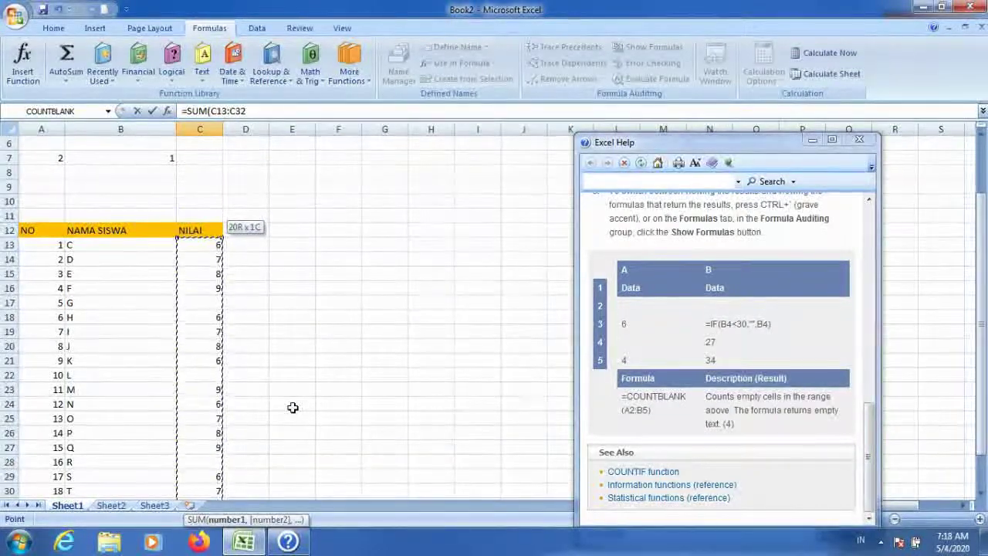
pyautogui.press('Return')
pyautogui.press('Up')
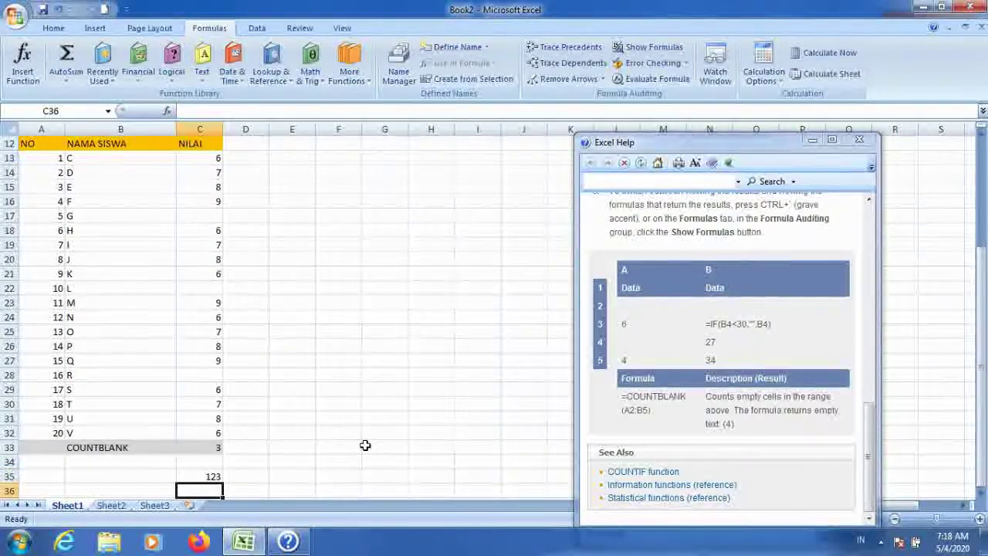
pyautogui.write('=')
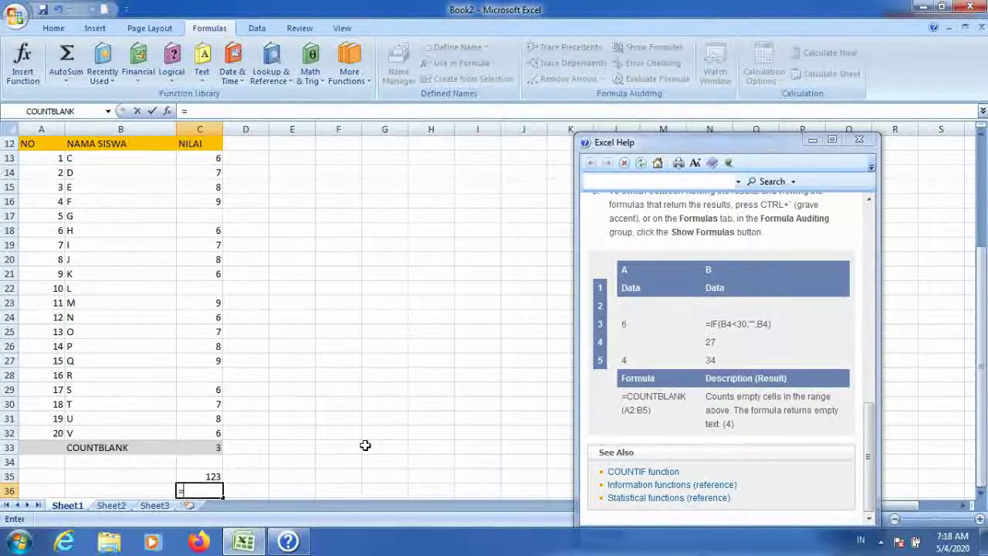
pyautogui.write('AVE')
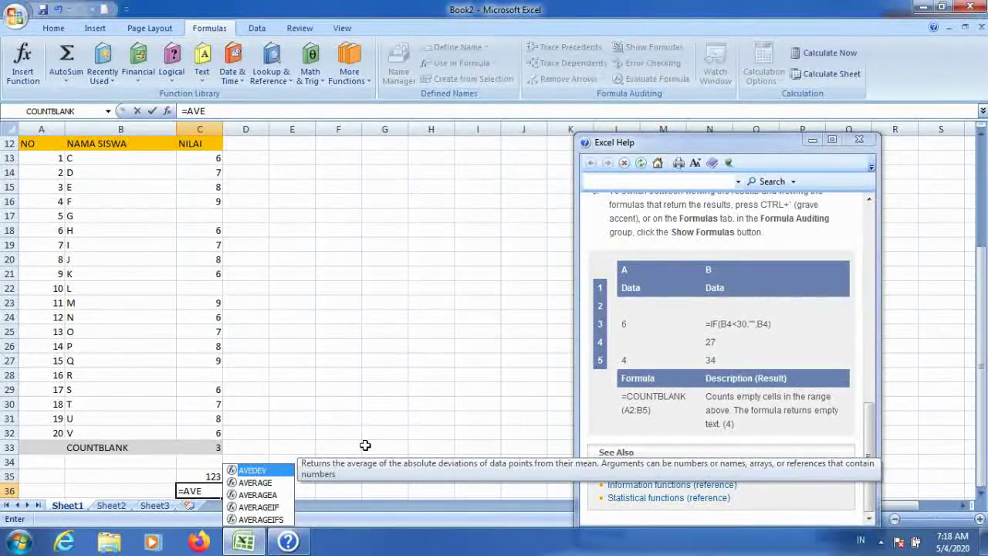
# - Complete =AVERAGE(C13:C32) in C36 over the NILAI scores
pyautogui.press('Down')
pyautogui.press('Tab')
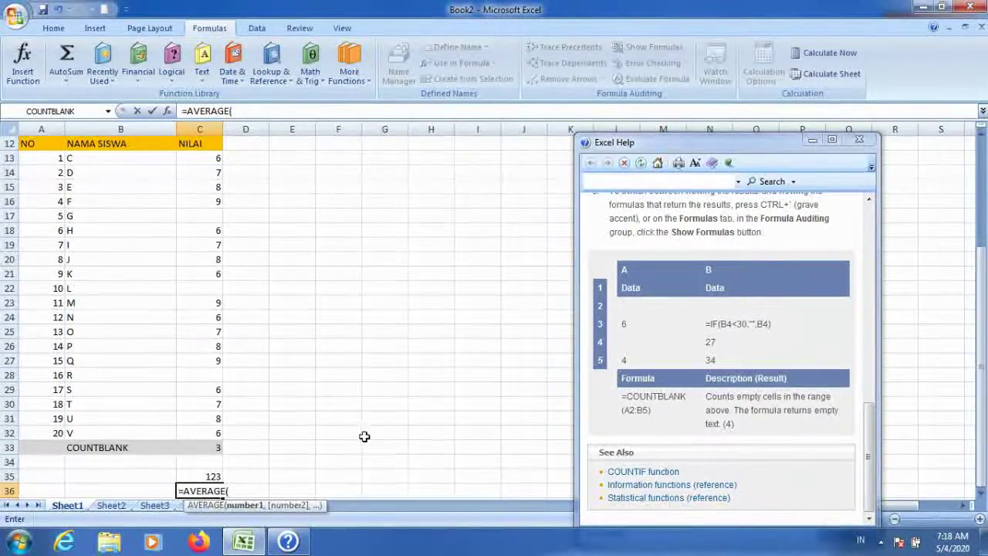
pyautogui.scroll(2, 221, 374)
pyautogui.moveTo(207, 252); pyautogui.dragTo(212, 460)
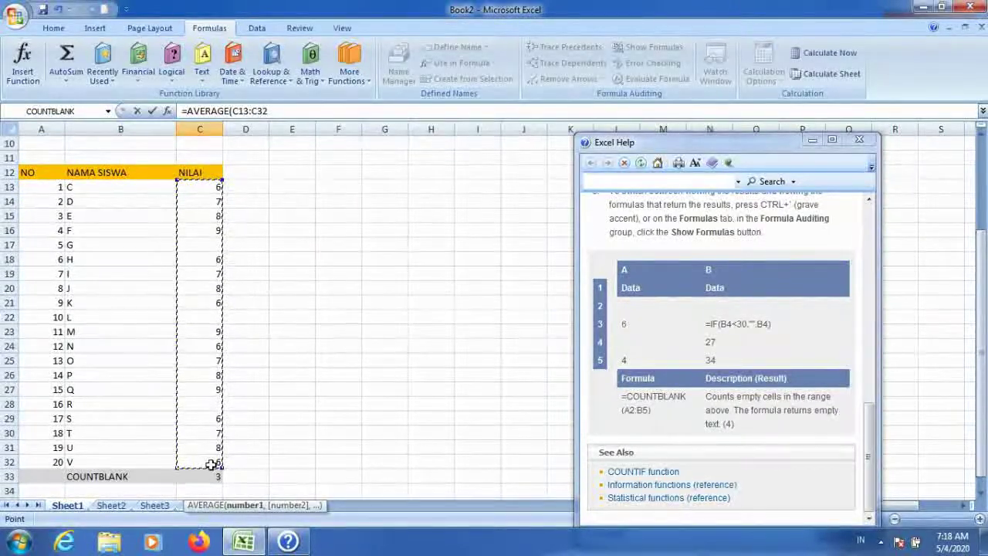
pyautogui.press('Return')
# - Apply Comma Style to C36 so the average shows 7.24
pyautogui.click(212, 476)
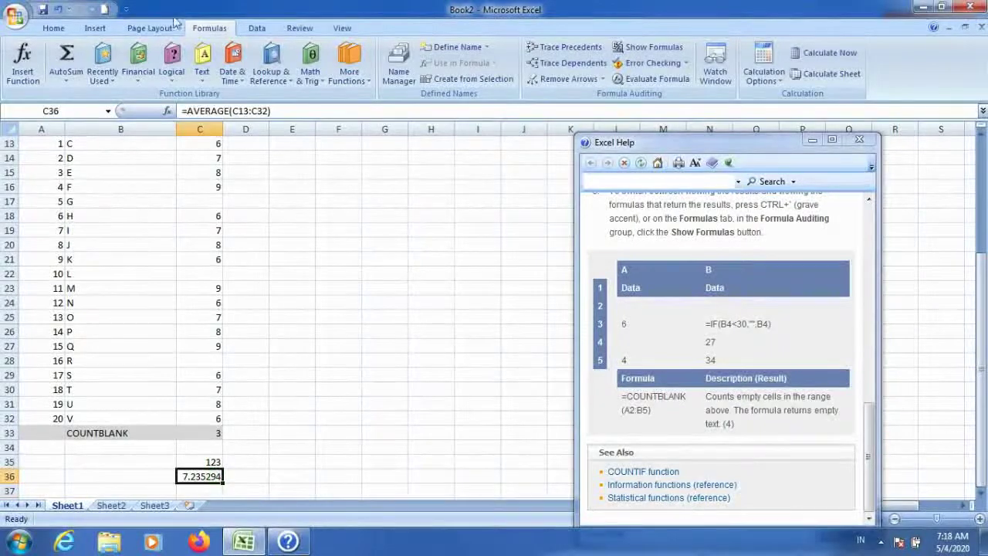
pyautogui.click(54, 28)
pyautogui.click(494, 73)
pyautogui.click(461, 270)
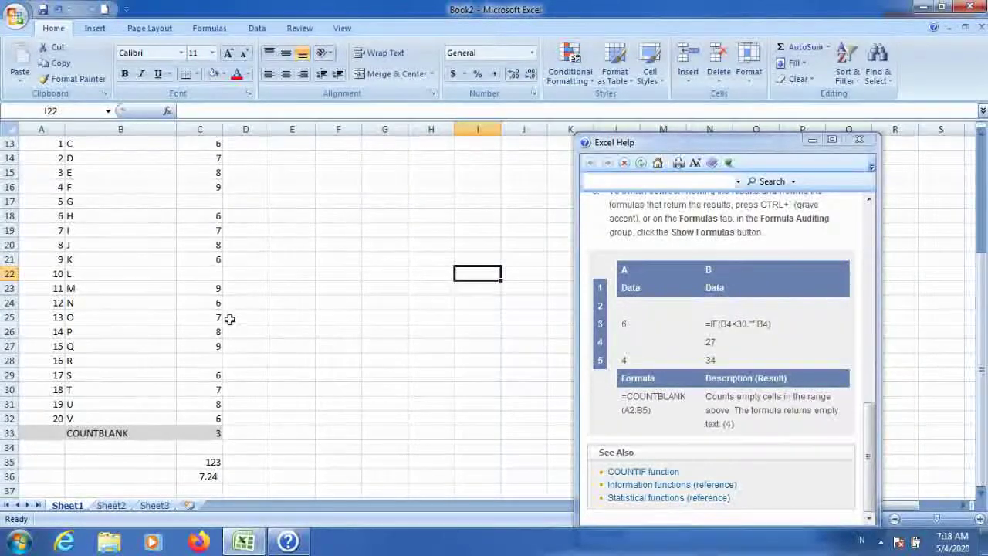
pyautogui.scroll(2, 228, 279)
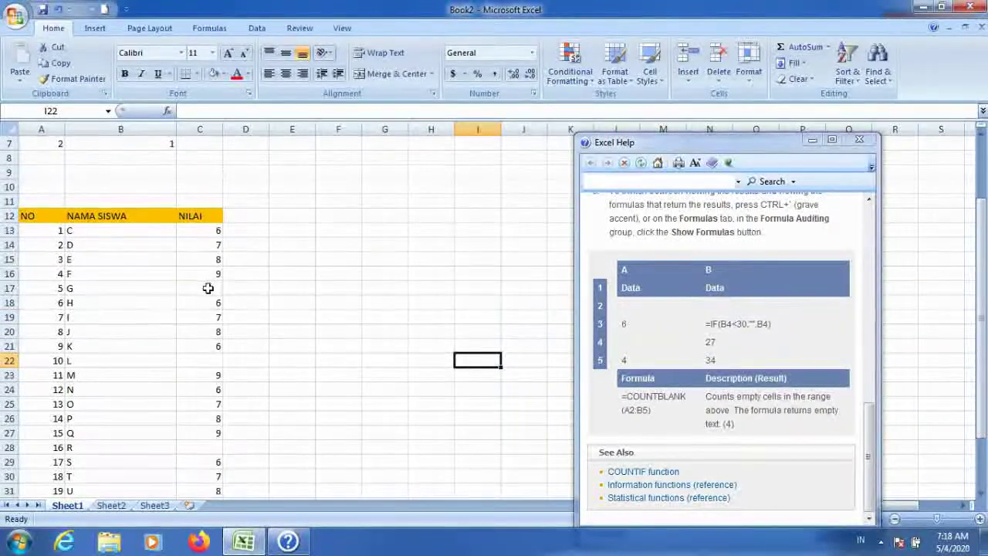
# - Enter =COUNT(A13:A32) in A35, counting 20 numbered students
pyautogui.click(208, 288)
pyautogui.scroll(-1, 236, 319)
pyautogui.scroll(-2, 236, 320)
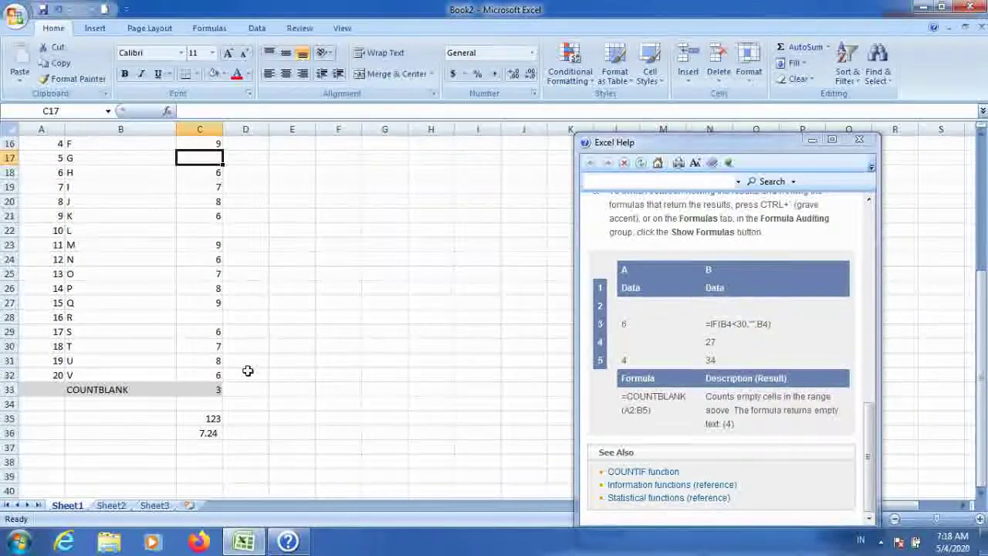
pyautogui.click(58, 390)
pyautogui.scroll(4, 119, 353)
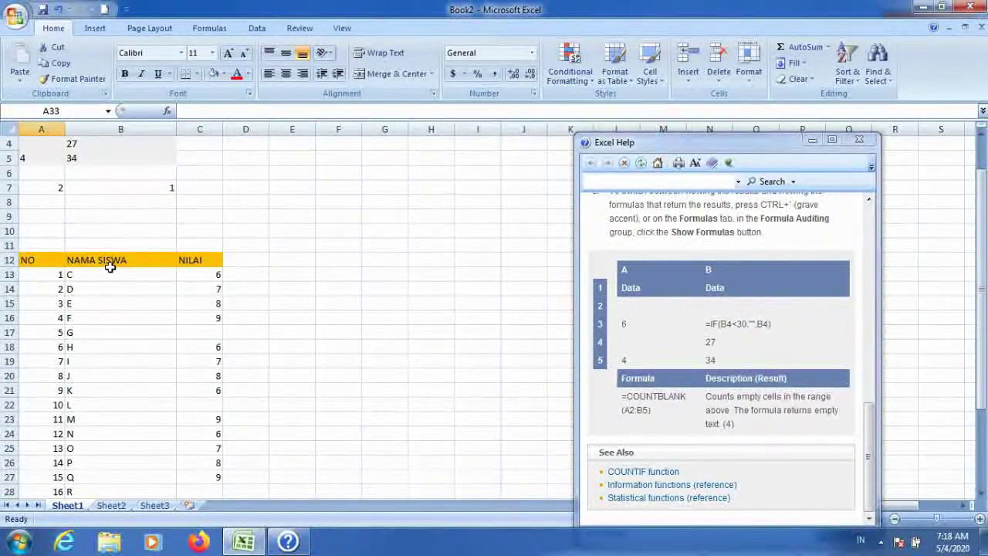
pyautogui.scroll(-3, 108, 347)
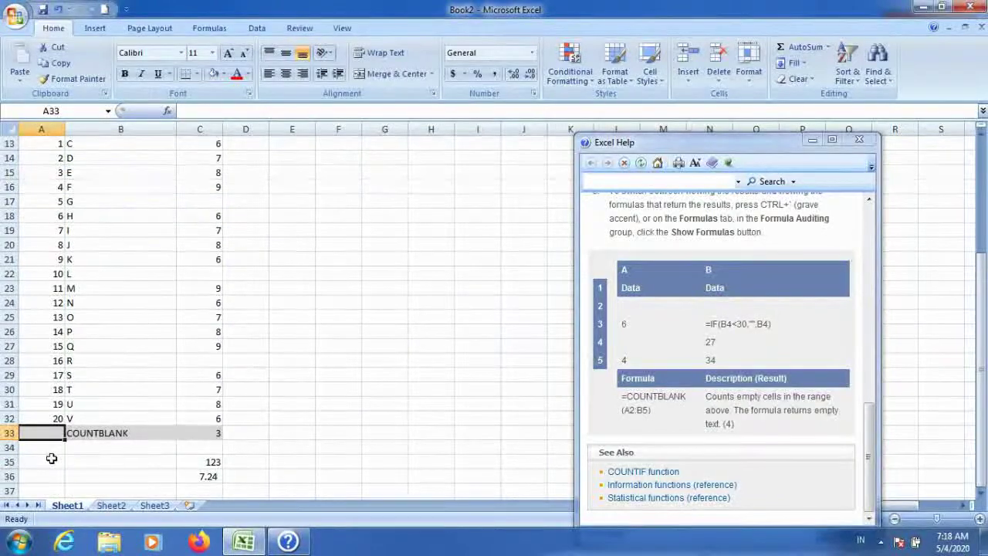
pyautogui.click(46, 460)
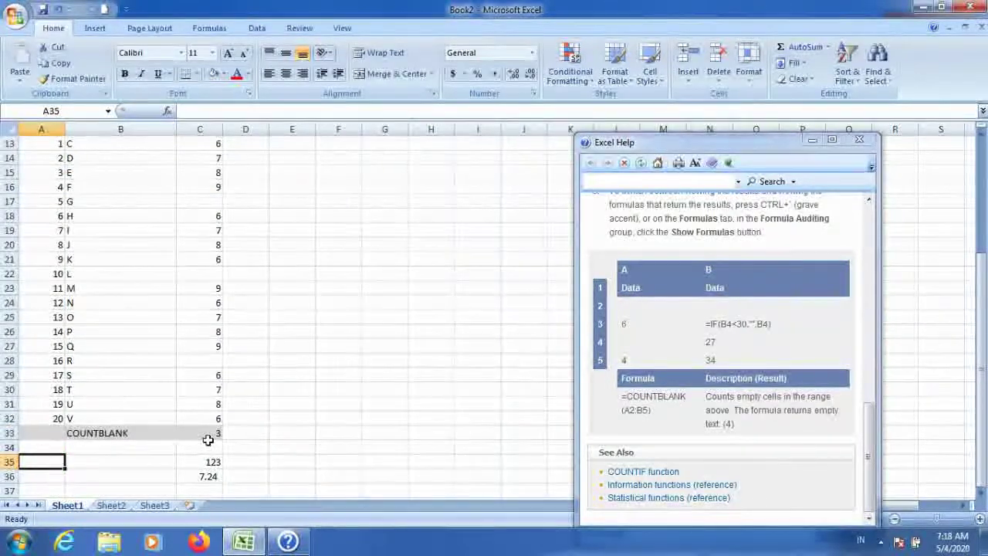
pyautogui.write('=COUN')
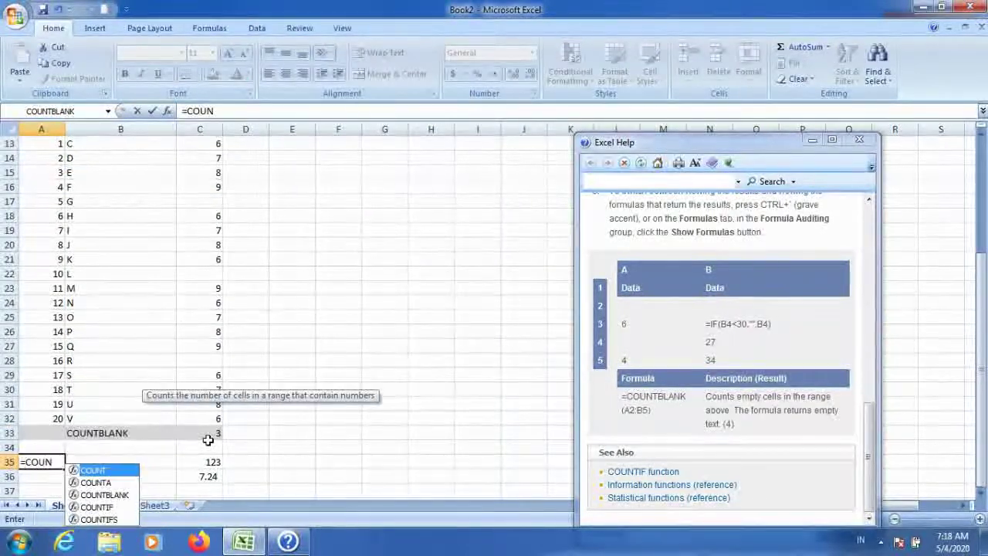
pyautogui.write('T(')
pyautogui.press('Up')
pyautogui.press('Up')
pyautogui.press('Up')
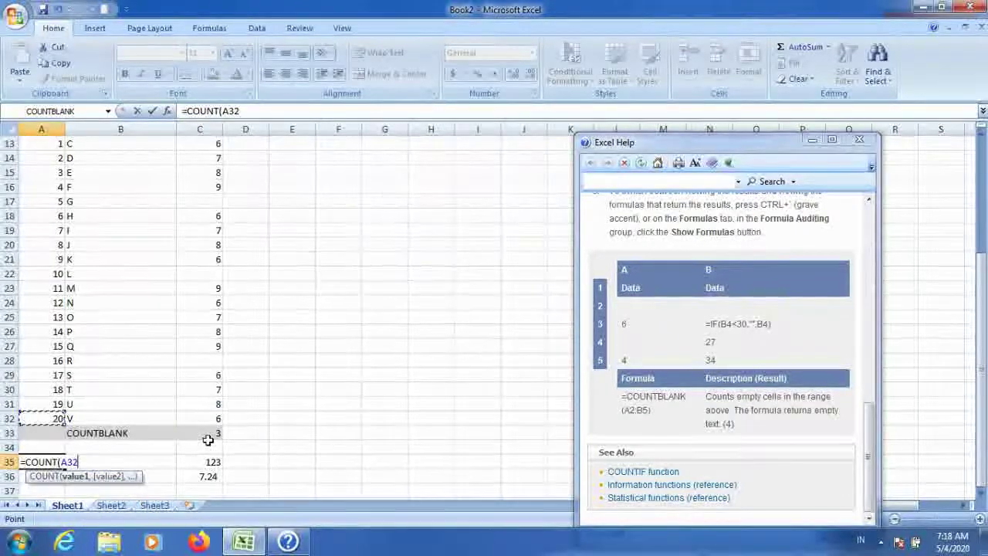
pyautogui.hotkey('shift', 'Up')
pyautogui.hotkey('shift', 'Up')
pyautogui.hotkey('shift', 'Up')
pyautogui.hotkey('shift', 'Up')
pyautogui.hotkey('shift', 'Up')
pyautogui.hotkey('shift', 'Up')
pyautogui.hotkey('shift', 'Up')
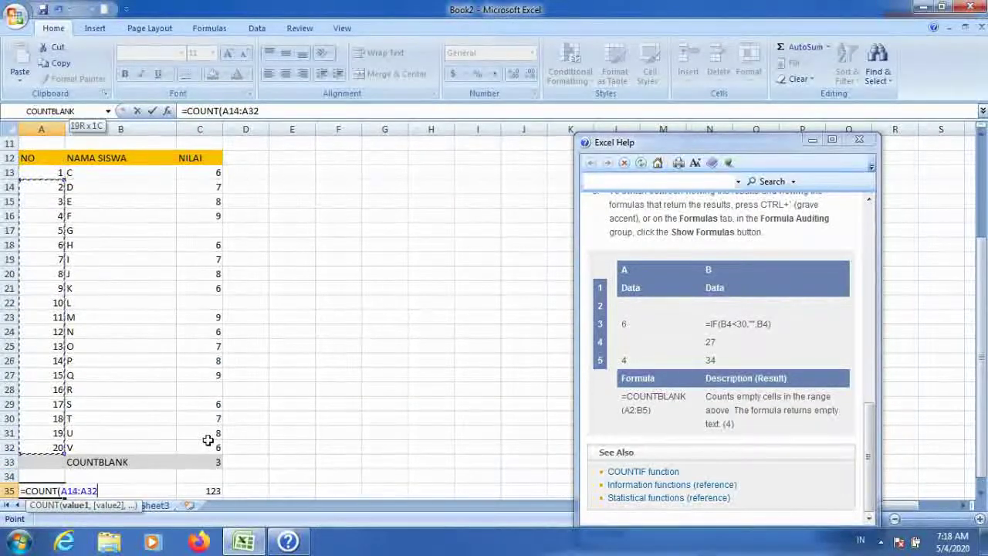
pyautogui.press('Return')
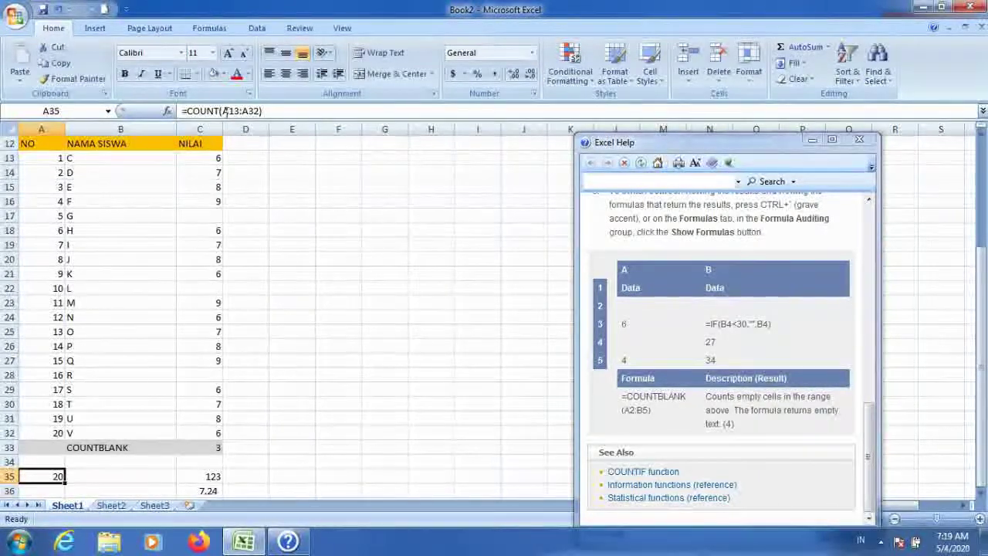
pyautogui.click(202, 478)
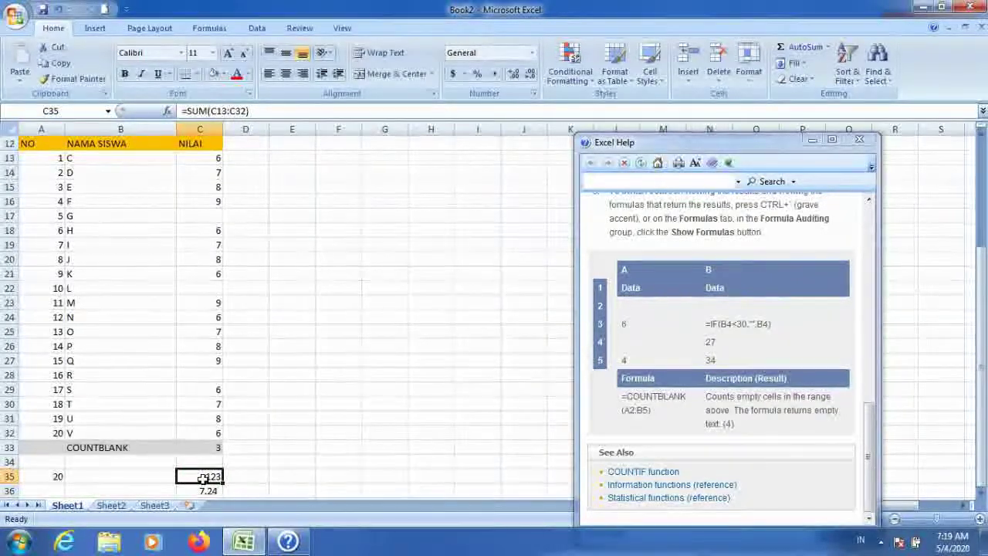
# - Enter =COUNTA(C13:C32) in C38, returning 17 filled scores
pyautogui.click(202, 446)
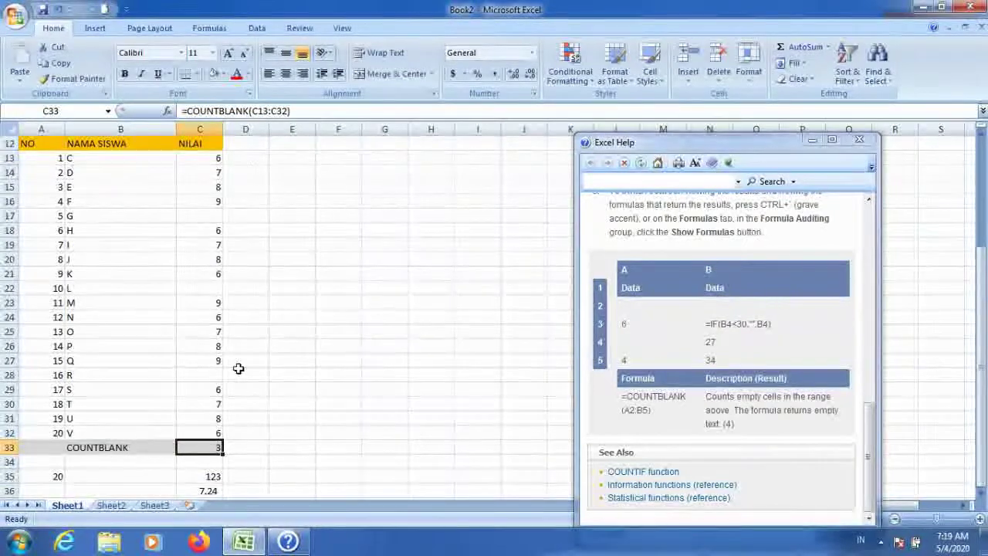
pyautogui.scroll(-1, 245, 432)
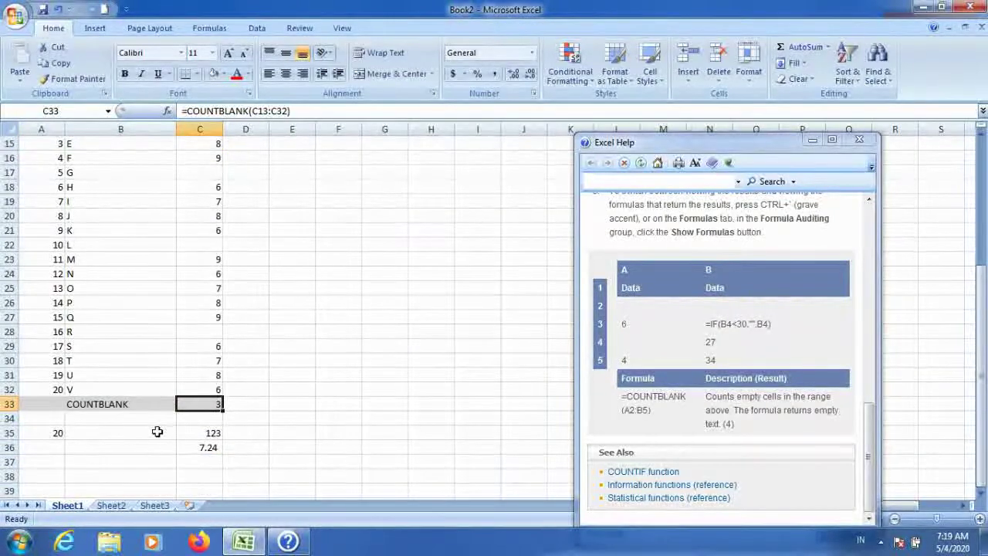
pyautogui.click(200, 470)
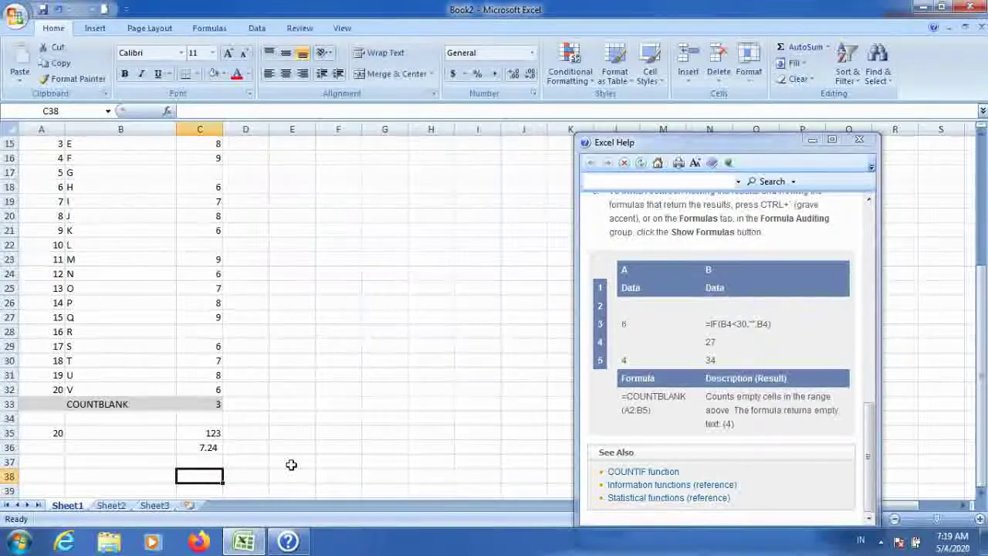
pyautogui.write('=CO')
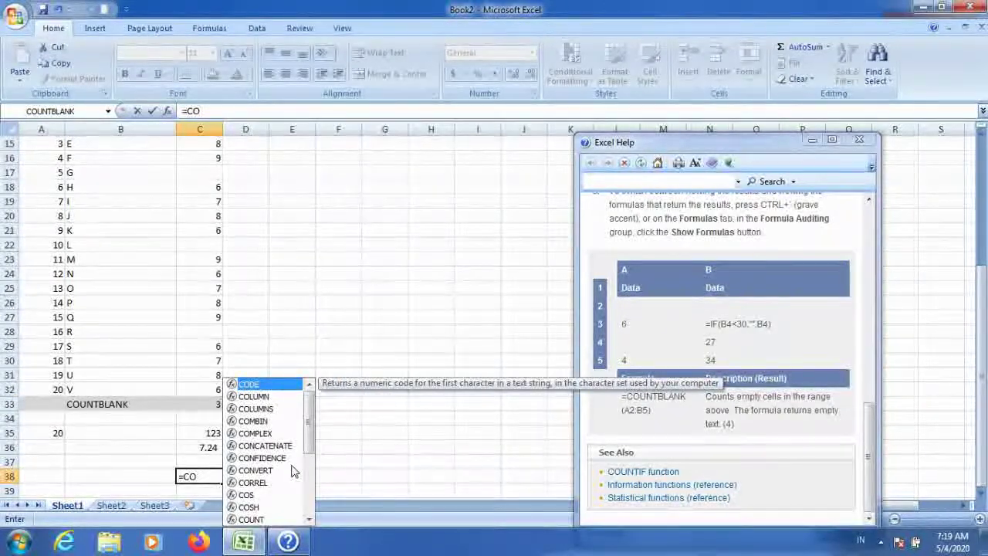
pyautogui.write('UN')
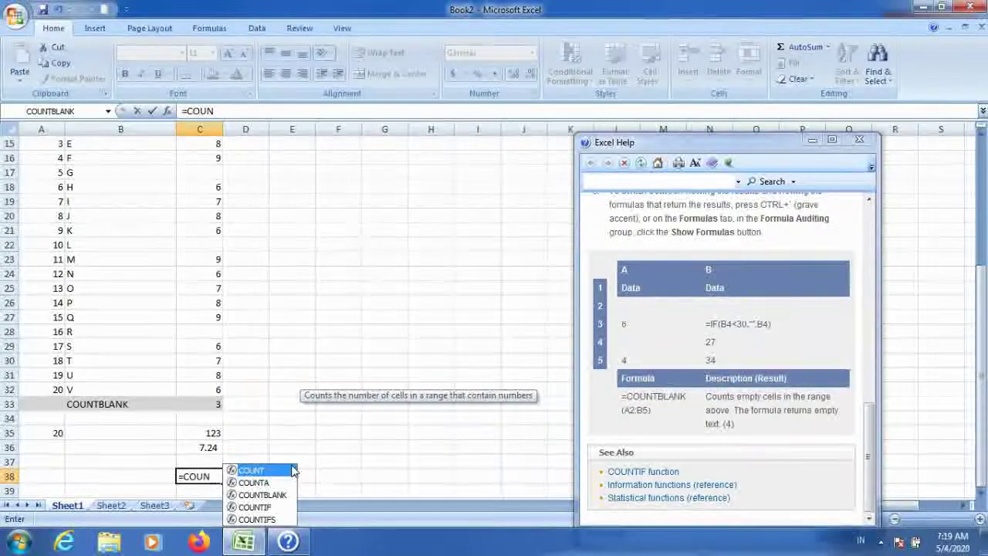
pyautogui.press('Down')
pyautogui.press('Tab')
pyautogui.press('Up')
pyautogui.press('Up')
pyautogui.press('Up')
pyautogui.press('Up')
pyautogui.press('Up')
pyautogui.press('Up')
pyautogui.press('Up')
pyautogui.press('Up')
pyautogui.press('Up')
pyautogui.press('Up')
pyautogui.press('Up')
pyautogui.press('Down')
pyautogui.press('Down')
pyautogui.press('Down')
pyautogui.press('Down')
pyautogui.hotkey('shift', 'Down')
pyautogui.hotkey('shift', 'Down')
pyautogui.hotkey('shift', 'Down')
pyautogui.hotkey('shift', 'Down')
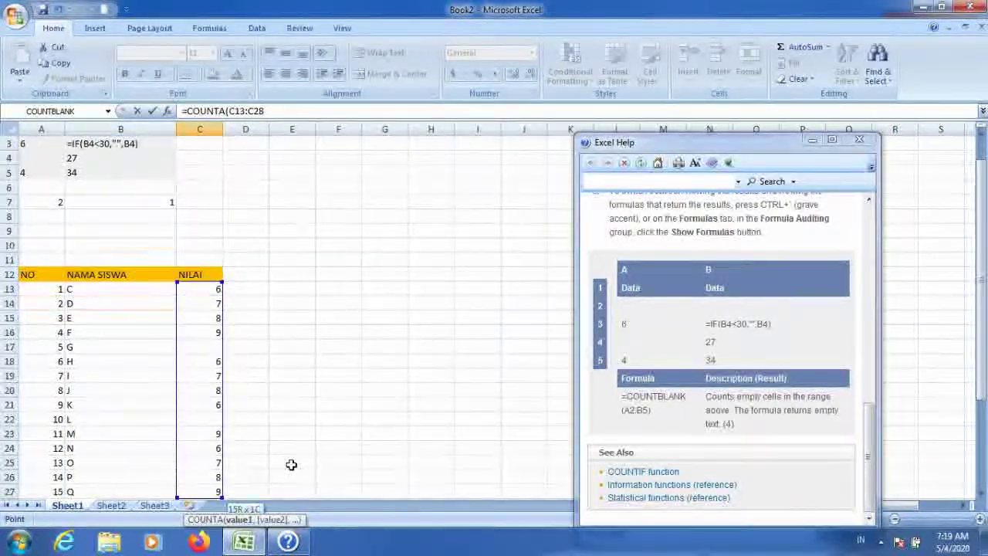
pyautogui.hotkey('shift', 'Down')
pyautogui.hotkey('shift', 'Down')
pyautogui.hotkey('shift', 'Down')
pyautogui.hotkey('shift', 'Down')
pyautogui.press('Return')
pyautogui.press('Up')
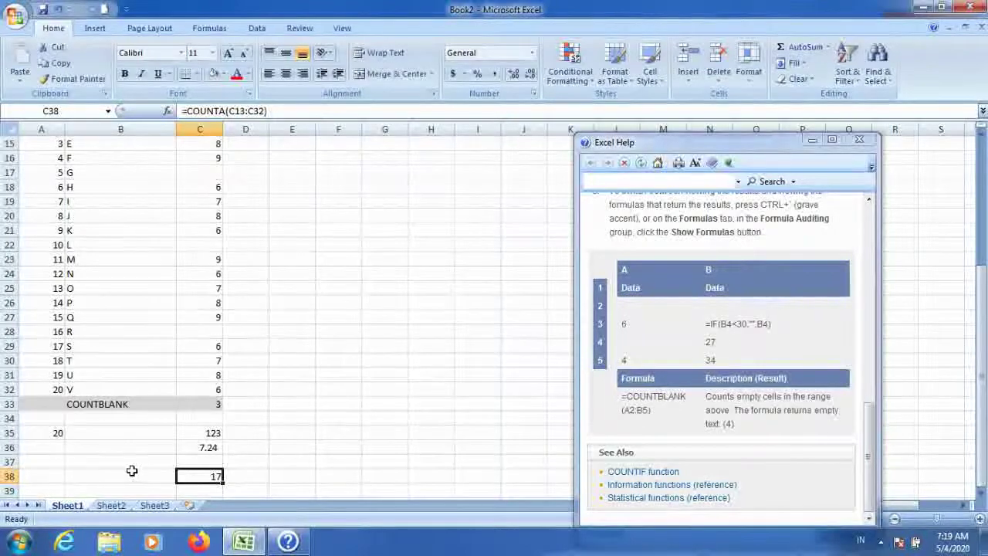
pyautogui.click(52, 430)
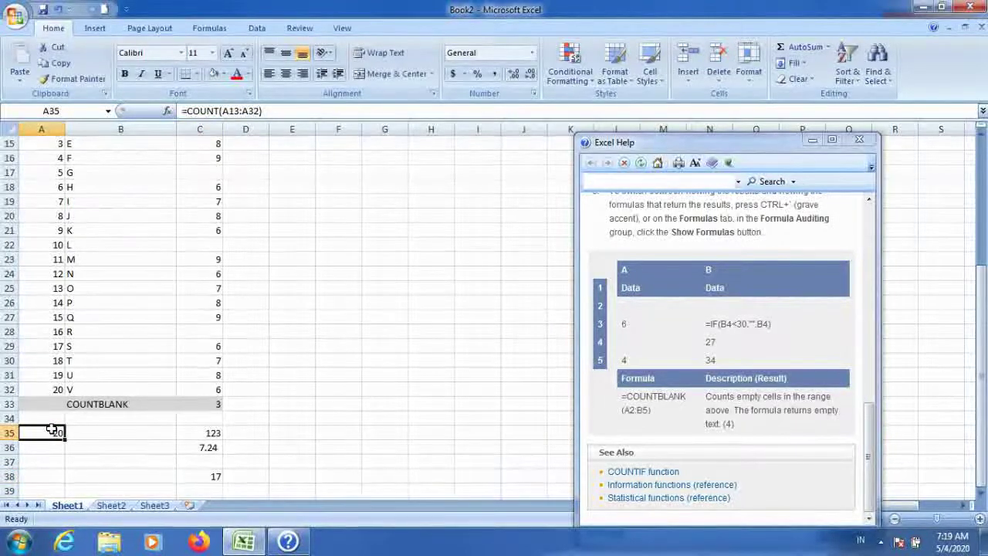
pyautogui.click(204, 402)
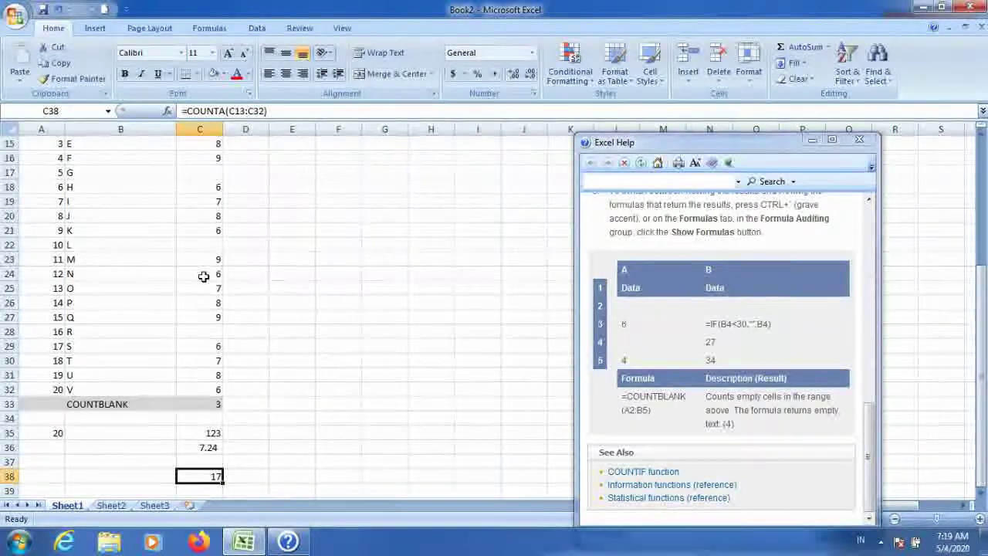
pyautogui.scroll(2, 203, 276)
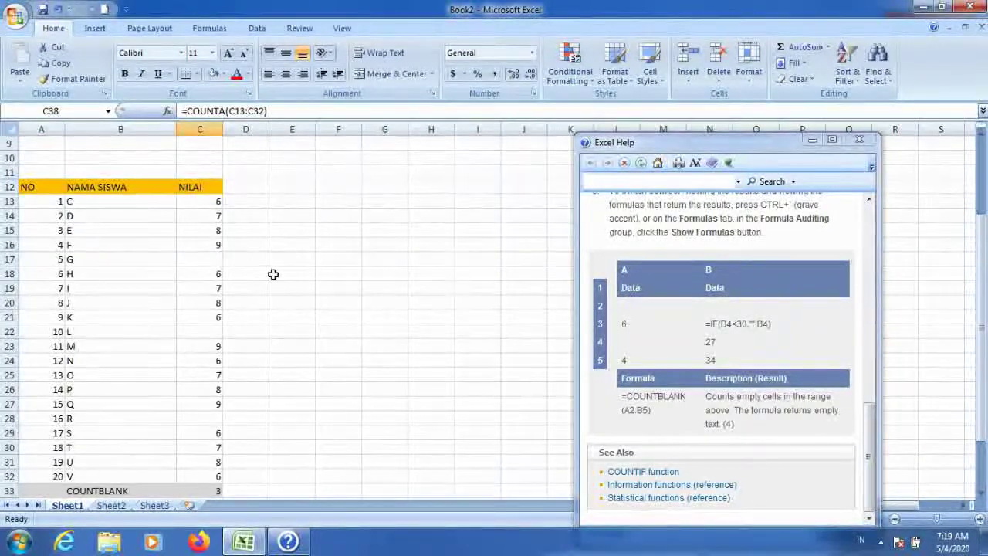
pyautogui.scroll(-2, 273, 274)
pyautogui.scroll(-1, 273, 274)
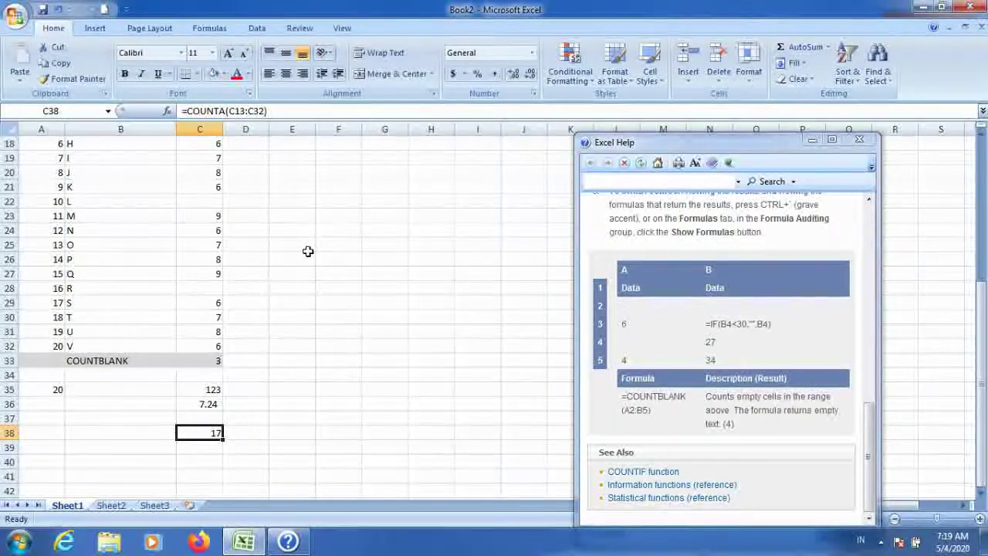
pyautogui.scroll(1, 307, 251)
pyautogui.scroll(2, 307, 251)
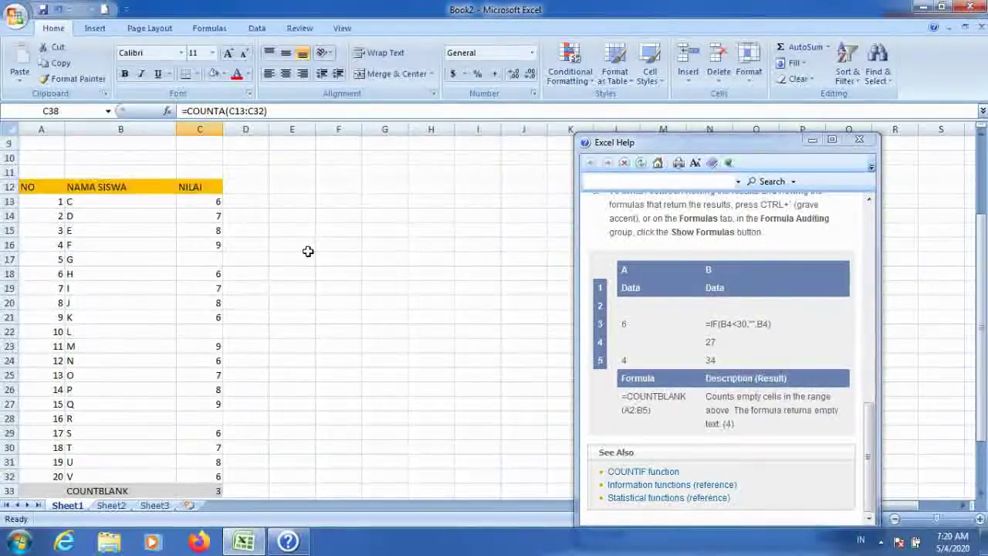
pyautogui.scroll(-2, 307, 251)
pyautogui.scroll(-1, 307, 251)
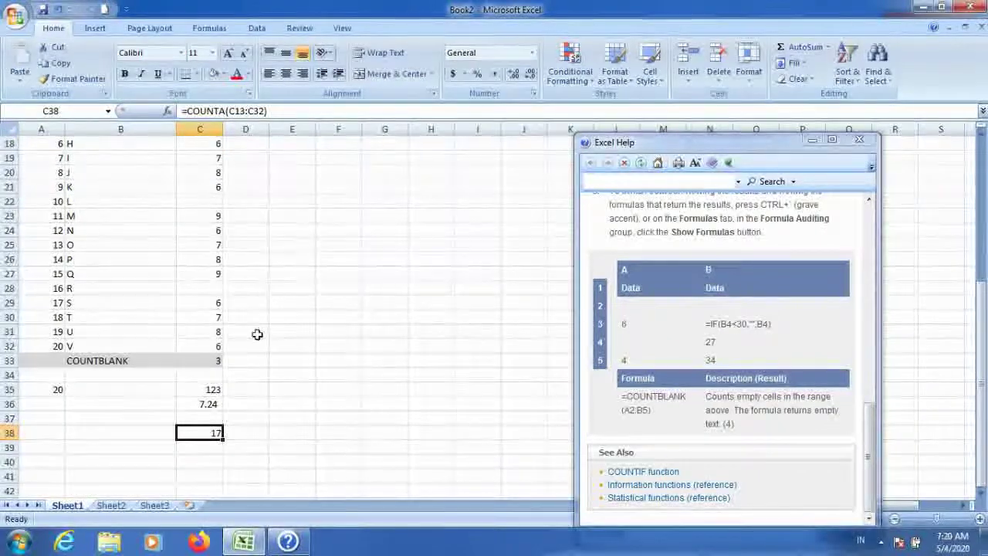
pyautogui.click(211, 361)
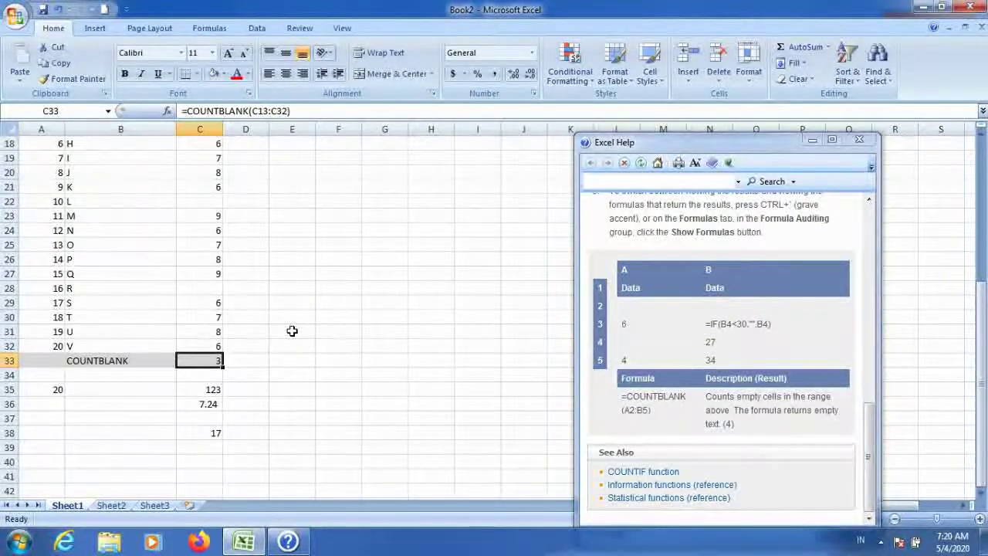
pyautogui.scroll(2, 291, 330)
pyautogui.scroll(2, 289, 331)
pyautogui.scroll(-1, 284, 330)
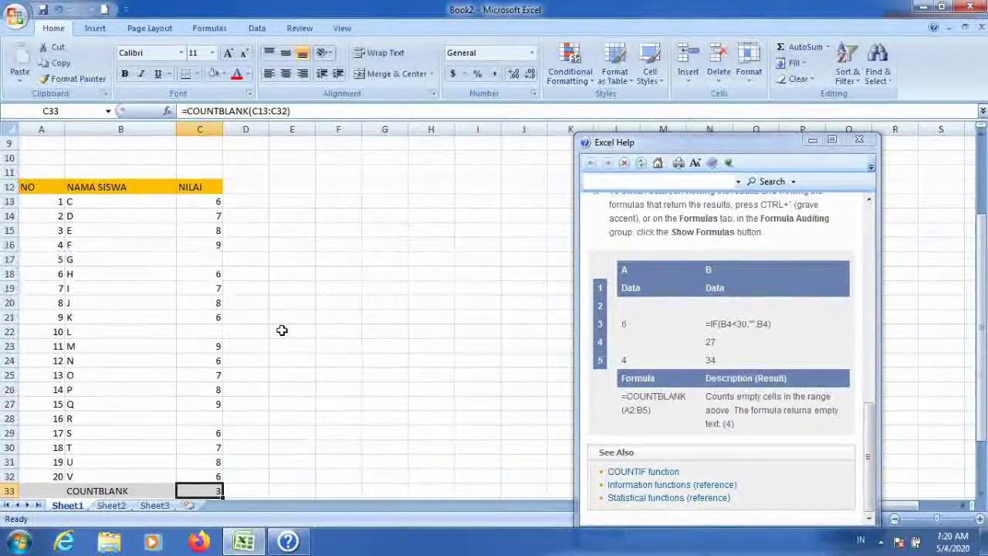
pyautogui.scroll(-2, 281, 330)
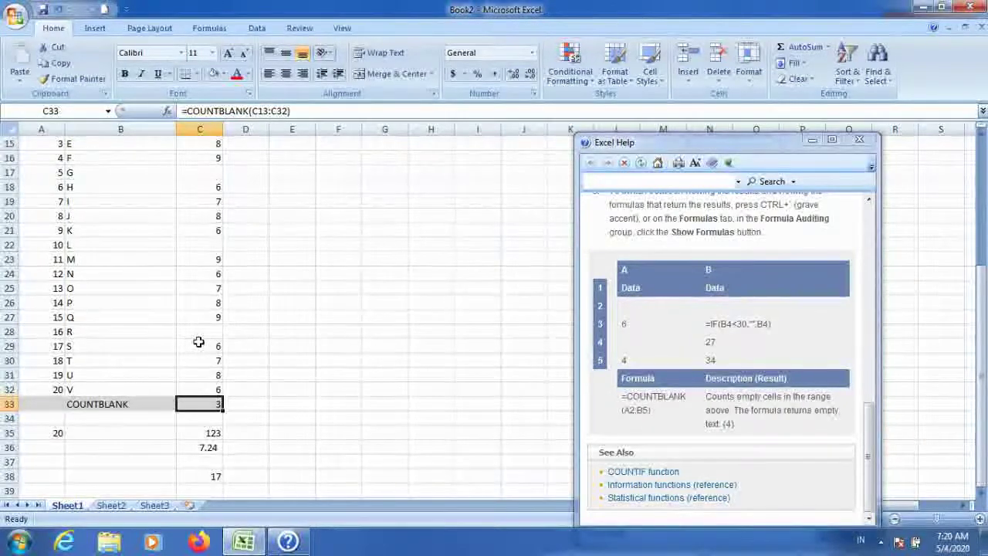
pyautogui.click(47, 435)
pyautogui.click(198, 404)
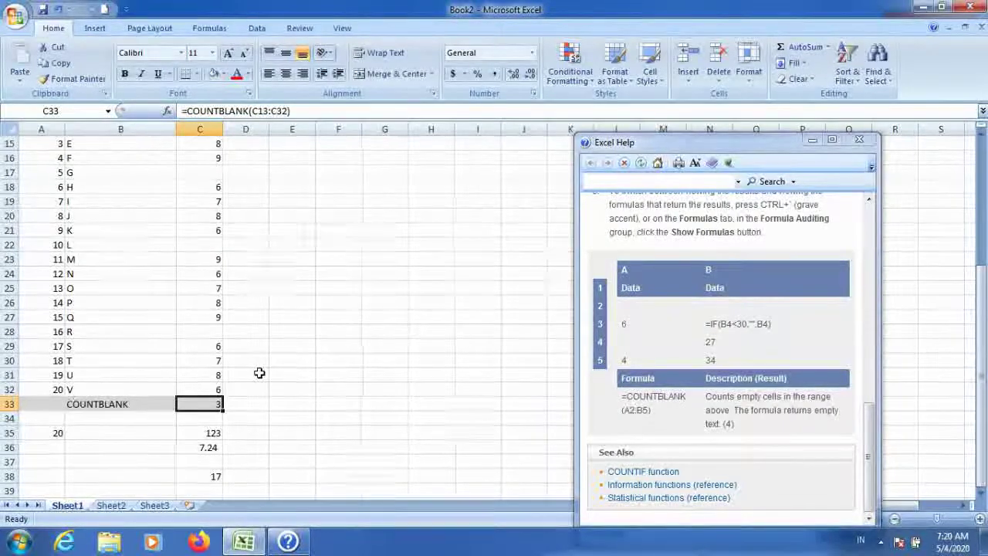
pyautogui.scroll(-1, 272, 297)
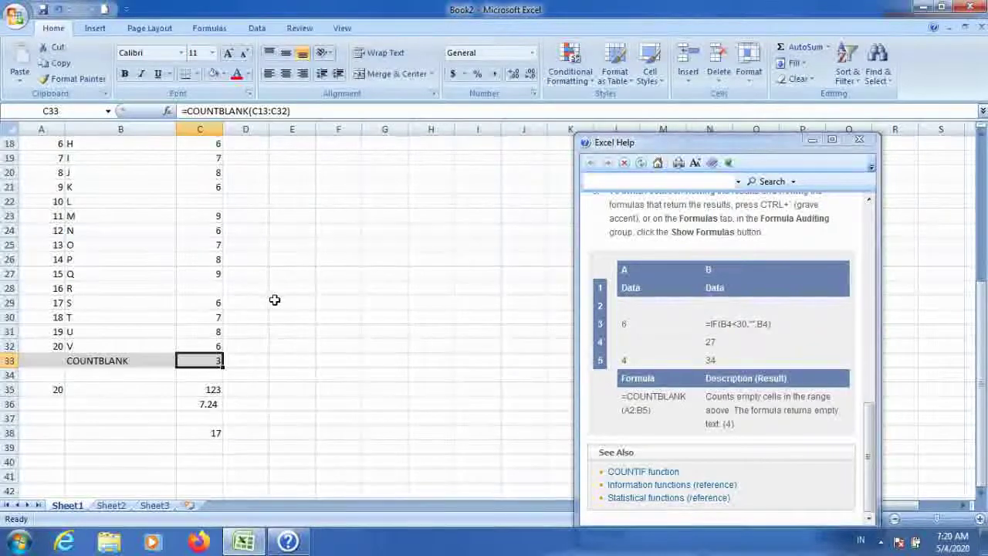
pyautogui.click(233, 374)
pyautogui.click(200, 370)
pyautogui.click(198, 361)
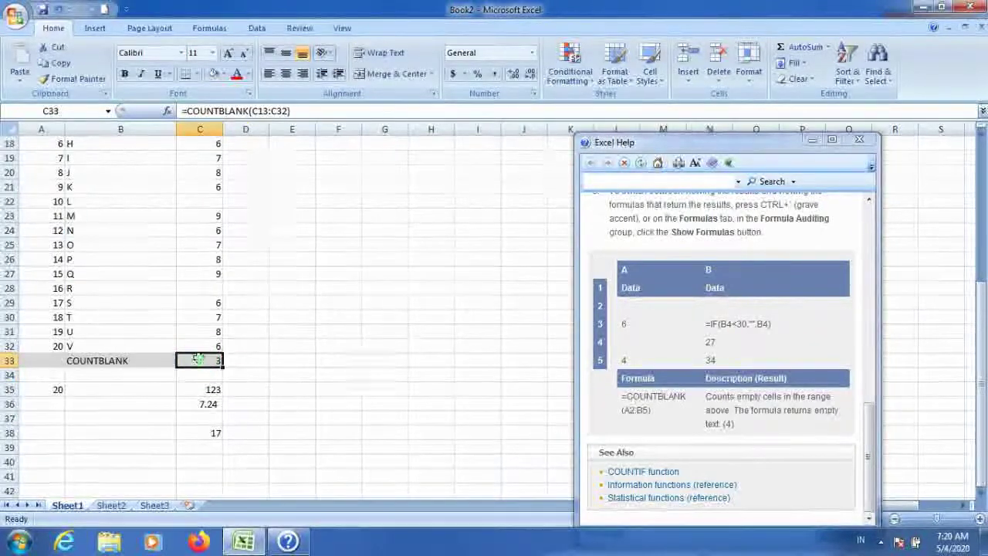
pyautogui.click(209, 28)
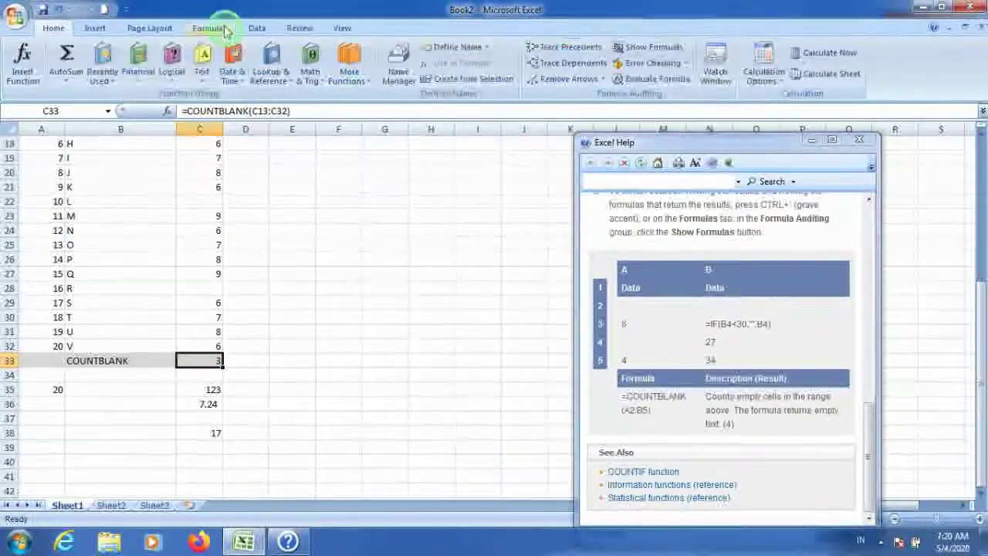
# - Look over the Statistical functions and the =CO suggestions in E33, then cancel the entry
pyautogui.click(349, 65)
pyautogui.moveTo(370, 96)
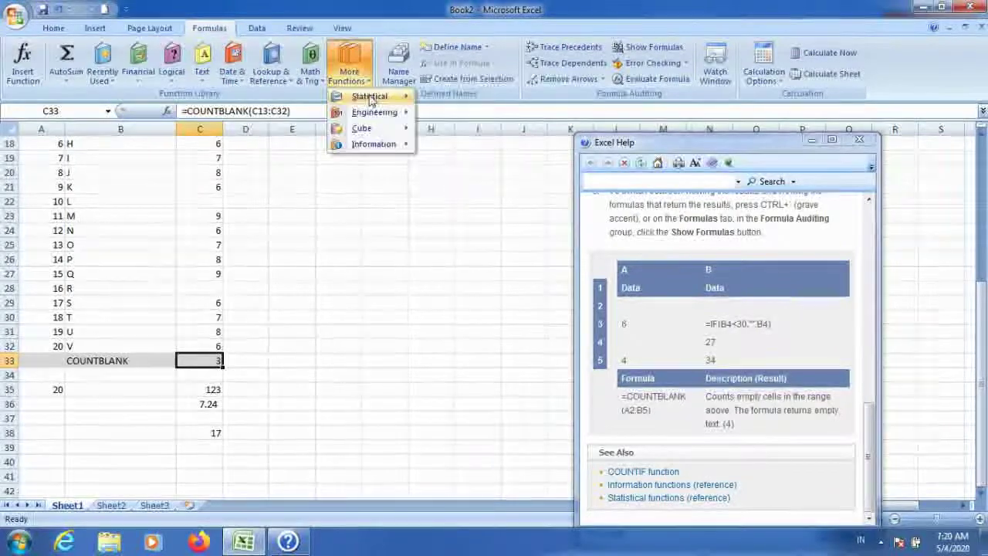
pyautogui.click(324, 352)
pyautogui.click(289, 360)
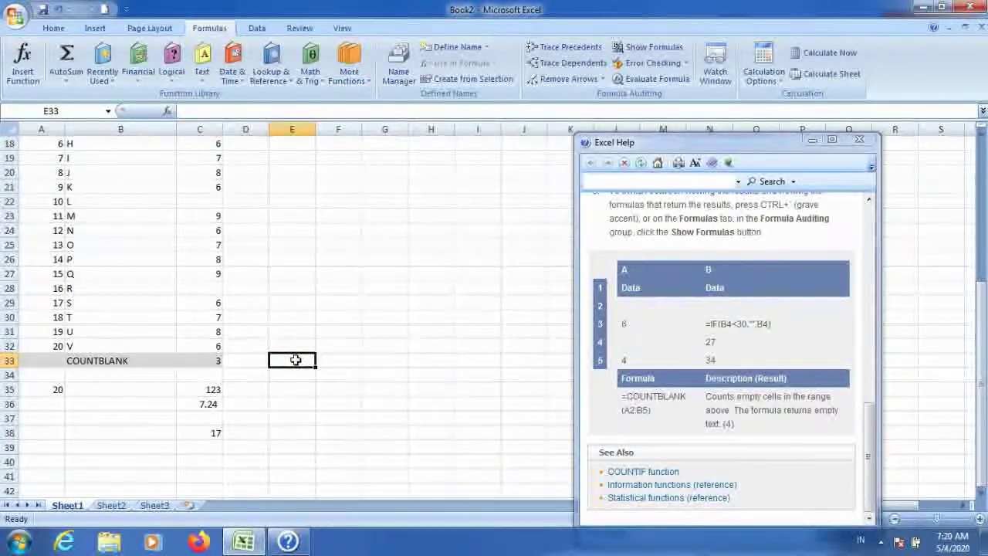
pyautogui.write('=C')
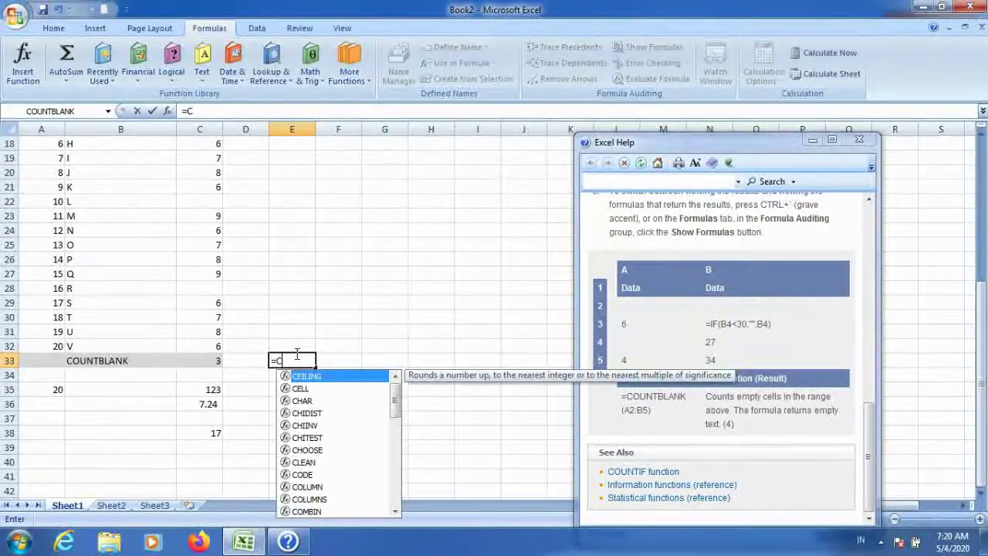
pyautogui.write('O')
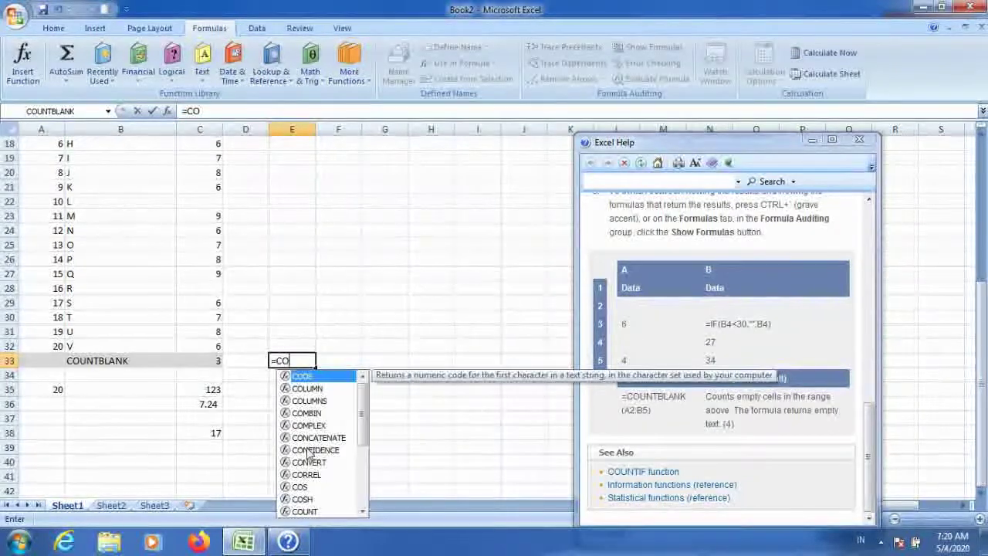
pyautogui.moveTo(361, 435); pyautogui.dragTo(376, 486)
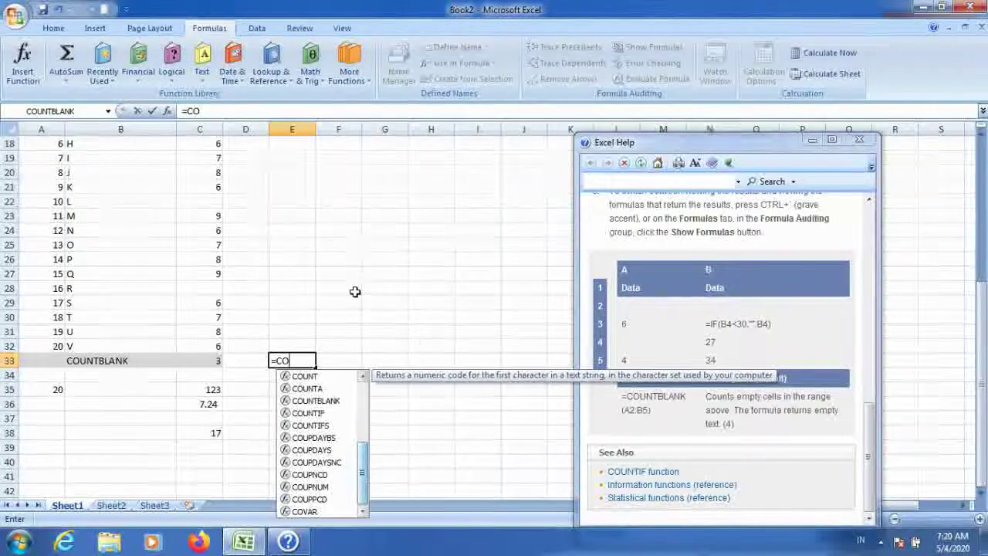
pyautogui.press('Escape')
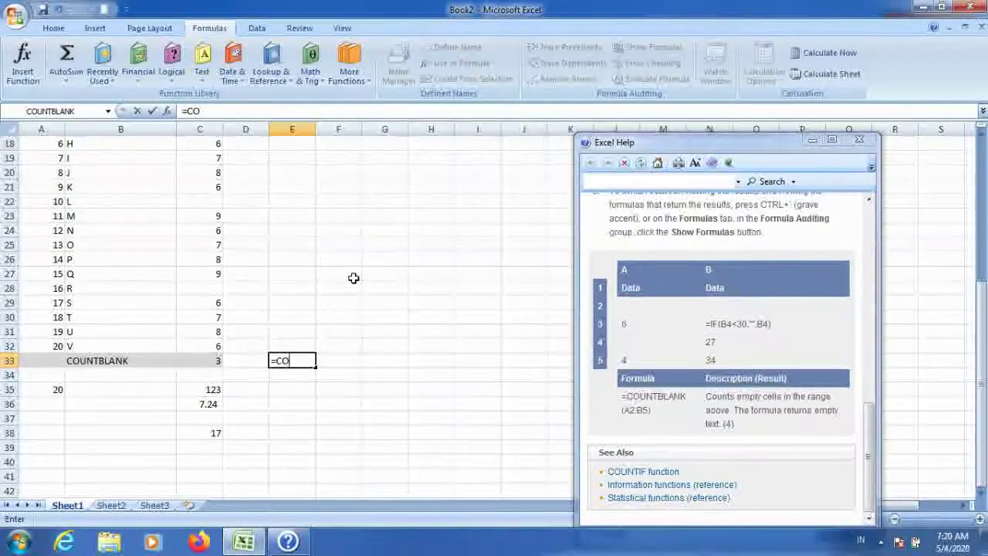
pyautogui.press('Escape')
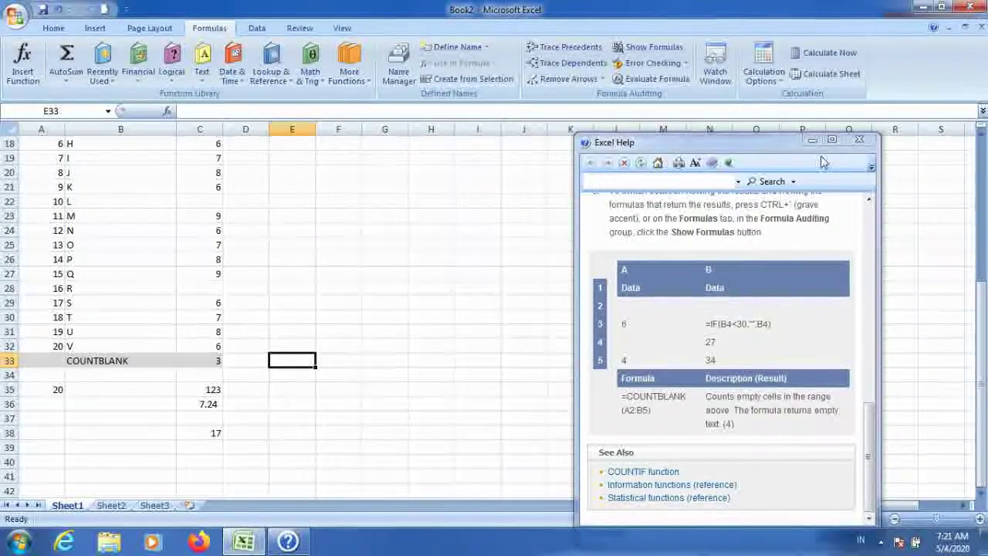
pyautogui.moveTo(766, 143); pyautogui.dragTo(644, 75)
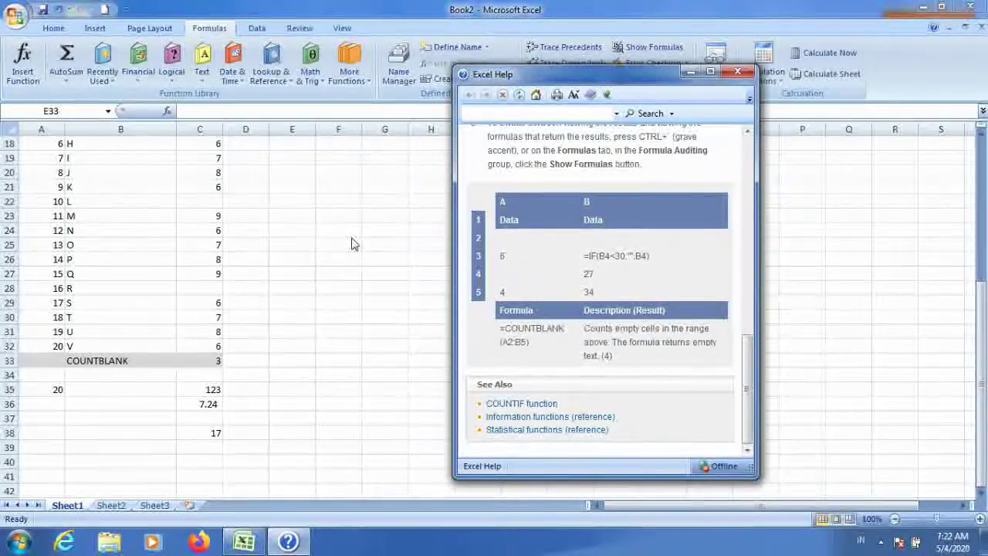
# - Stop the screen recorder from its icon in the Windows 7 notification area
pyautogui.click(882, 543)
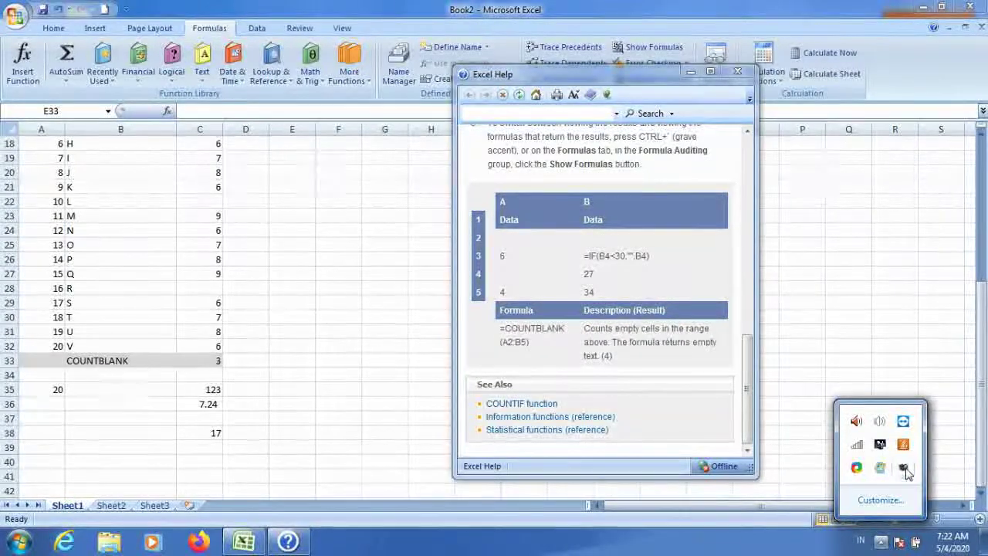
pyautogui.rightClick(905, 468)
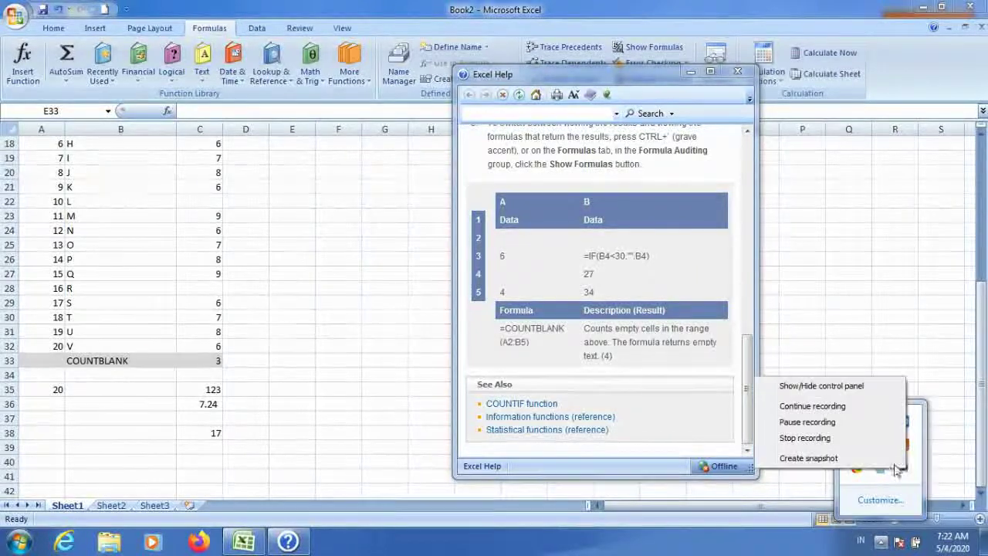